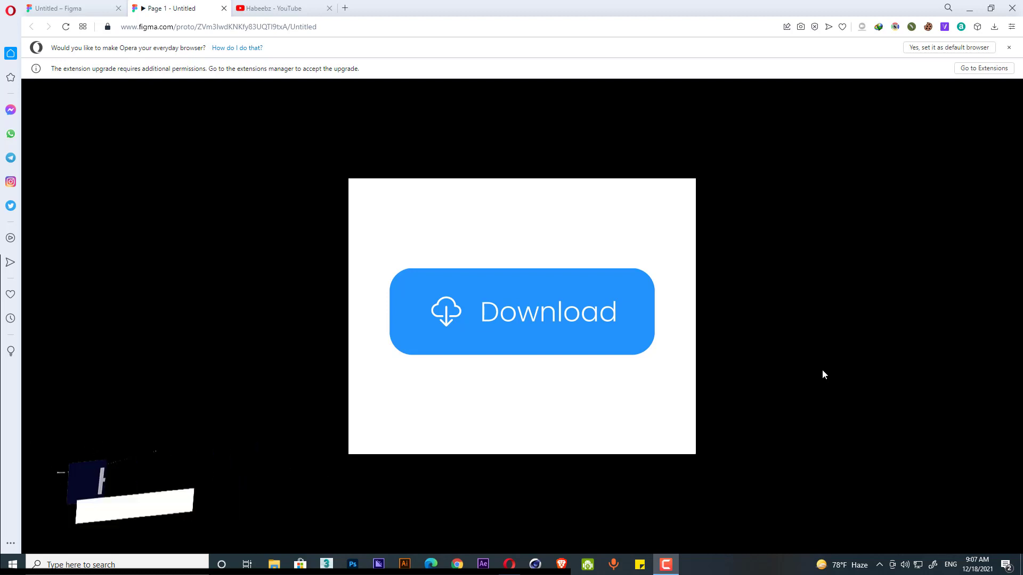
- Play the finished download button interaction in the prototype preview and switch to the YouTube channel page
left_click(499, 319)
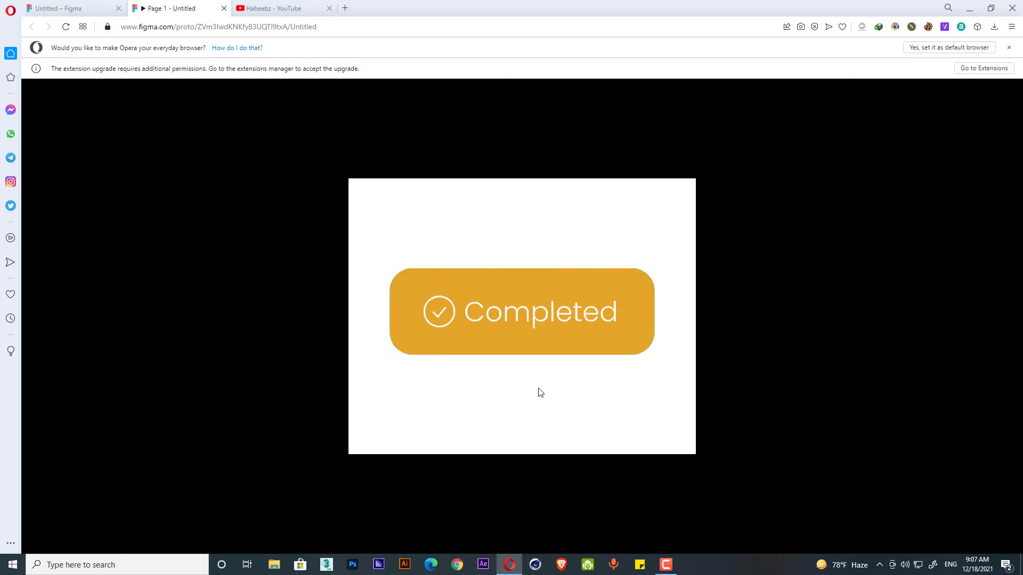
left_click(278, 8)
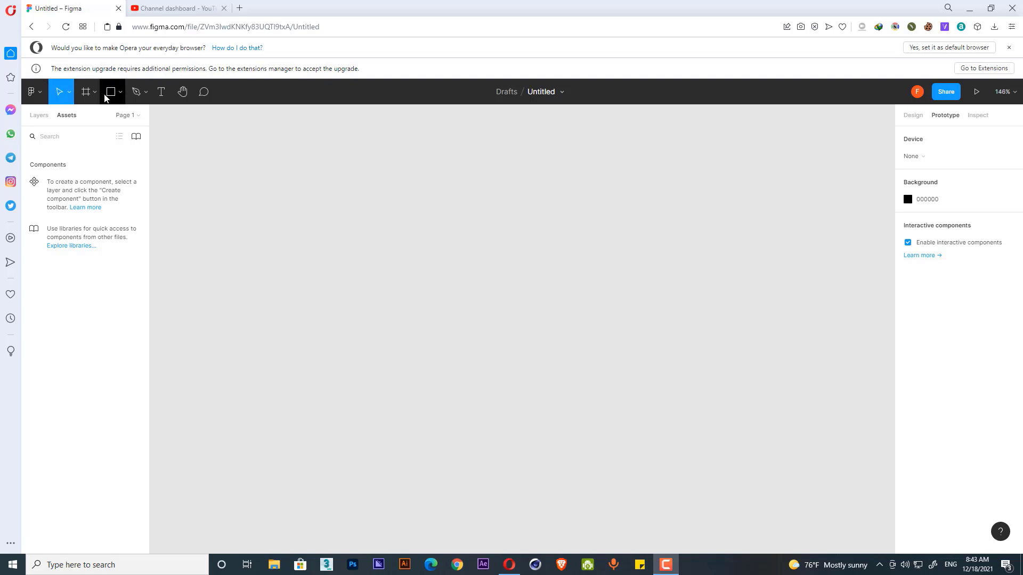
- Search the Iconify plugin for "download" and import the bi:cloud-download icon
left_click(162, 94)
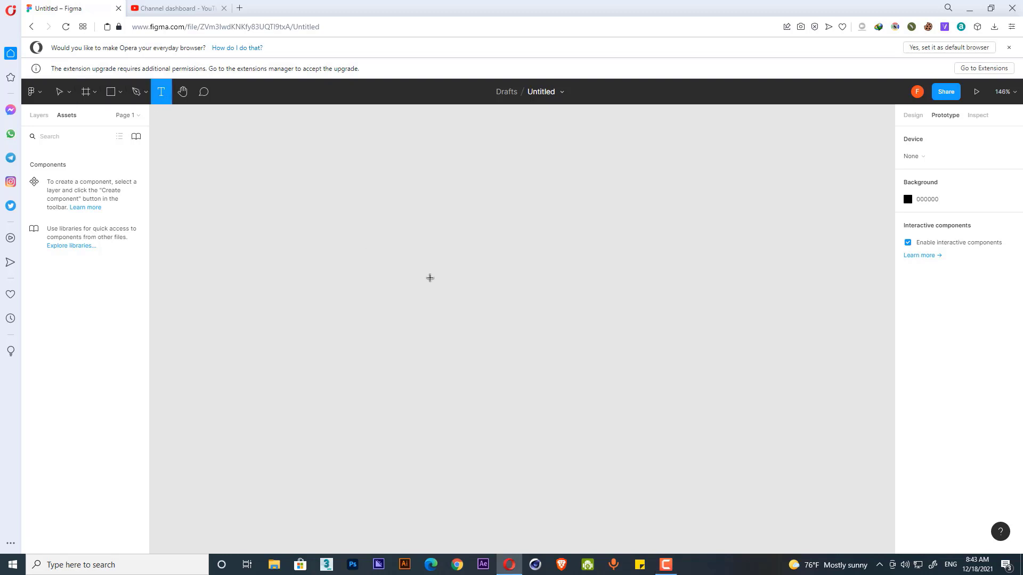
left_click(35, 91)
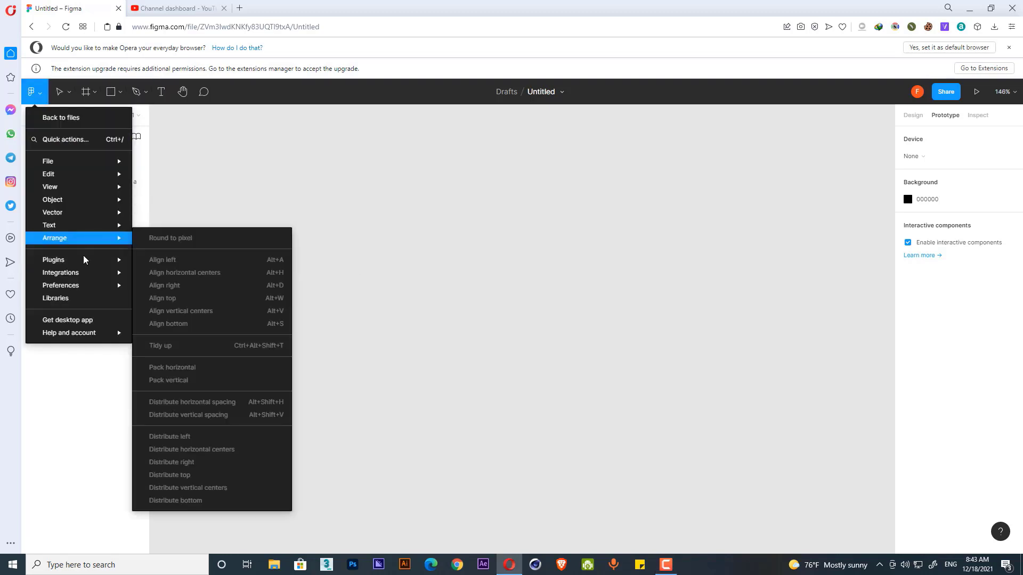
mouse_move(83, 261)
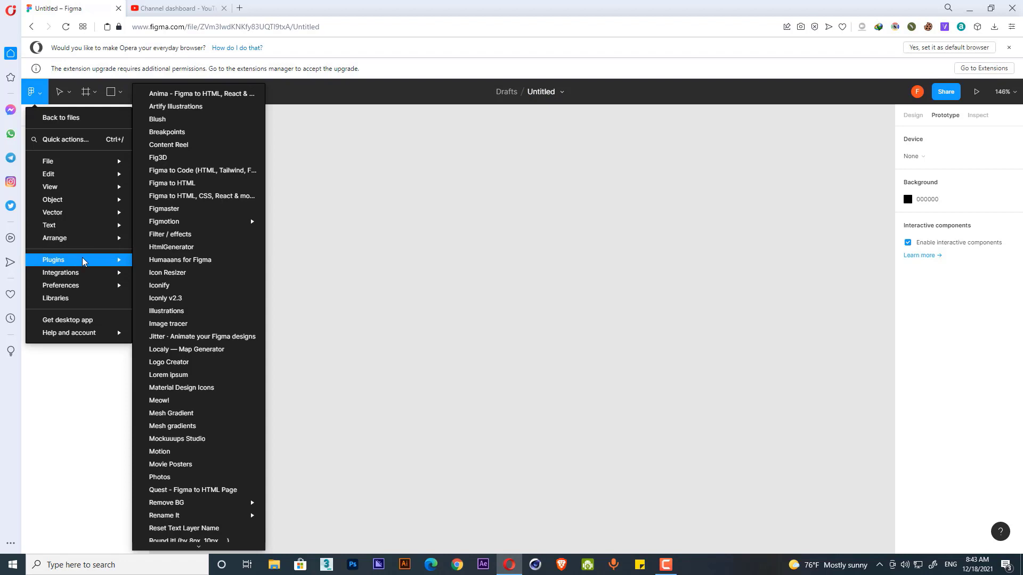
left_click(188, 286)
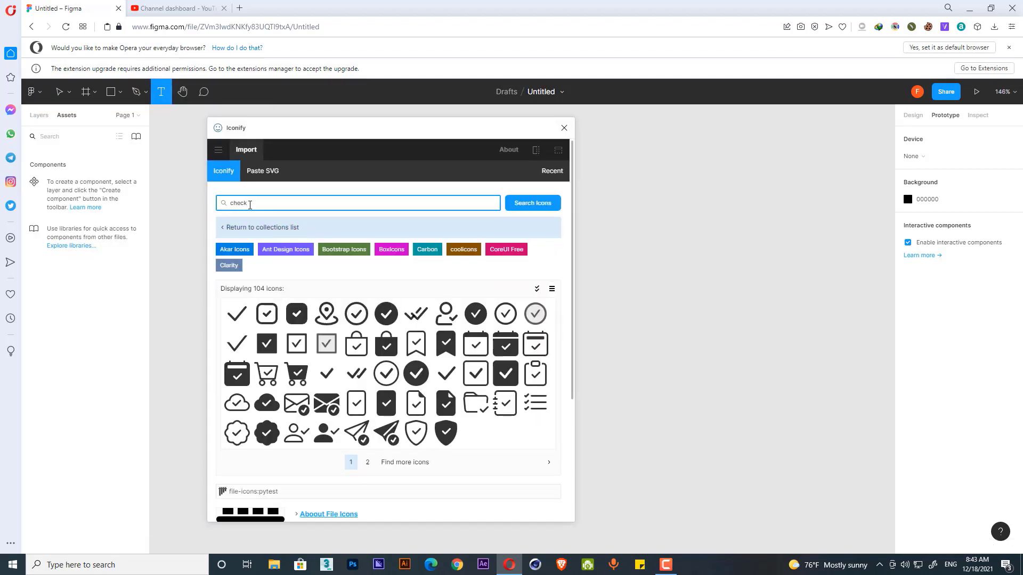
double_click(222, 201)
type("c")
key("Return")
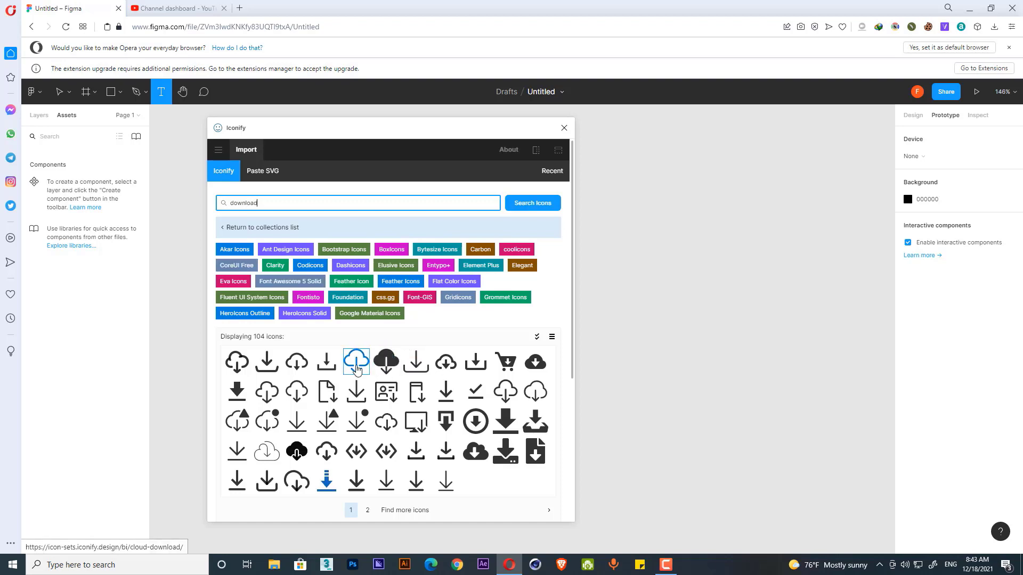
left_click(357, 367)
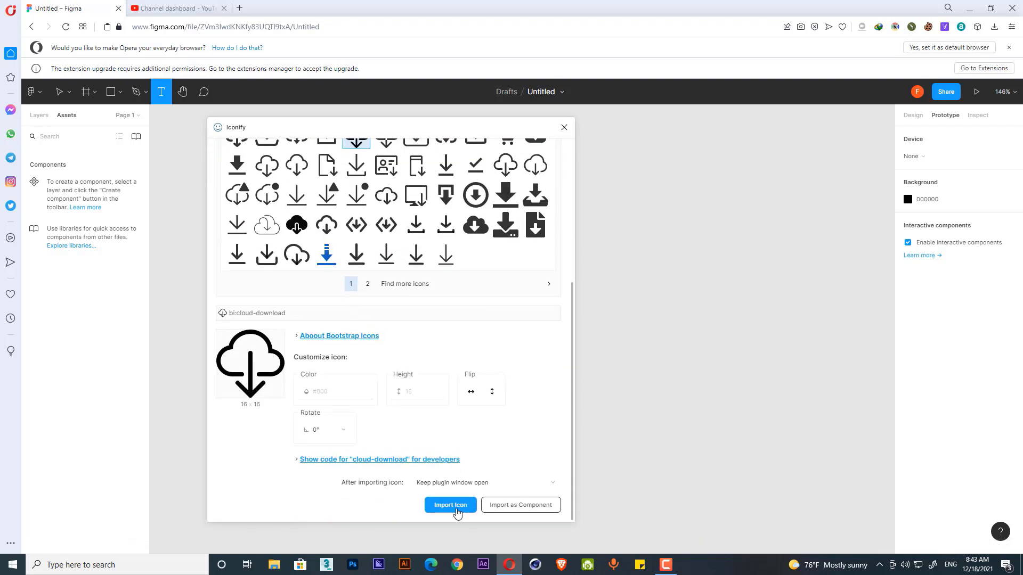
left_click(450, 505)
- Search Iconify for "check", import the akar-icons:circle-check icon, and close the plugin
scroll(464, 314, "up", 4)
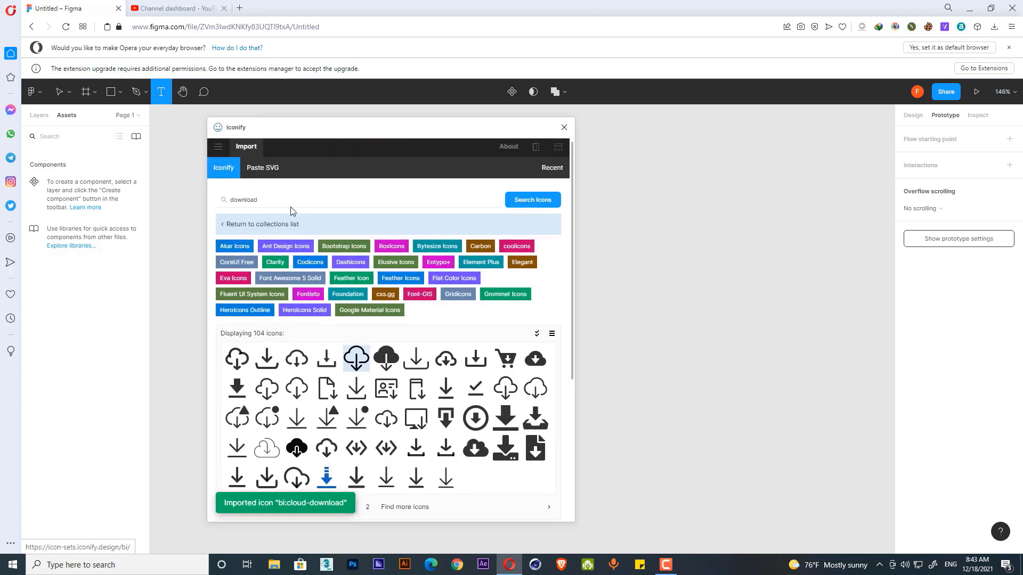
left_click_drag(274, 202, 223, 204)
type("check")
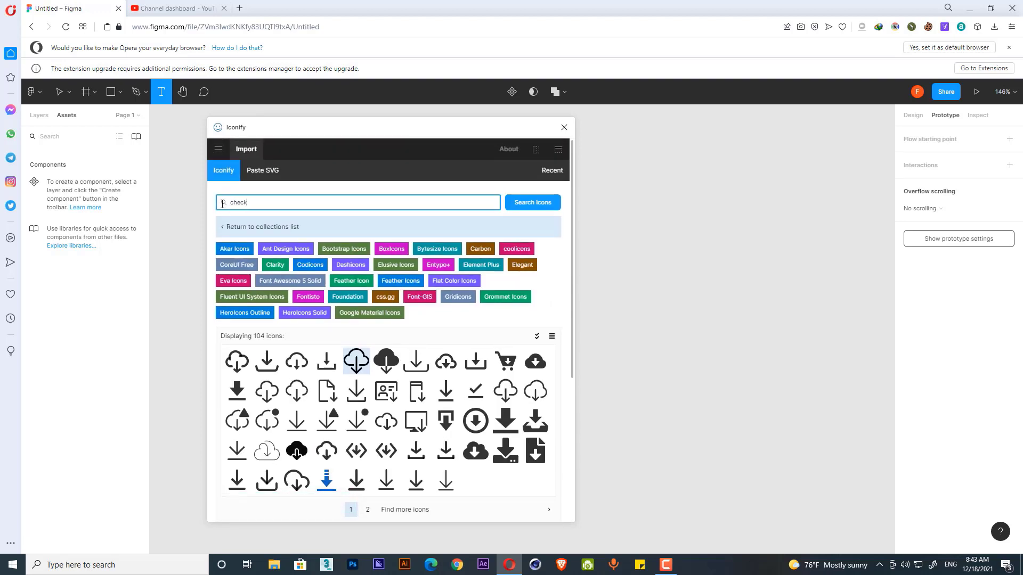
key("Return")
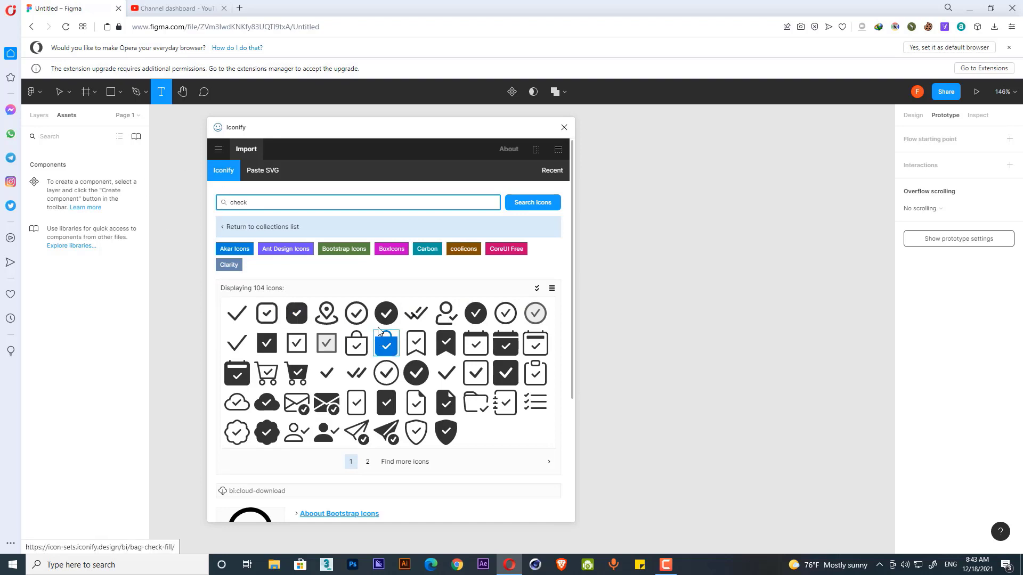
left_click(362, 317)
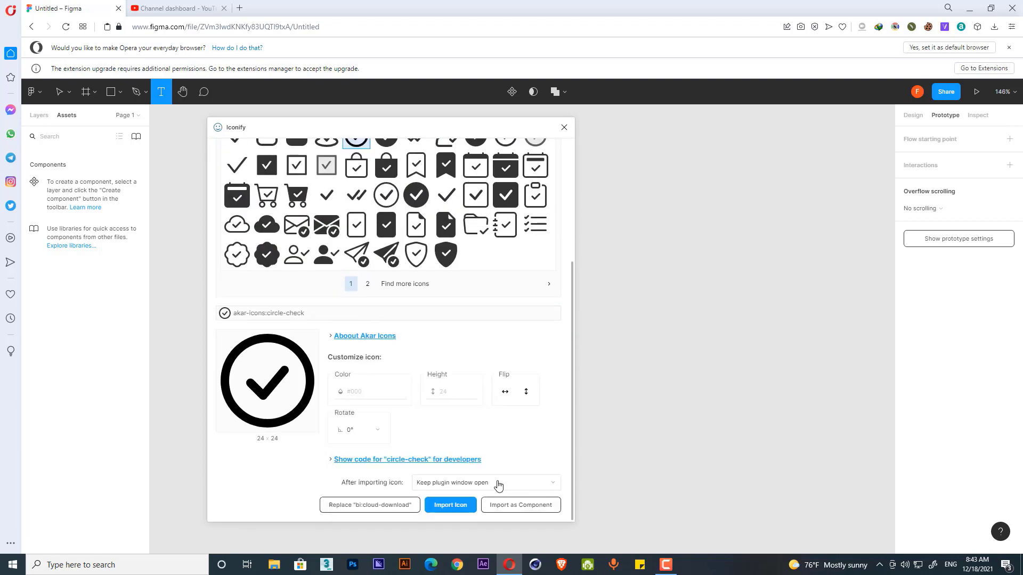
left_click(450, 506)
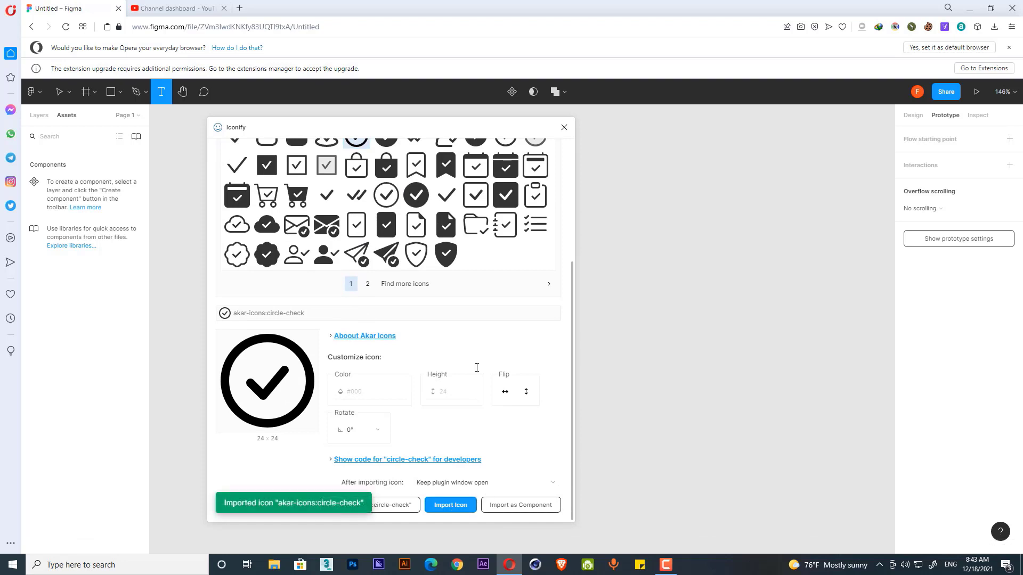
left_click(564, 127)
- Move the circle-check icon slightly away from the cloud-download icon and show the design properties
scroll(555, 343, "up", 5)
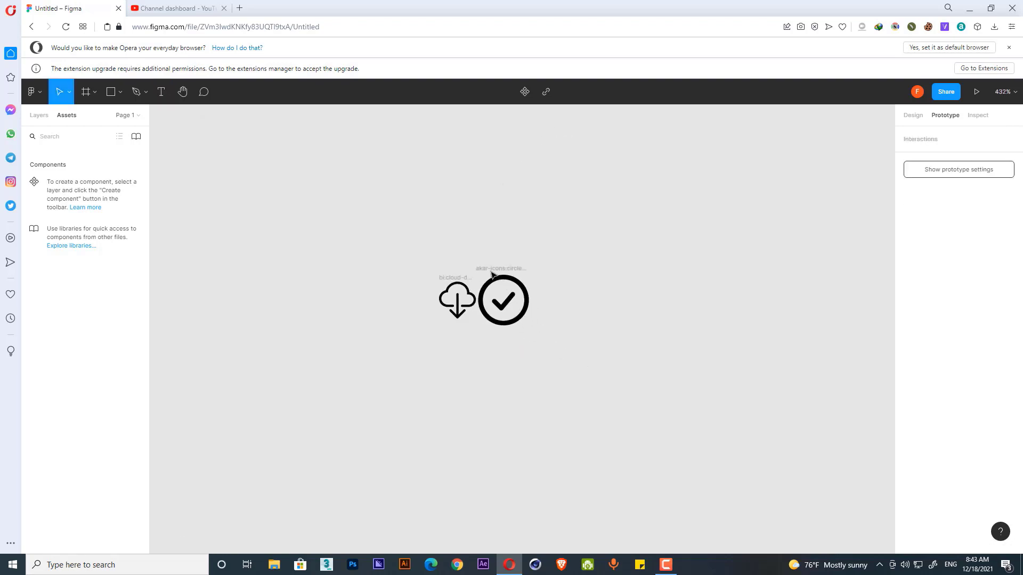
key("Escape")
left_click(508, 273)
left_click_drag(509, 273, 523, 279)
left_click(913, 115)
left_click(411, 249)
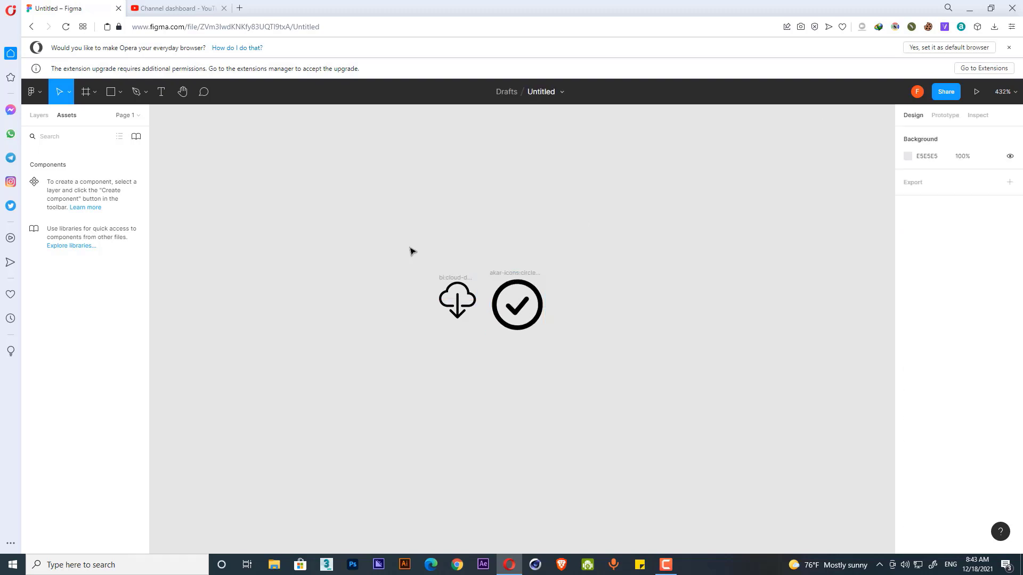
left_click_drag(388, 235, 610, 375)
scroll(488, 302, "up", 3)
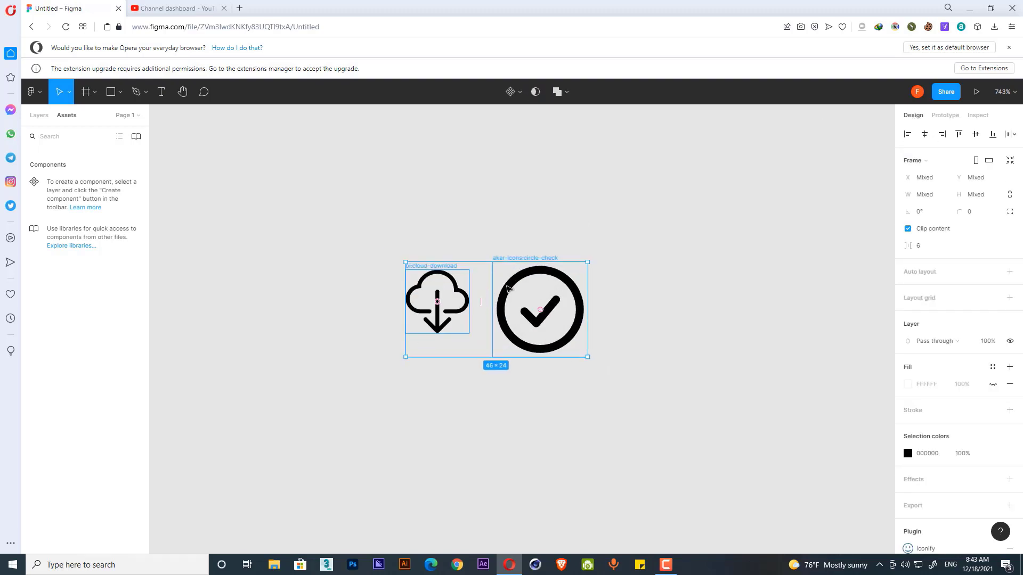
double_click(536, 278)
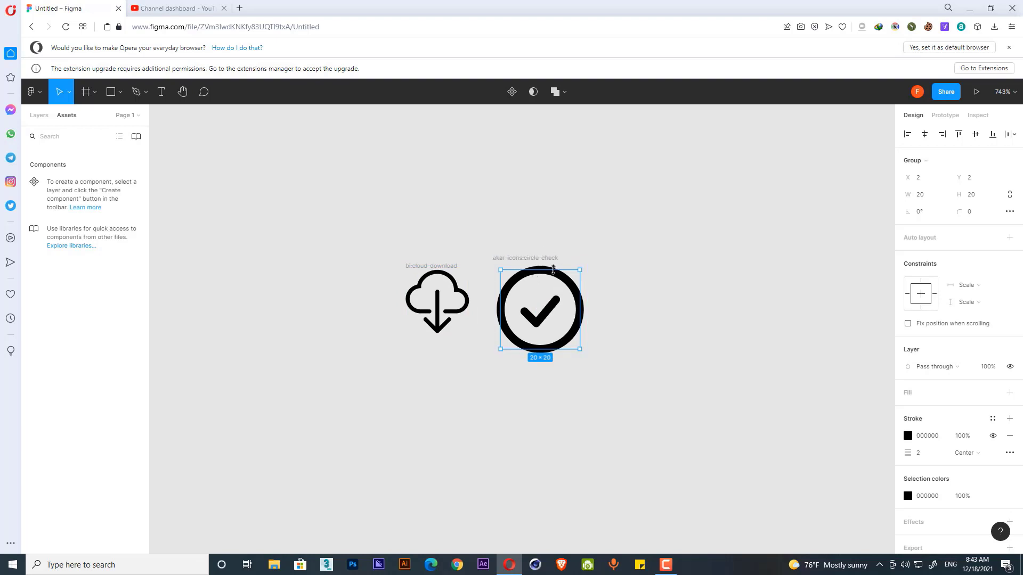
double_click(562, 278)
left_click(468, 227)
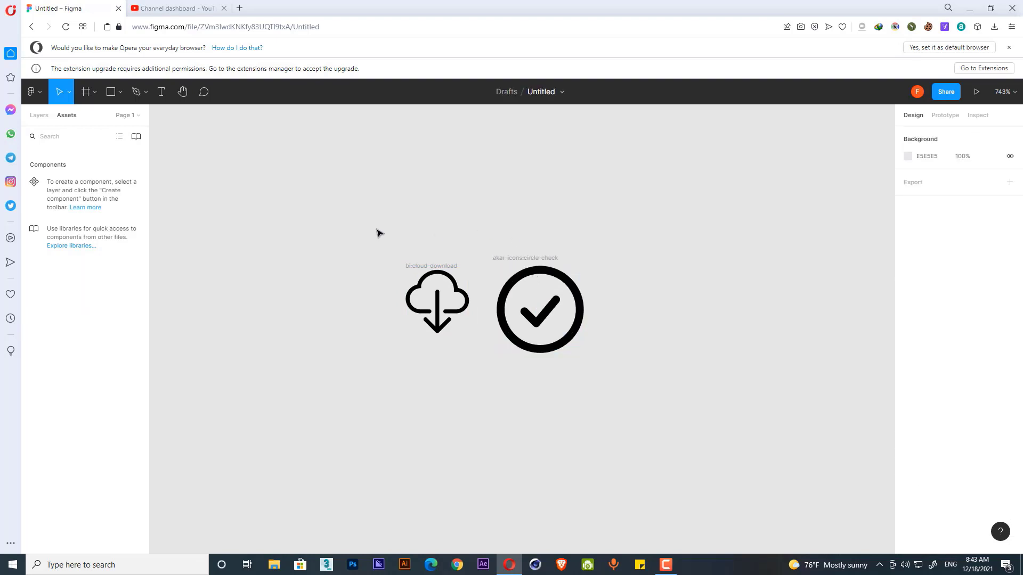
- Resize both icons with the Icon Resizer plugin, using a maximum width/height of 36 and a box size of 48
left_click_drag(361, 222, 654, 401)
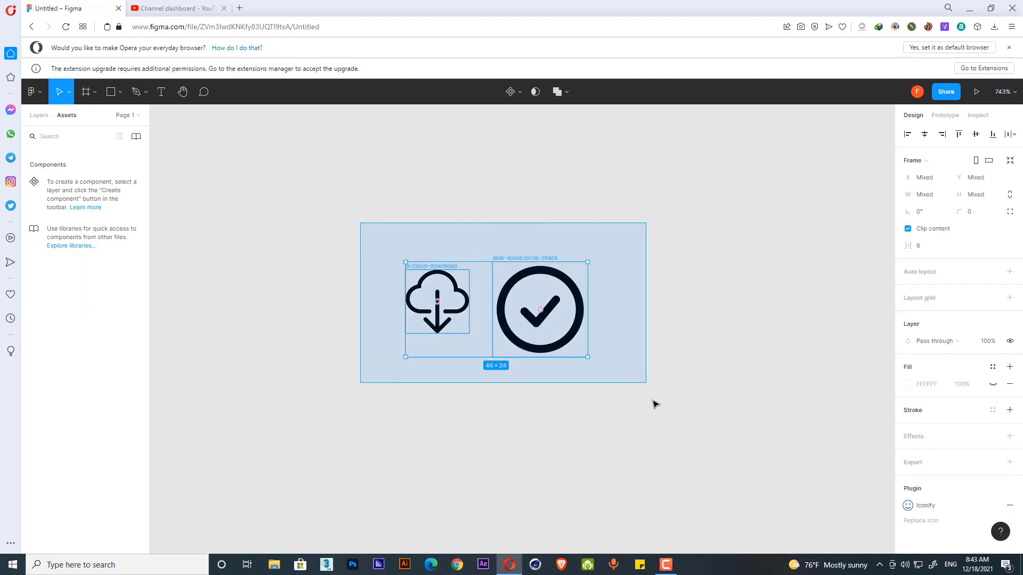
left_click(39, 96)
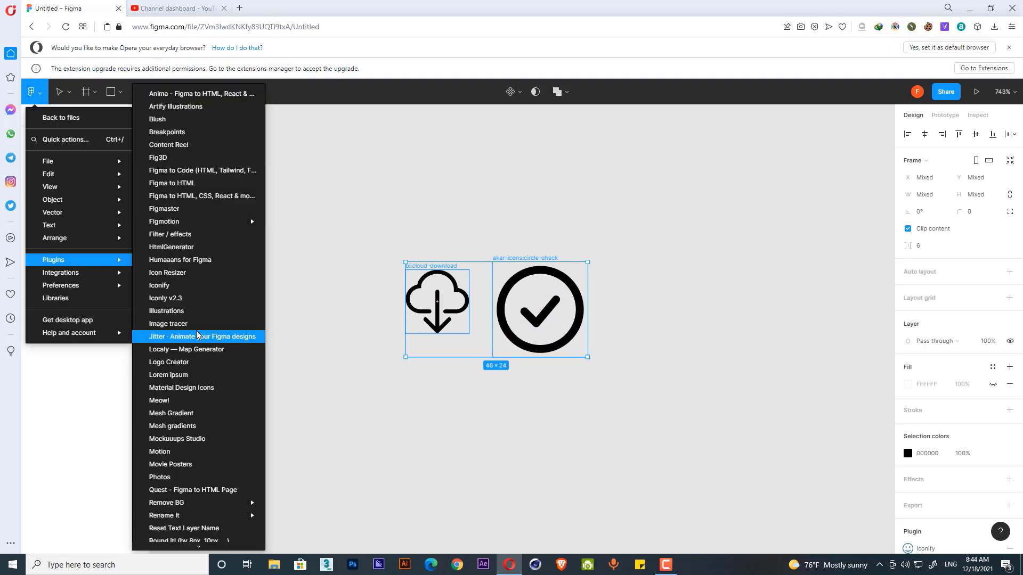
left_click(168, 272)
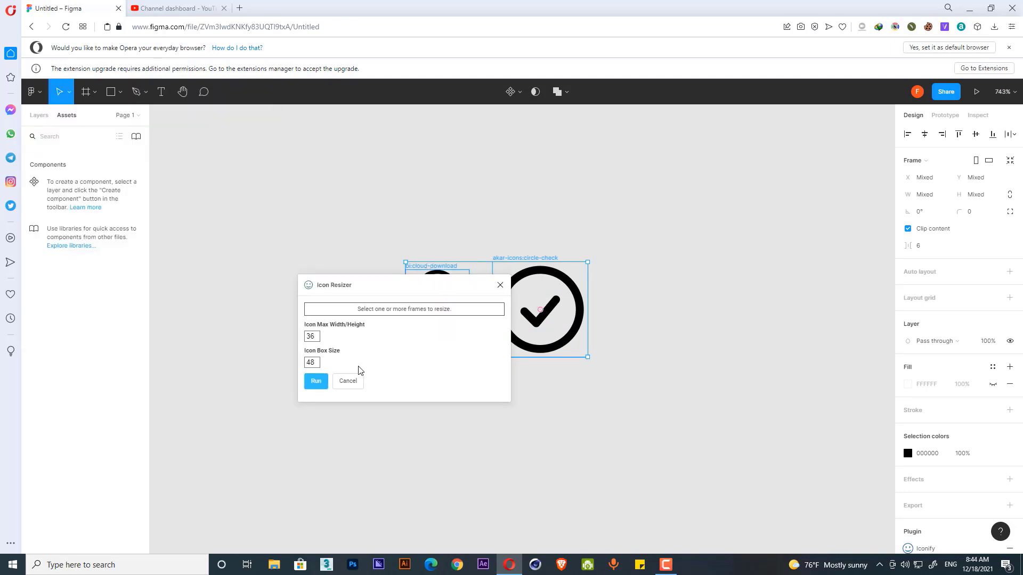
left_click(317, 381)
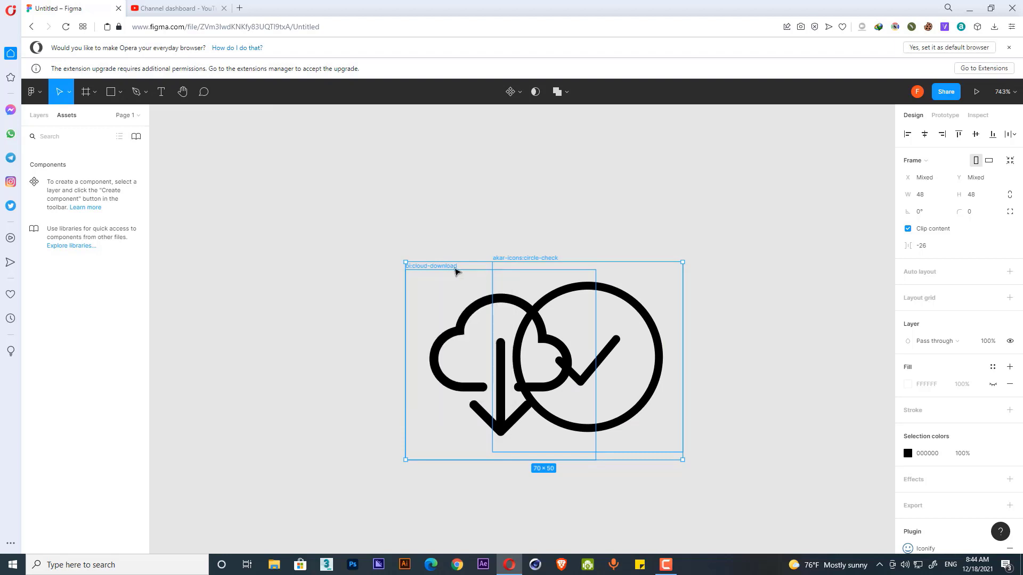
- Place the cloud-download and circle-check frames side by side at the same height, and scale both down together proportionally
left_click_drag(440, 265, 320, 243)
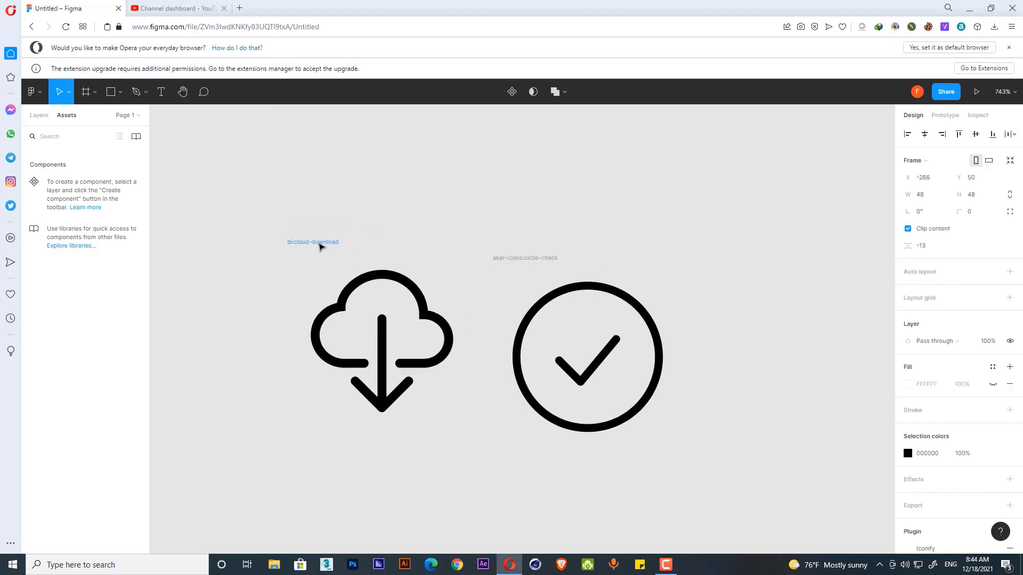
left_click_drag(505, 260, 492, 244)
left_click_drag(247, 205, 765, 463)
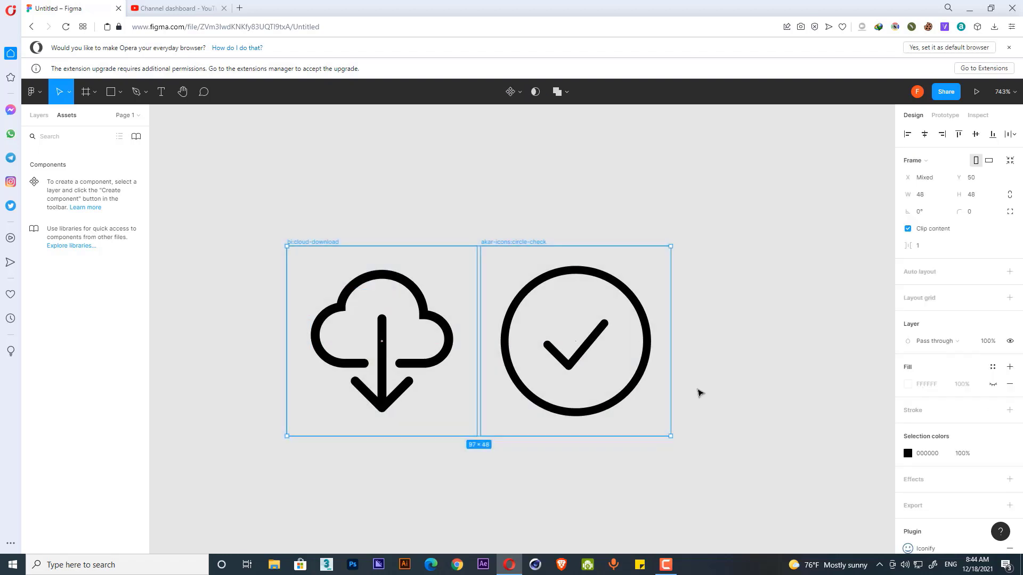
key("k")
left_click_drag(670, 344, 425, 346)
left_click(475, 341)
scroll(490, 345, "down", 5)
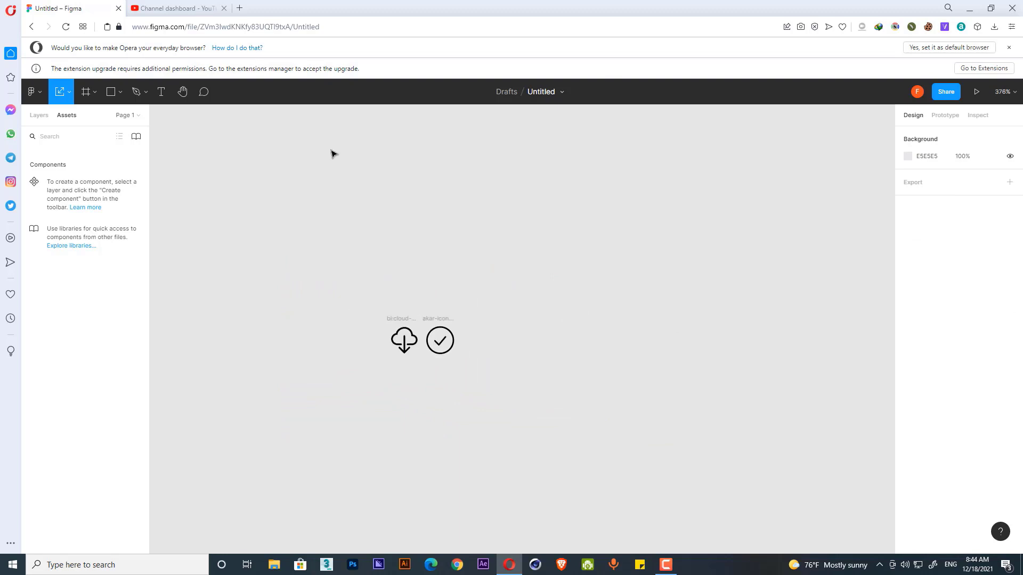
- Add the text "Download" in Poppins SemiBold 12 beside the two icons
left_click(160, 92)
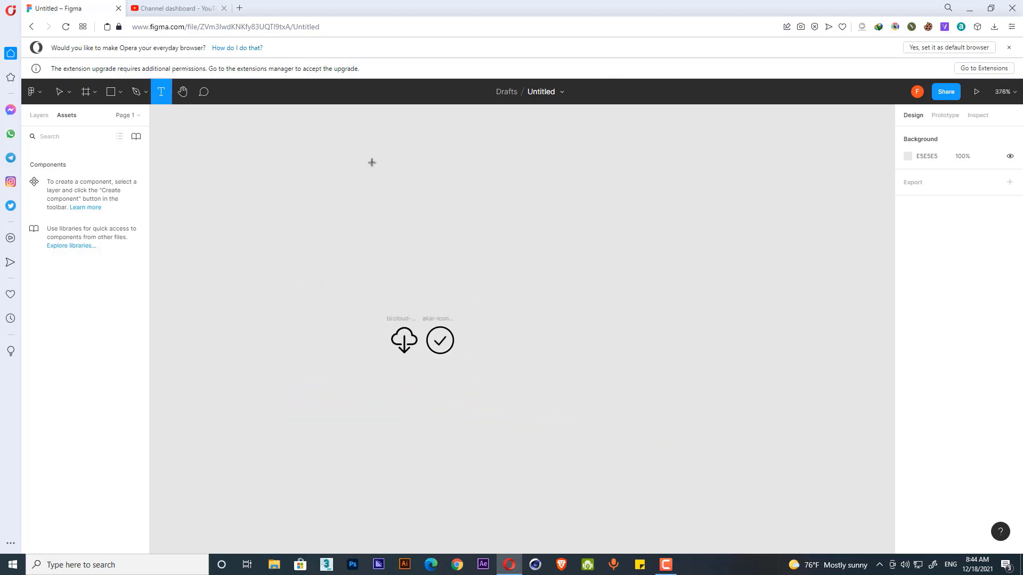
scroll(509, 359, "up", 1)
left_click(512, 355)
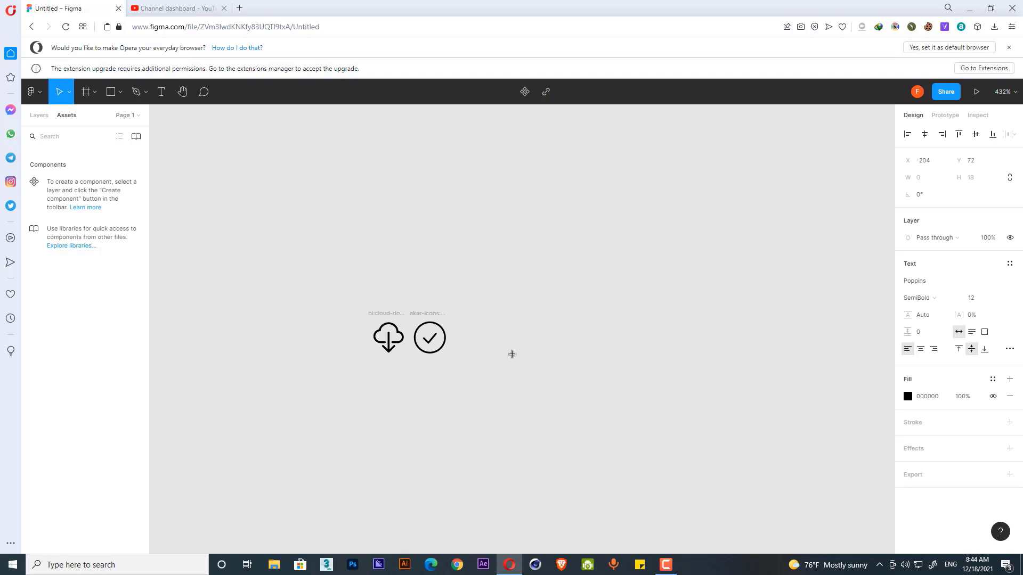
type("Dowload")
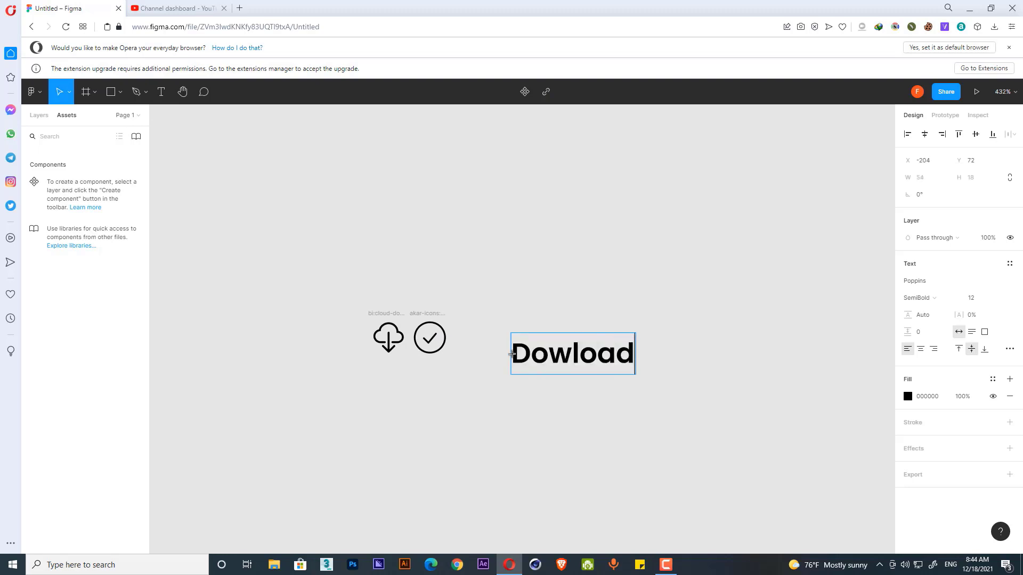
left_click(573, 358)
type("n")
key("Escape")
left_click(553, 305)
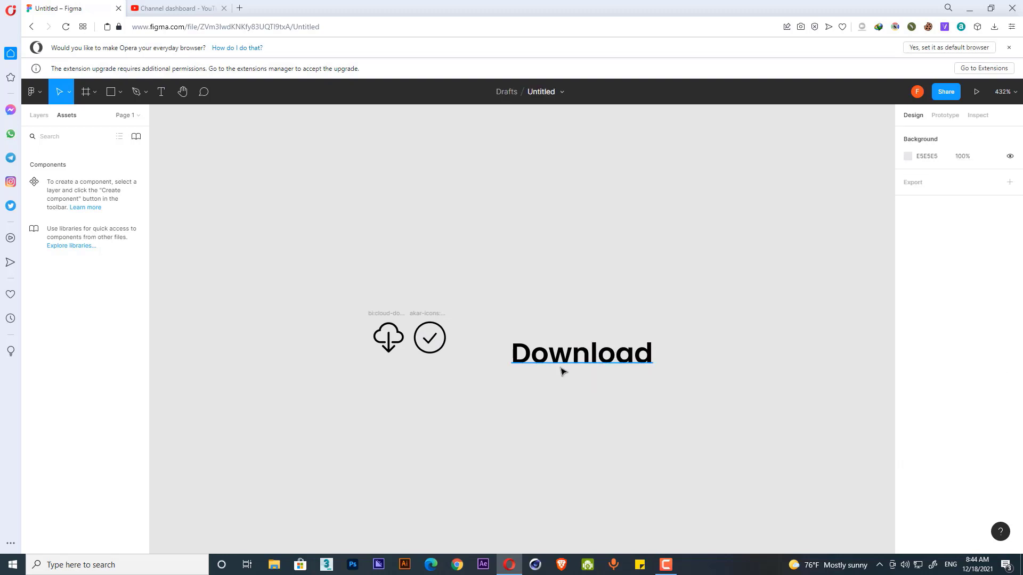
left_click(592, 371)
scroll(591, 367, "up", 2)
left_click(547, 301)
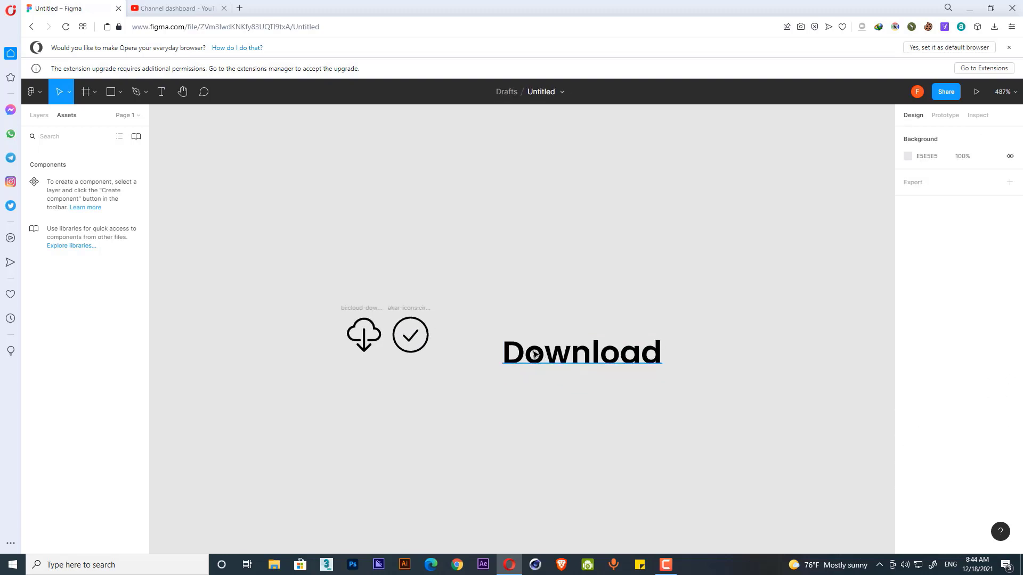
left_click(535, 354)
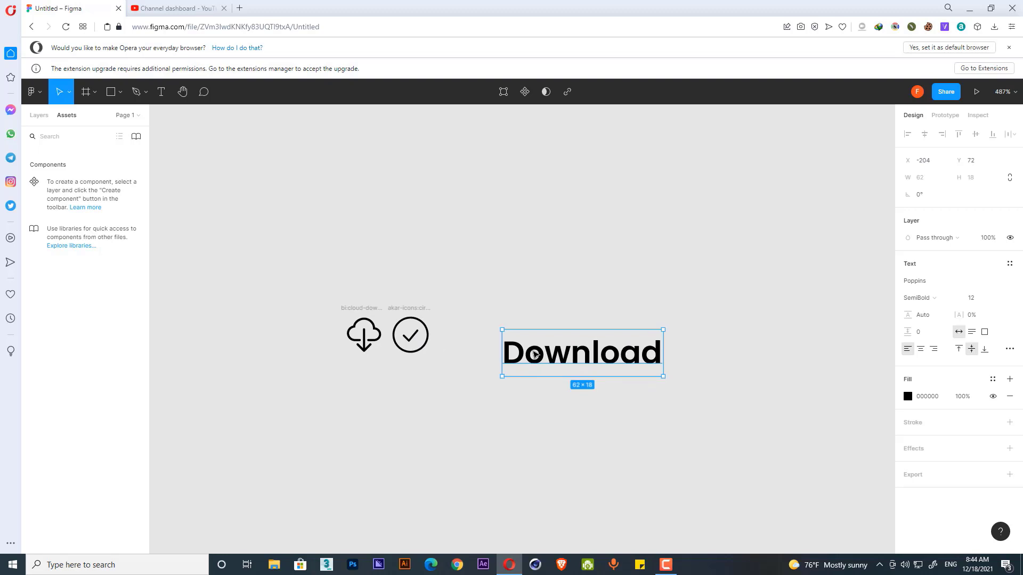
key("shift+a")
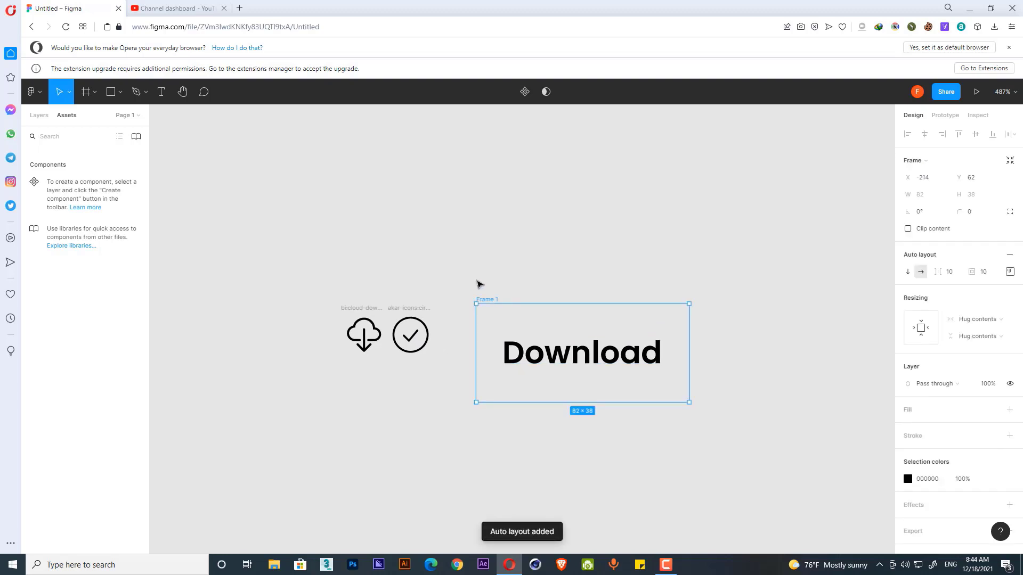
key("Return")
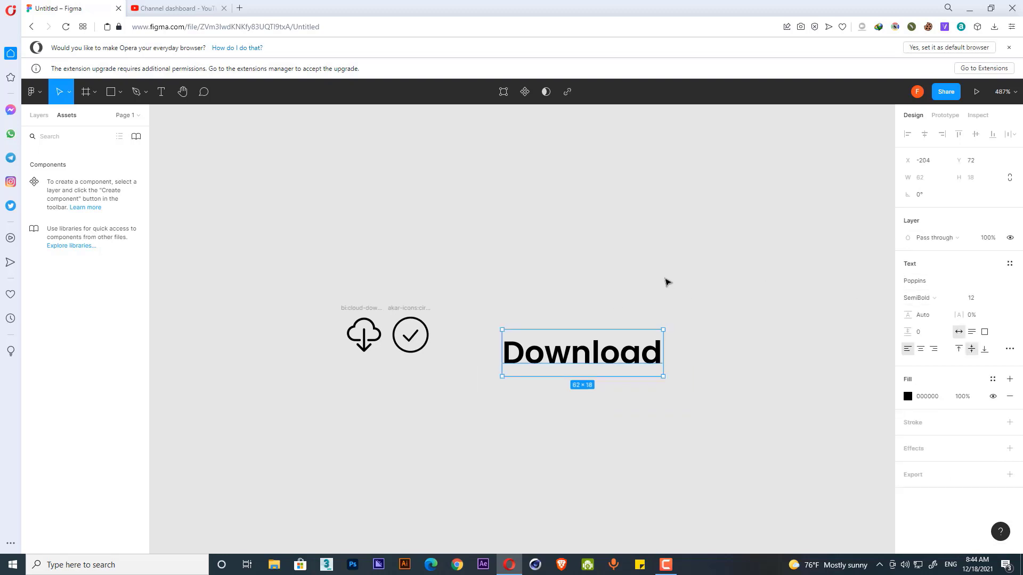
left_click(666, 281)
- Wrap the Download text in a horizontal auto layout frame and give the frame a white fill
left_click(539, 351)
key("shift+a")
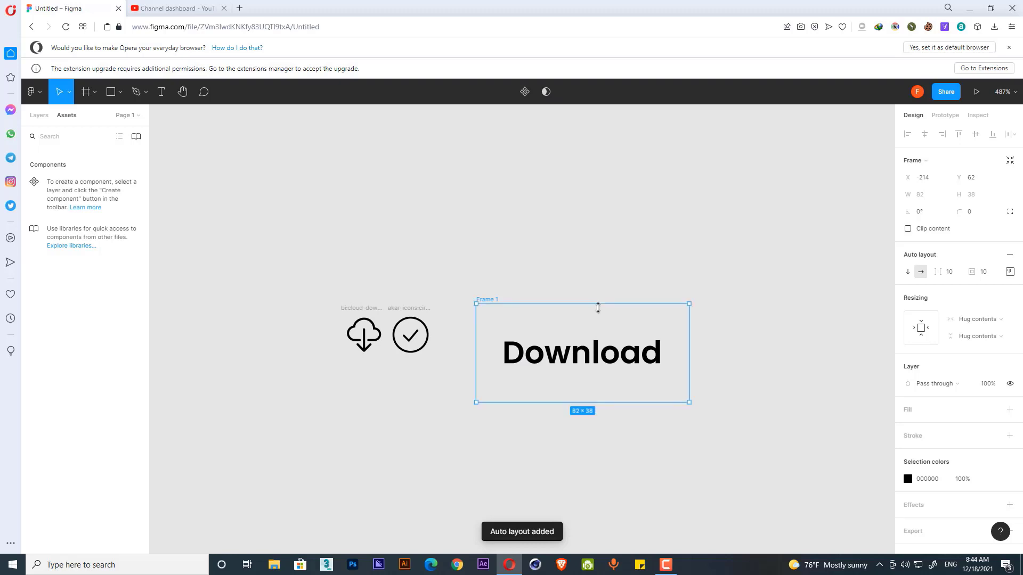
left_click(1010, 273)
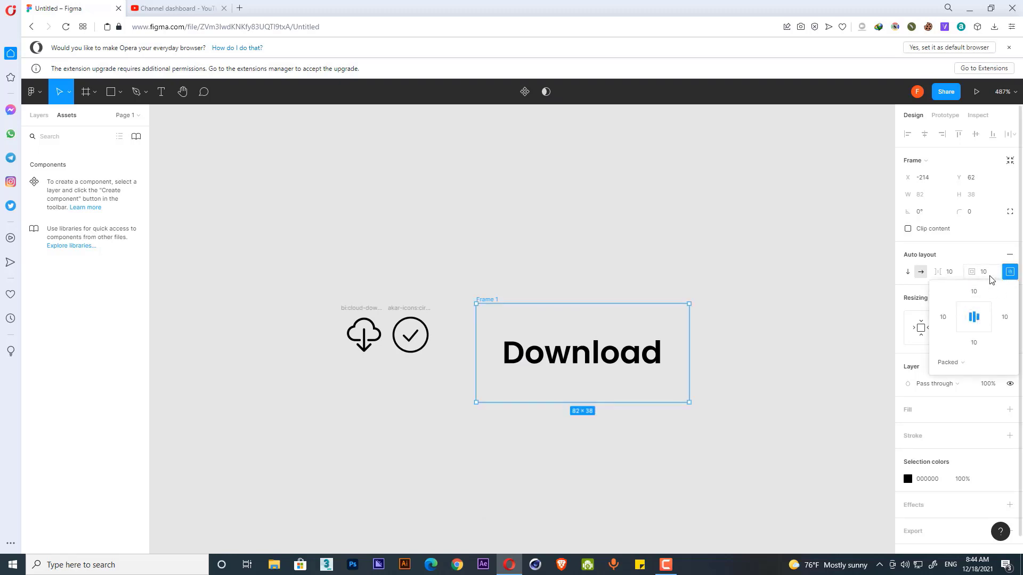
left_click(1010, 410)
left_click(603, 258)
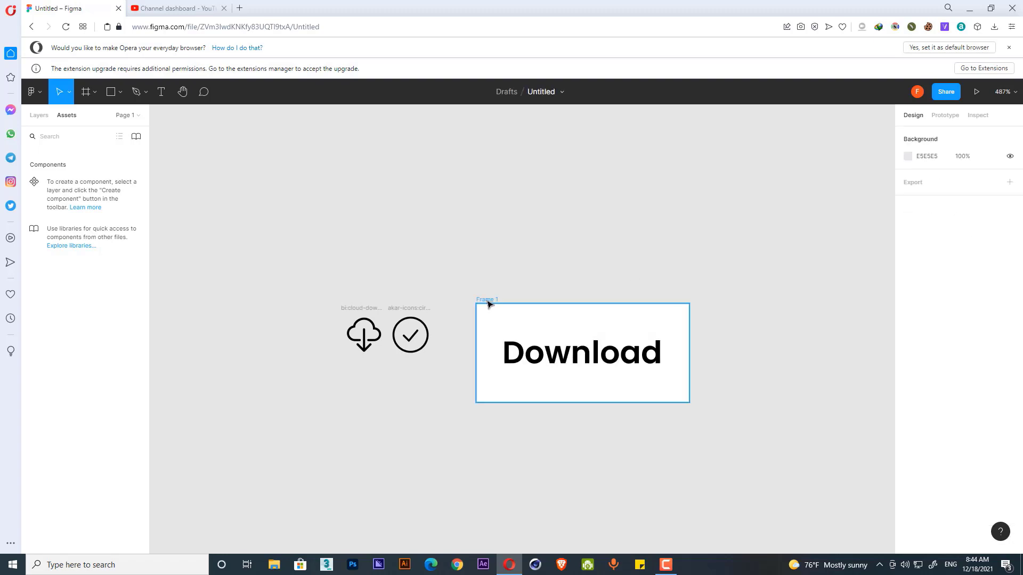
- Set the Download frame's resizing to fixed width and fixed height
left_click(488, 303)
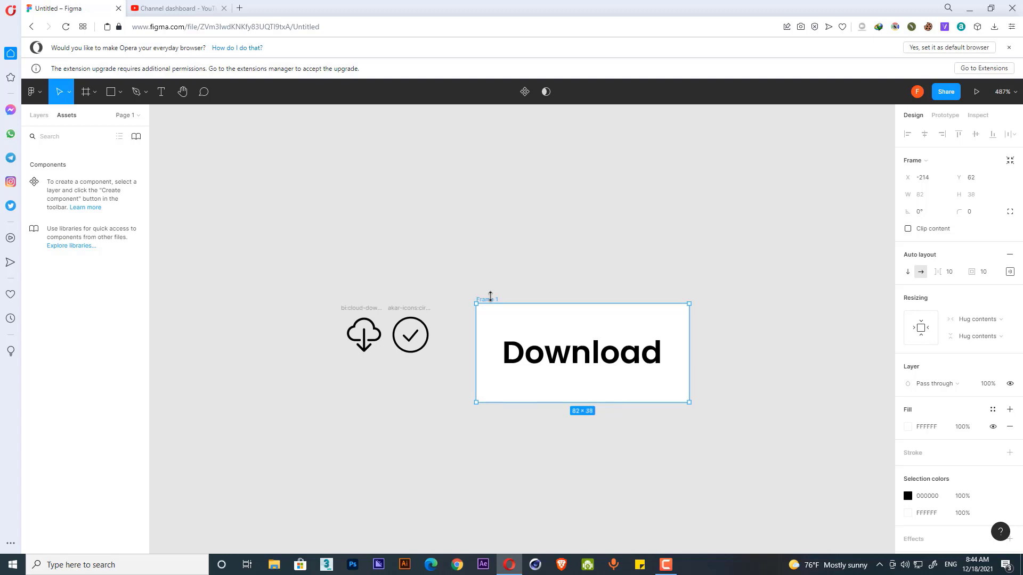
left_click(978, 320)
left_click(976, 306)
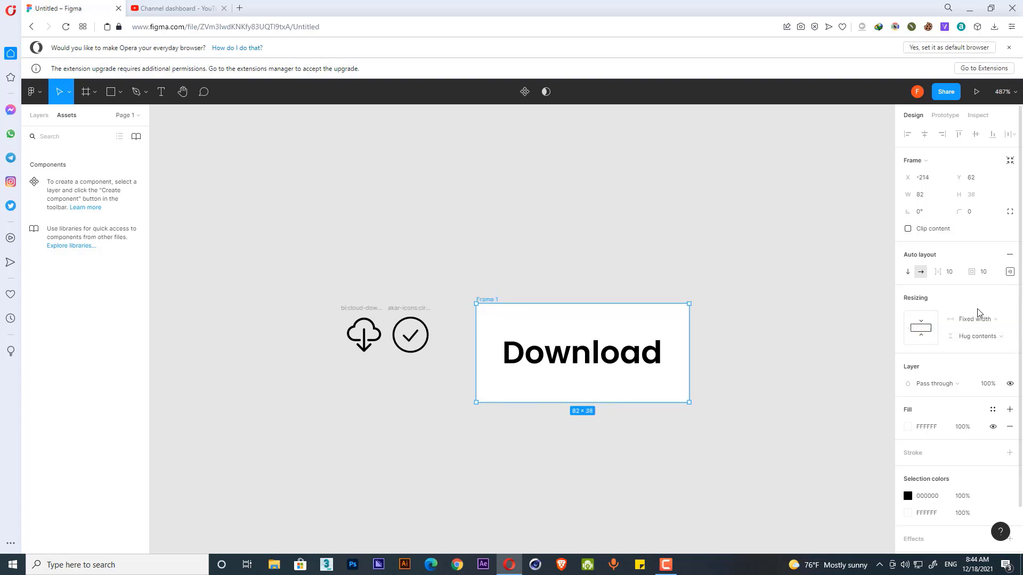
left_click(978, 336)
left_click(979, 322)
left_click(617, 257)
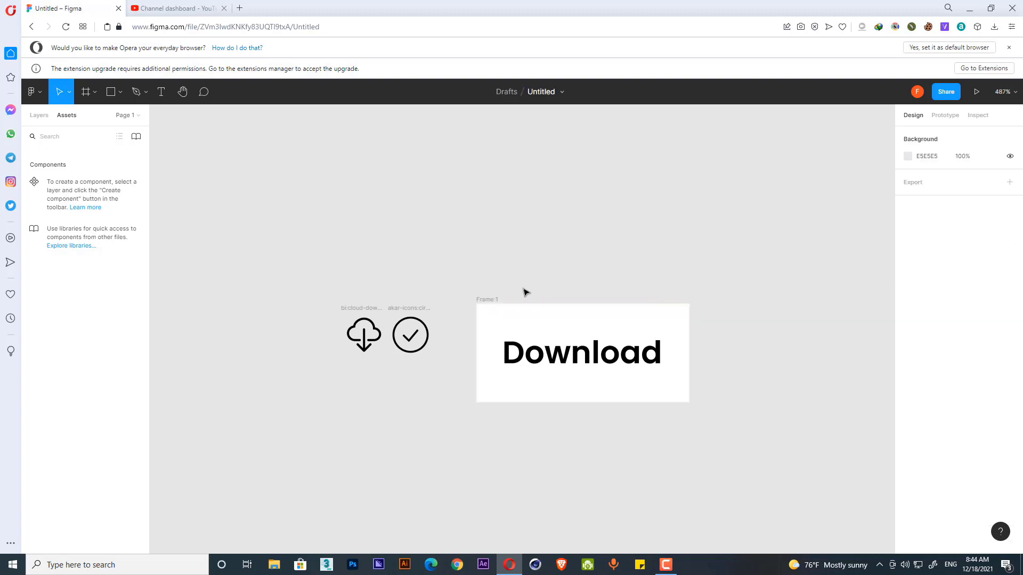
- Move the Download frame up above the icons' level and set its corner radius to 10
left_click(493, 302)
left_click_drag(484, 299, 494, 242)
left_click(980, 214)
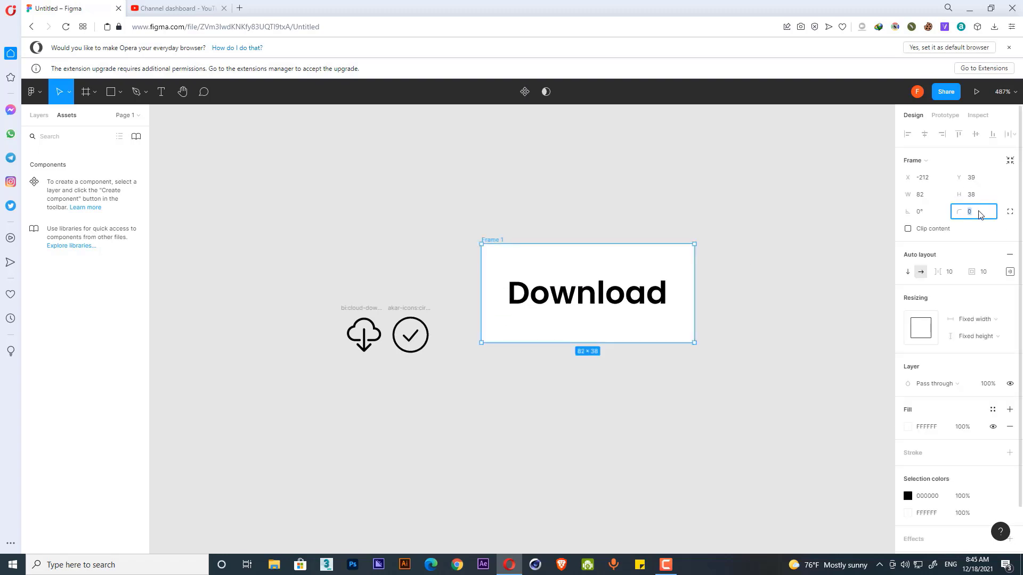
key("Return")
key("Return")
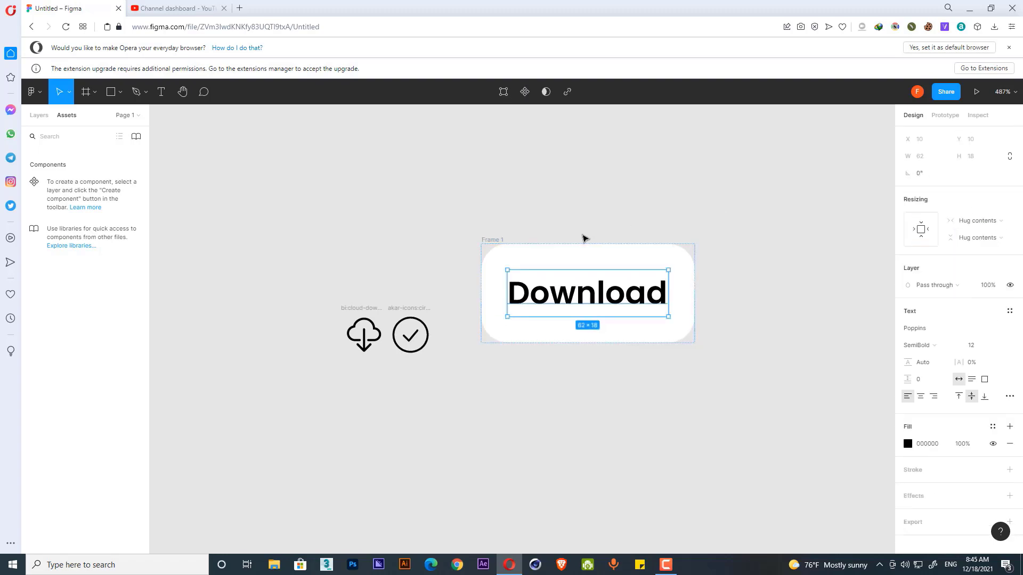
left_click(537, 232)
- Widen the Download frame evenly on both sides to a width of 110, and move it further away from the icons
left_click(495, 242)
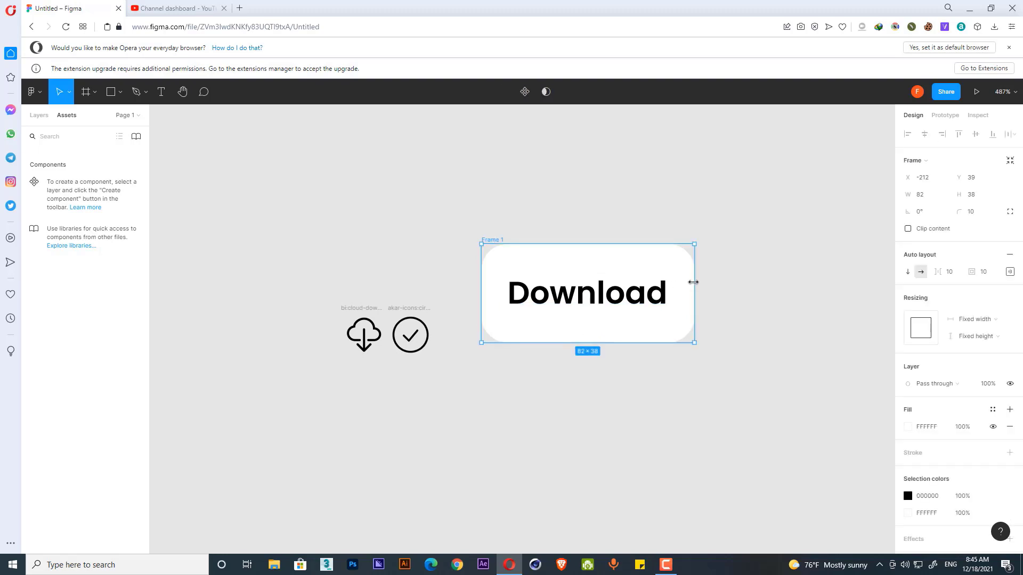
left_click_drag(694, 282, 730, 281)
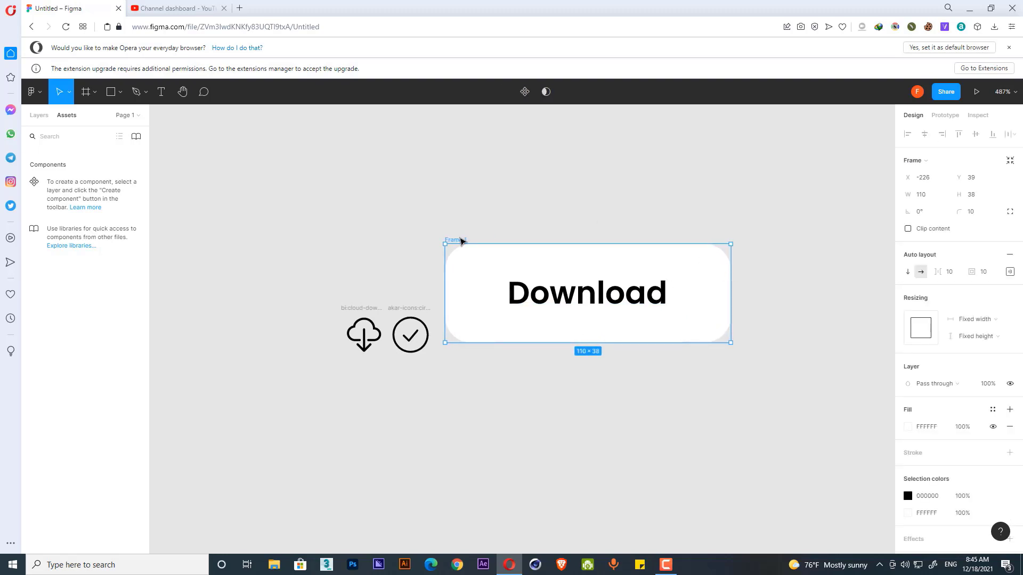
left_click_drag(462, 241, 523, 223)
left_click_drag(660, 199, 555, 193)
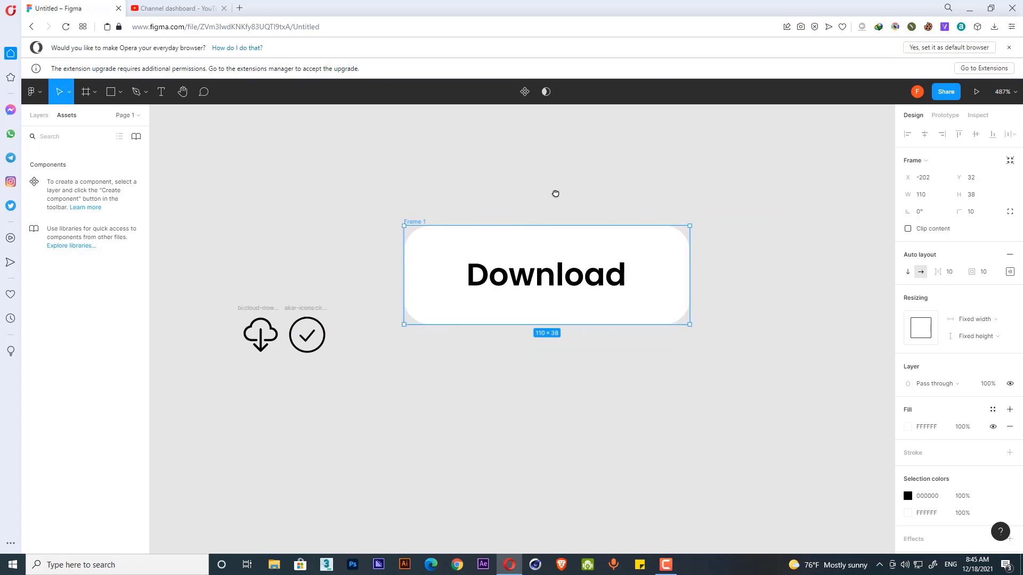
left_click(560, 194)
- Change the Download frame's fill to the bright blue 24C7FB
left_click(557, 265)
left_click(520, 186)
left_click(419, 223)
left_click(908, 426)
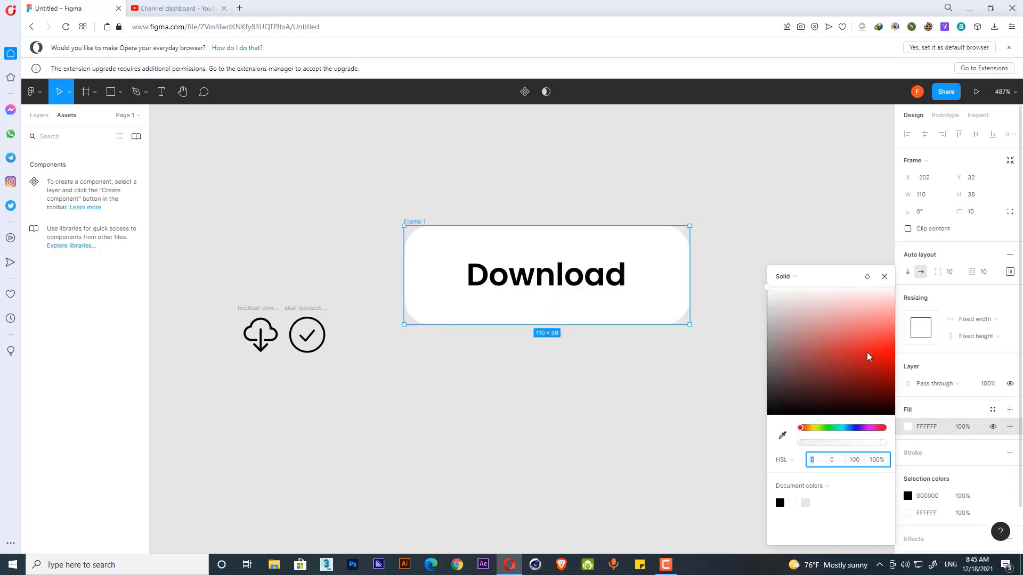
left_click(844, 429)
left_click_drag(883, 344, 891, 350)
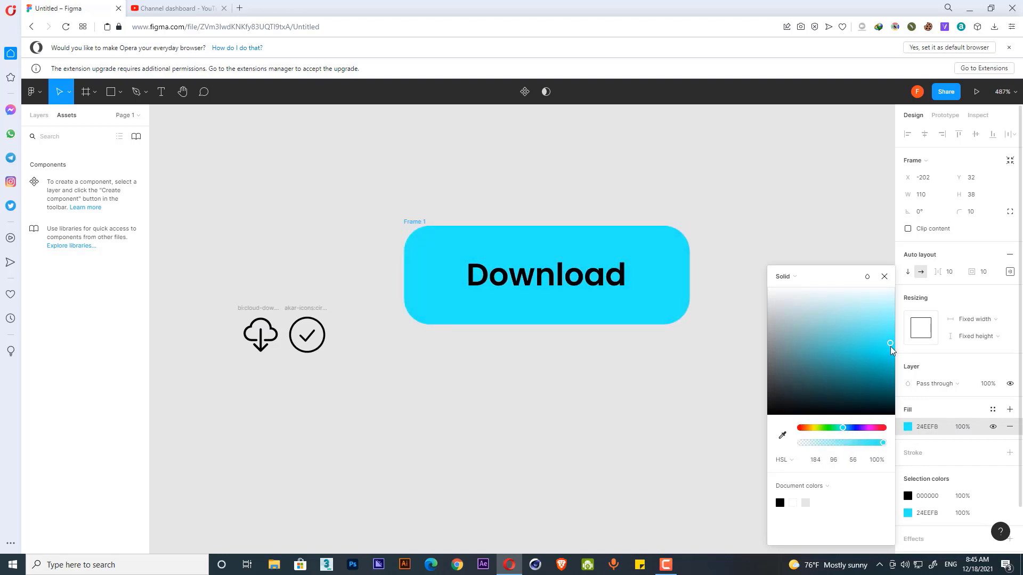
left_click(845, 428)
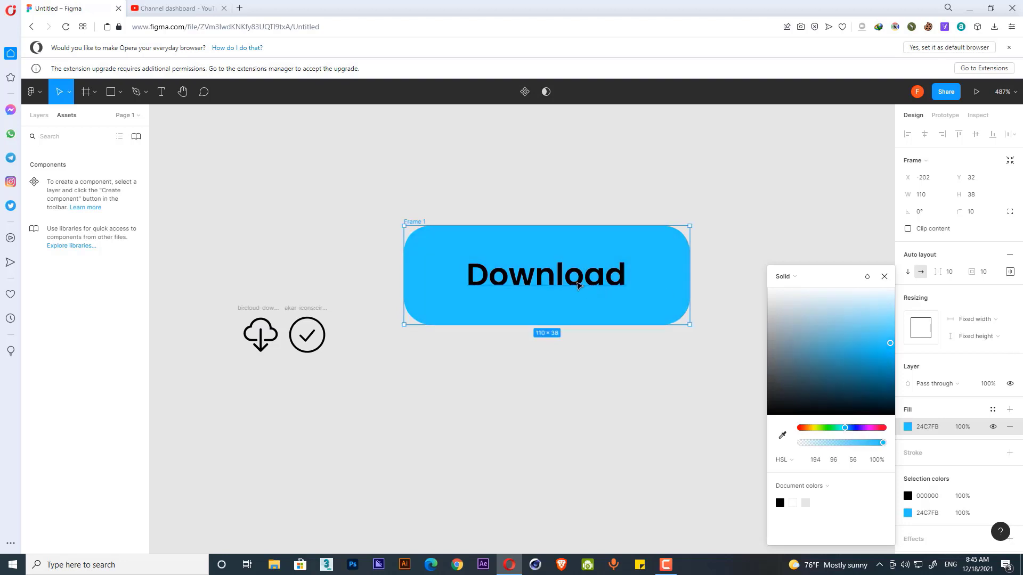
- Recolour the Download text inside the button to white (FFFFFF)
left_click(578, 285)
left_click(907, 443)
left_click(820, 345)
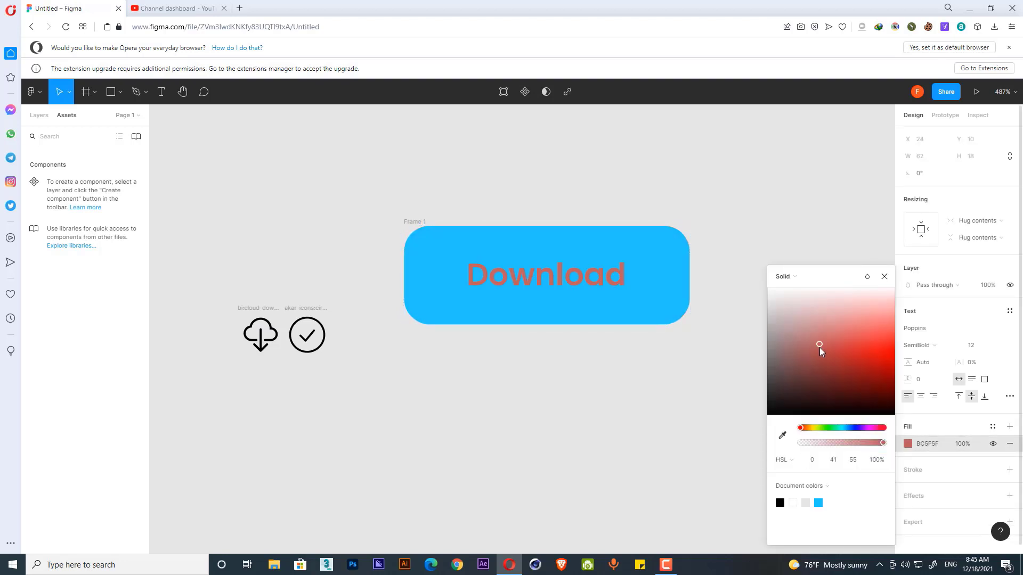
left_click_drag(819, 348, 756, 247)
left_click(885, 277)
left_click(693, 203)
- Place the cloud-download icon inside the button before the text, and set the text weight to Regular
left_click_drag(445, 177, 463, 163)
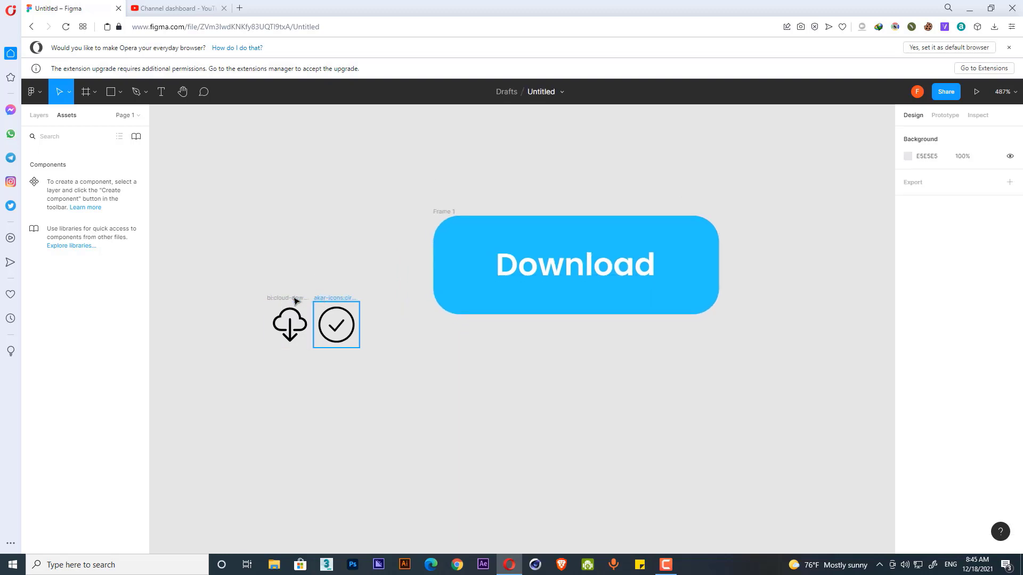
left_click_drag(287, 301, 482, 251)
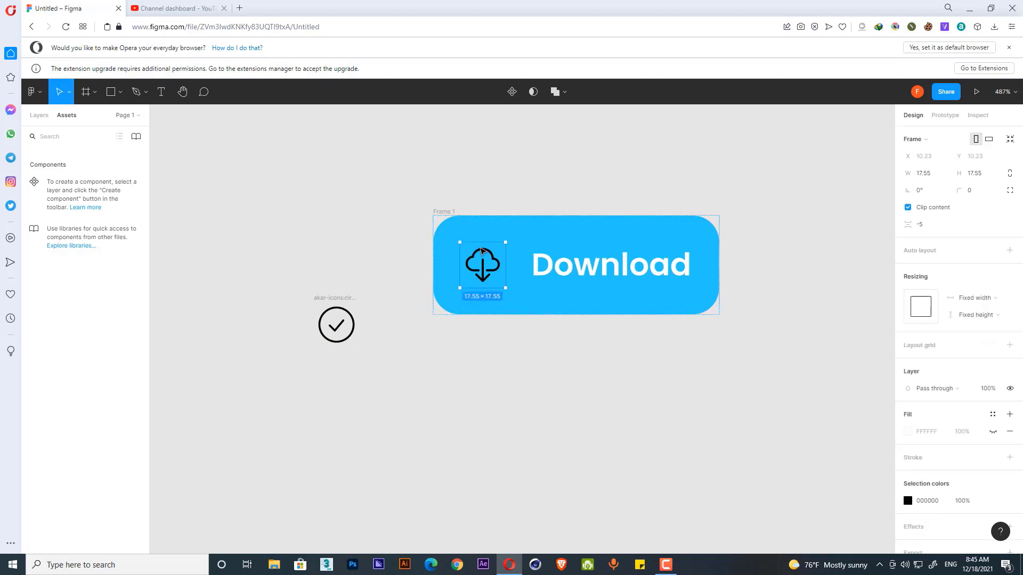
left_click(584, 269)
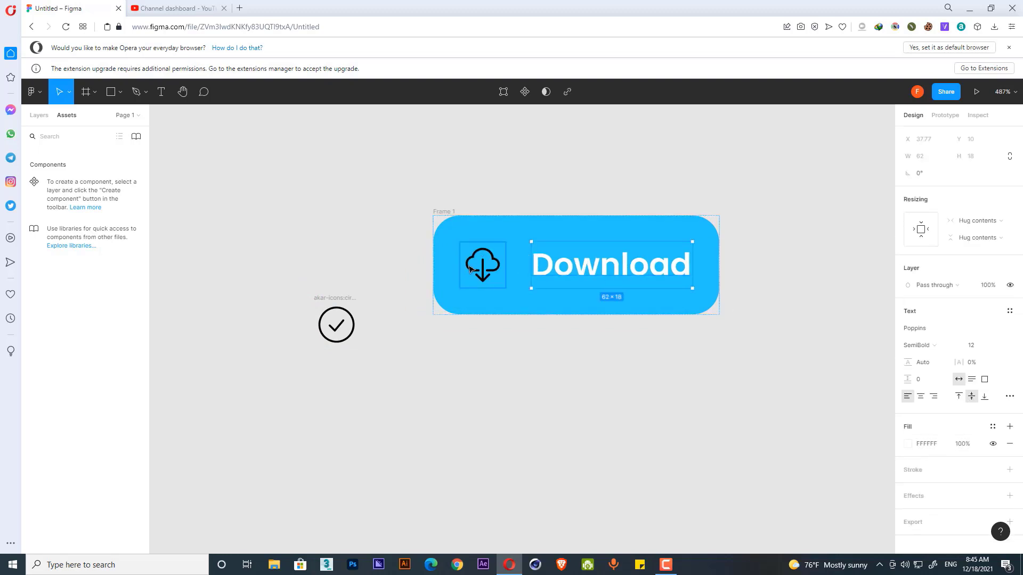
left_click(919, 347)
left_click(924, 320)
left_click(612, 265)
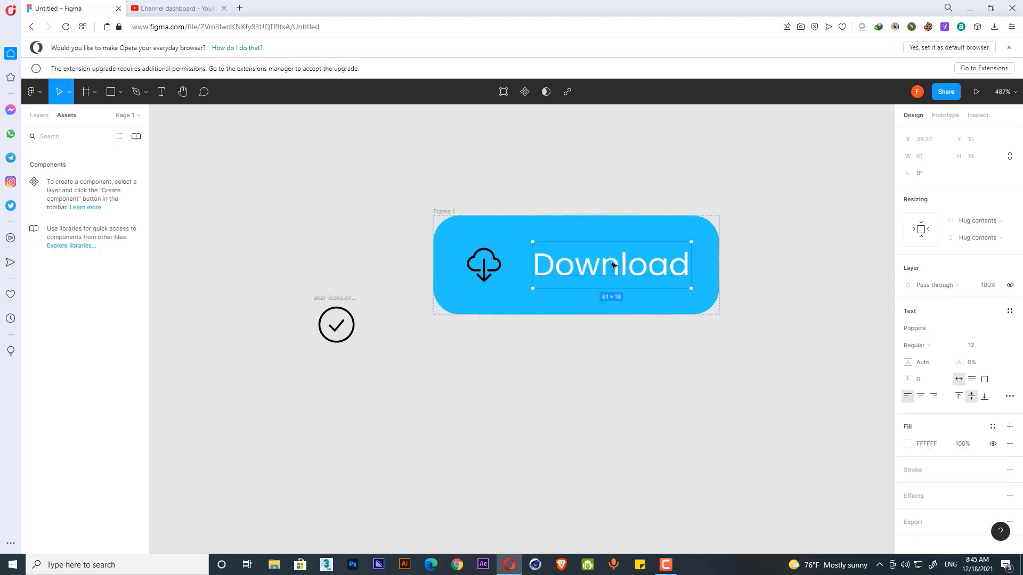
- Set the button's auto layout spacing between the icon and the text to 6
left_click(487, 255)
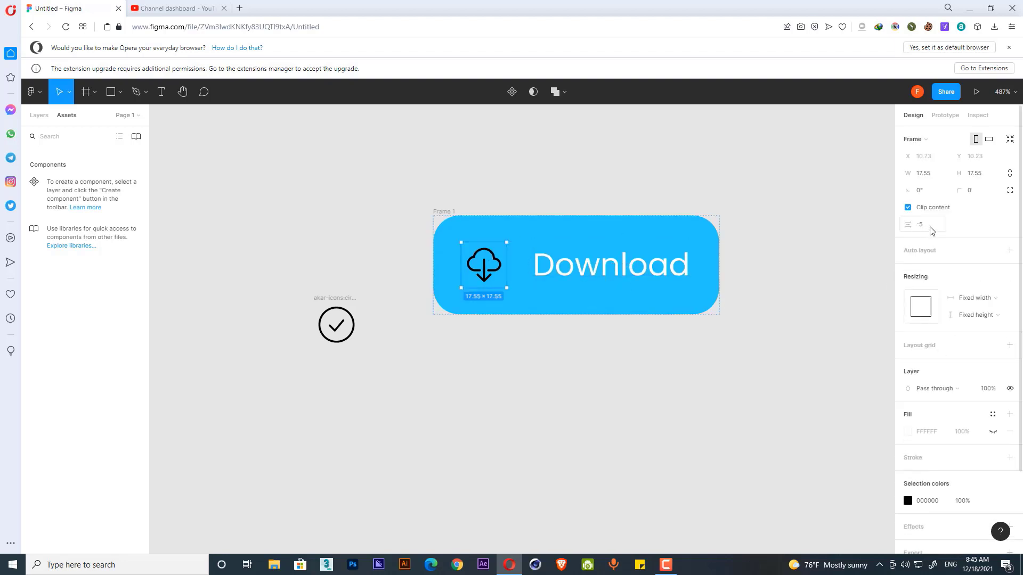
left_click(461, 214)
key("shift+a")
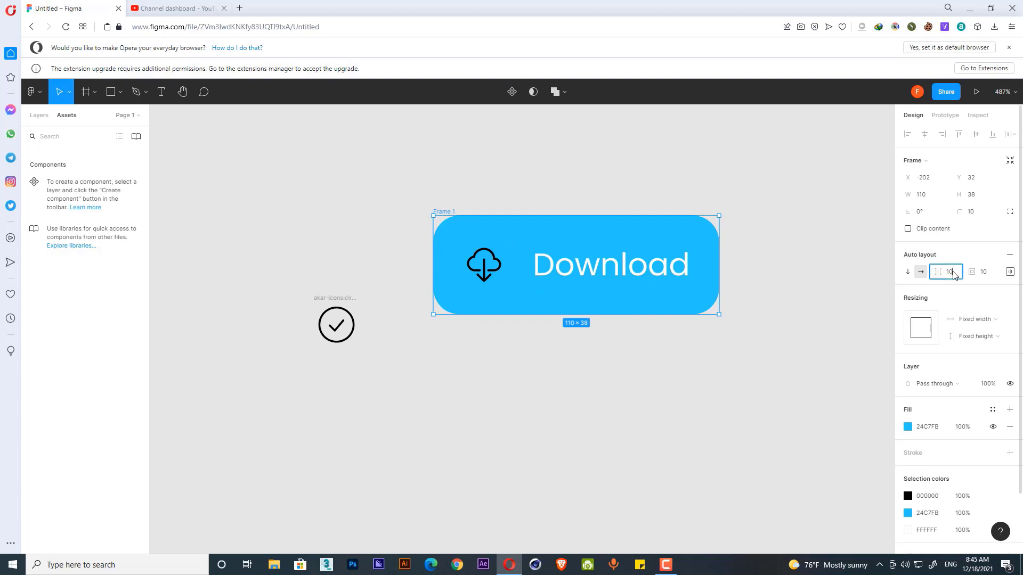
left_click(954, 275)
type("6")
key("Return")
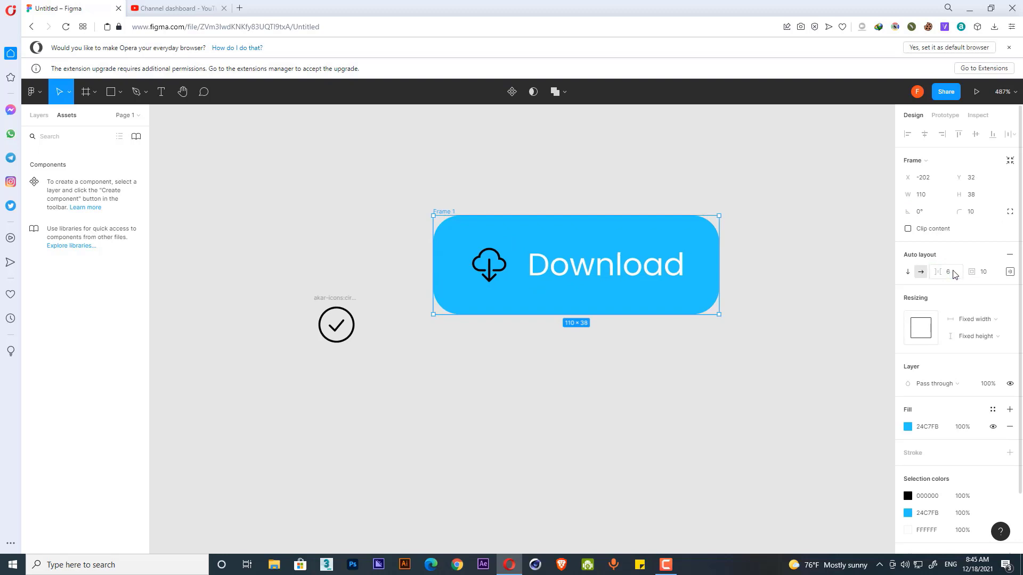
left_click(479, 167)
- Recolour the cloud-download icon inside the button to white (FFFFFF)
left_click(487, 265)
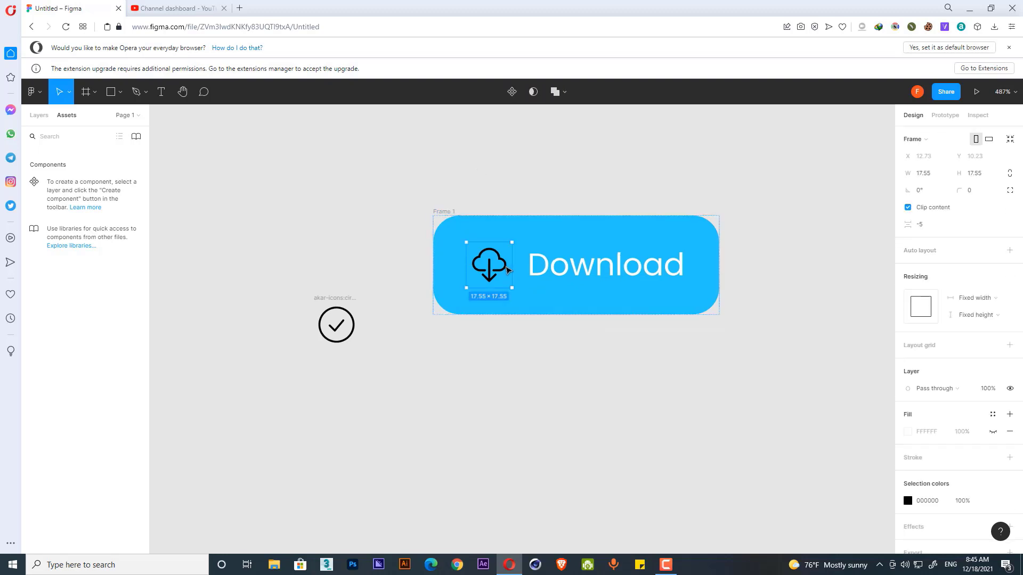
left_click(908, 501)
left_click_drag(844, 382, 739, 264)
left_click(637, 189)
- Change the Download text to a Poppins weight lighter than Regular
left_click(555, 275)
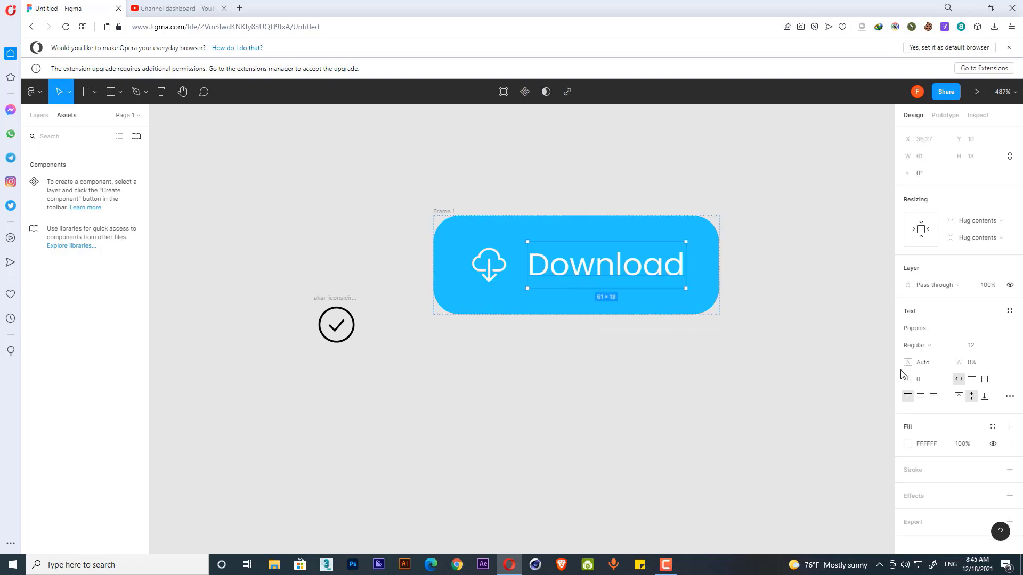
left_click(919, 346)
left_click(772, 288)
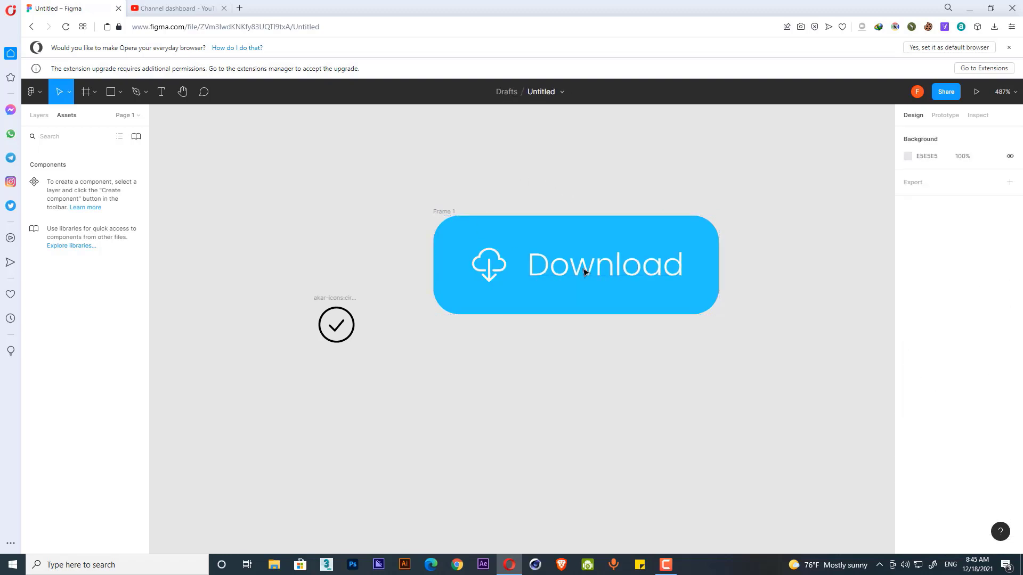
left_click(446, 212)
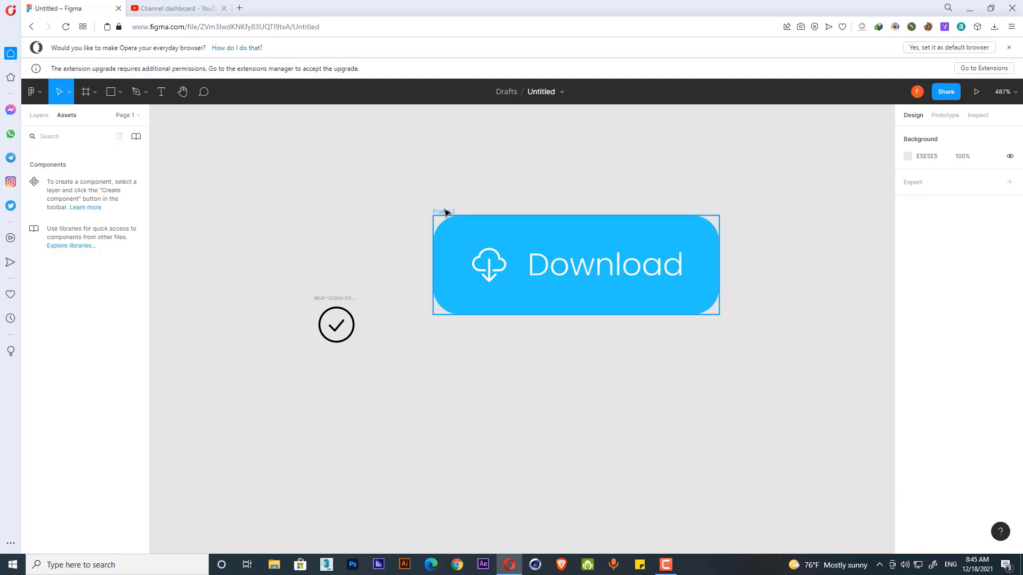
left_click(576, 362)
left_click_drag(611, 342, 574, 352)
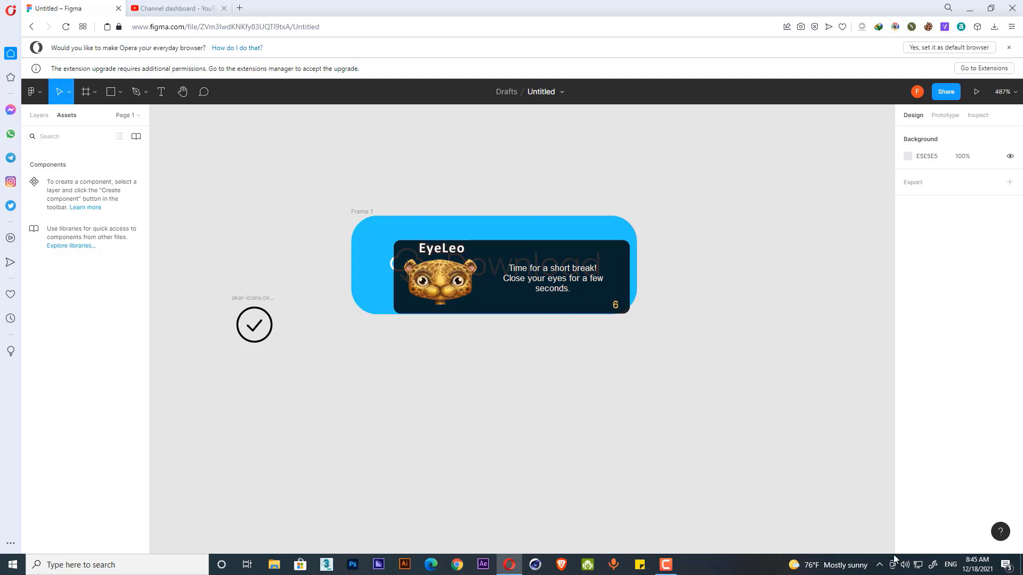
- Quit the EyeLeo break reminder running in the background
left_click(880, 565)
right_click(925, 525)
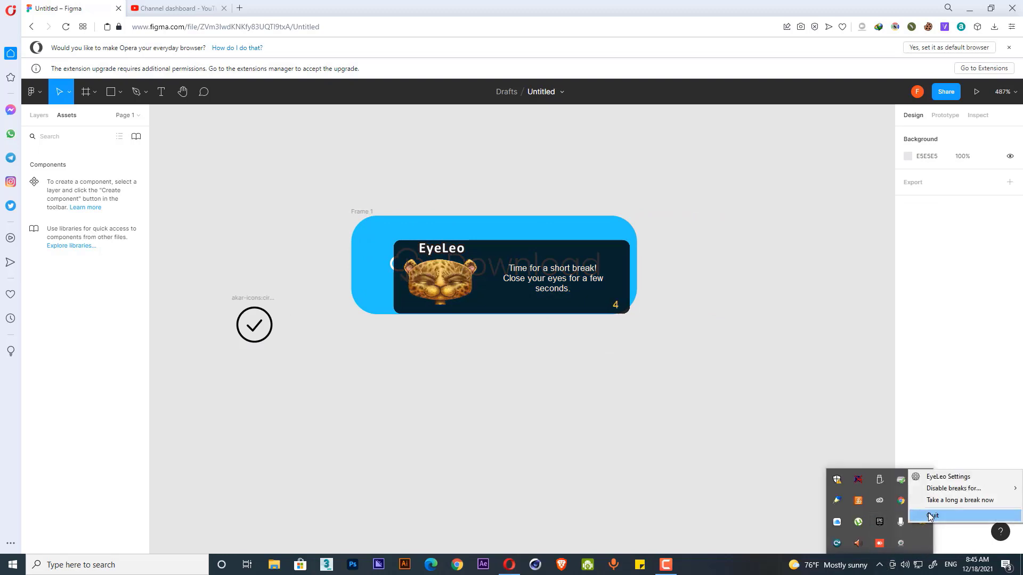
left_click(930, 515)
- Widen the Download button evenly on both sides to a width of 116
left_click(373, 213)
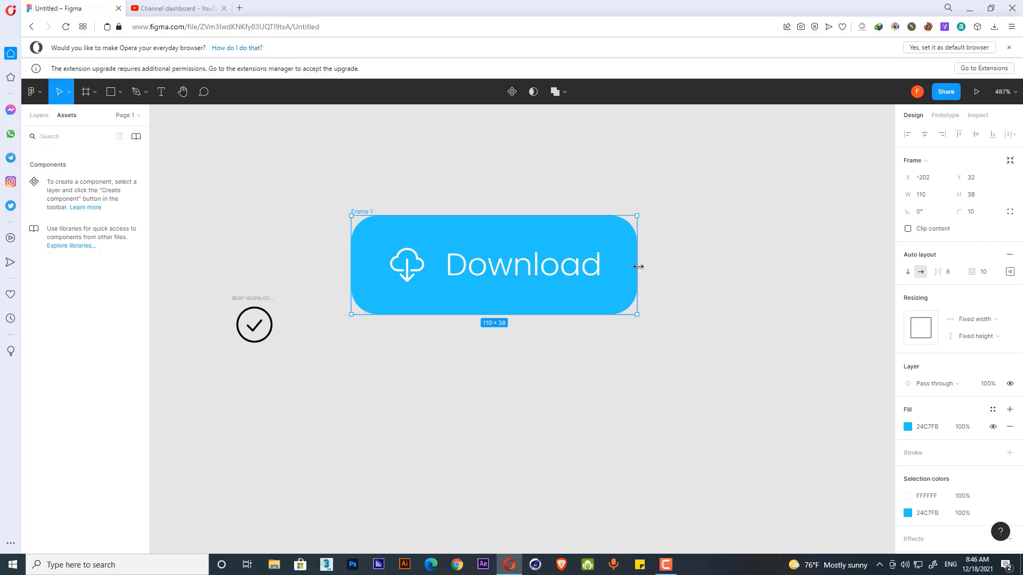
left_click_drag(638, 266, 644, 267)
left_click(406, 181)
- Duplicate the Download button directly below the original, keeping both aligned
left_click_drag(389, 185, 385, 302)
left_click(377, 181)
left_click(712, 365)
scroll(689, 315, "down", 2)
- Add a drop shadow effect to the duplicated Download button
left_click(382, 256)
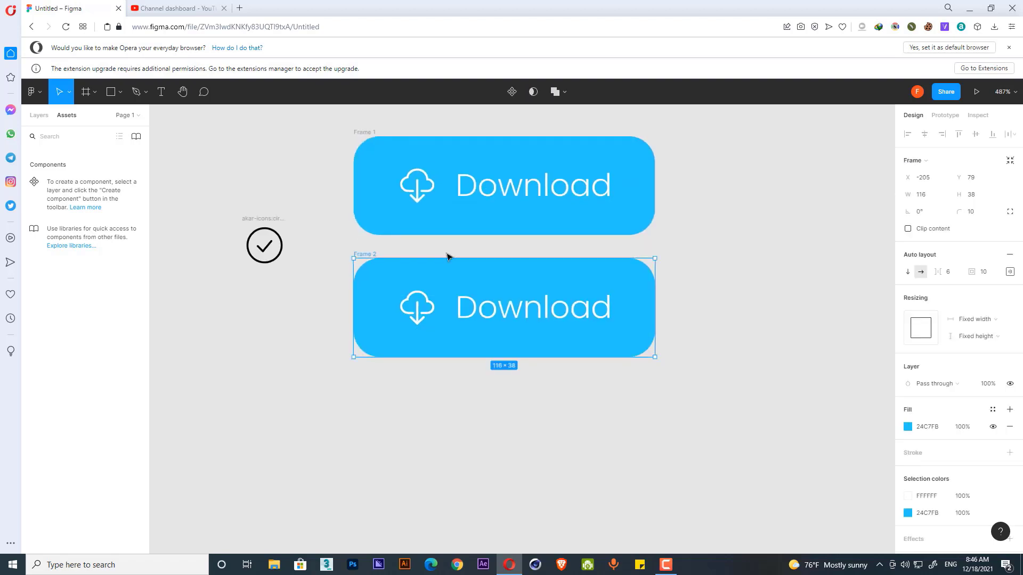
scroll(985, 506, "down", 1)
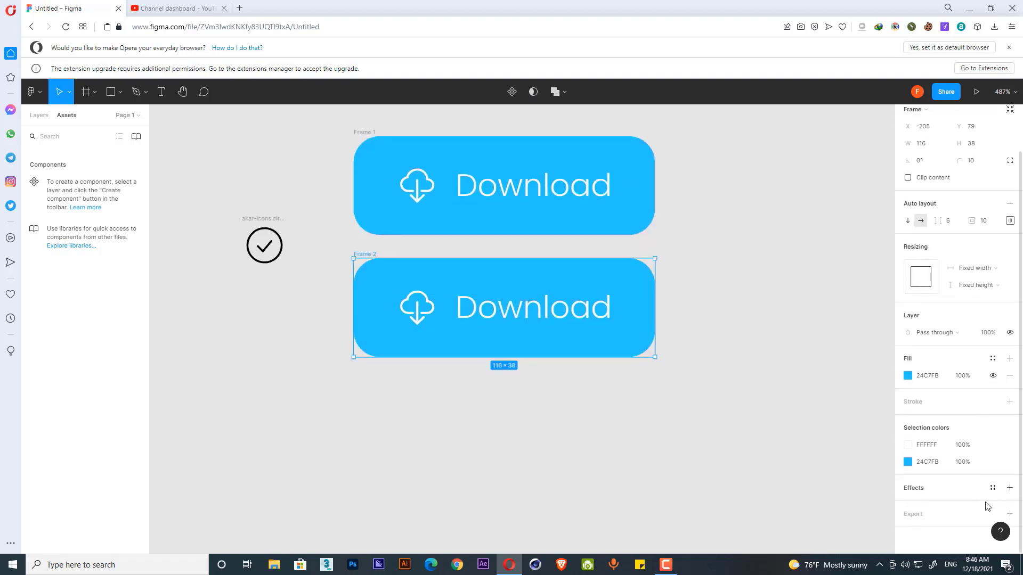
left_click(1010, 488)
left_click(954, 506)
left_click(954, 506)
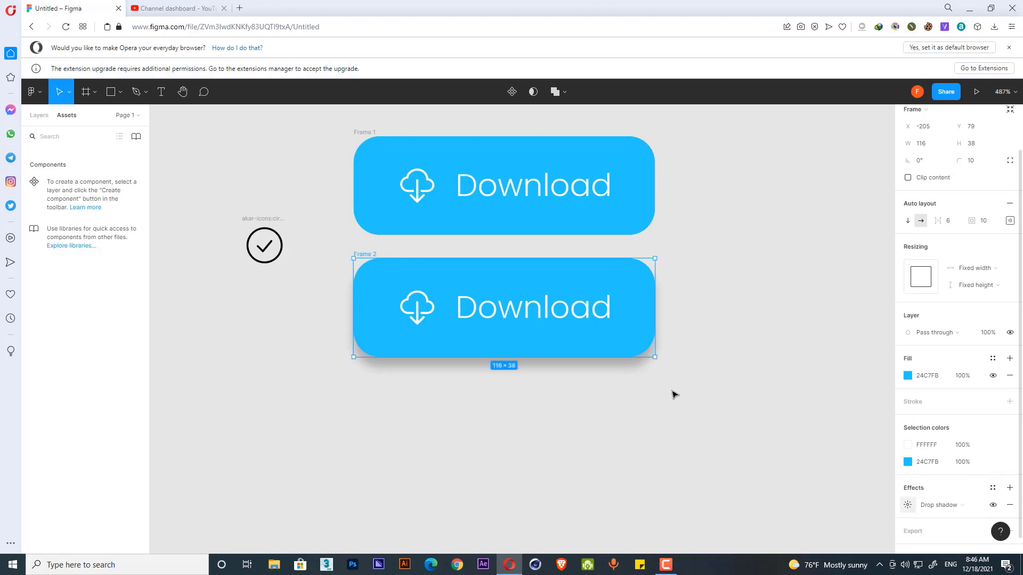
left_click(684, 414)
- Set the second button's drop shadow to blur 10, Y offset 5 and opacity 30%
left_click(372, 256)
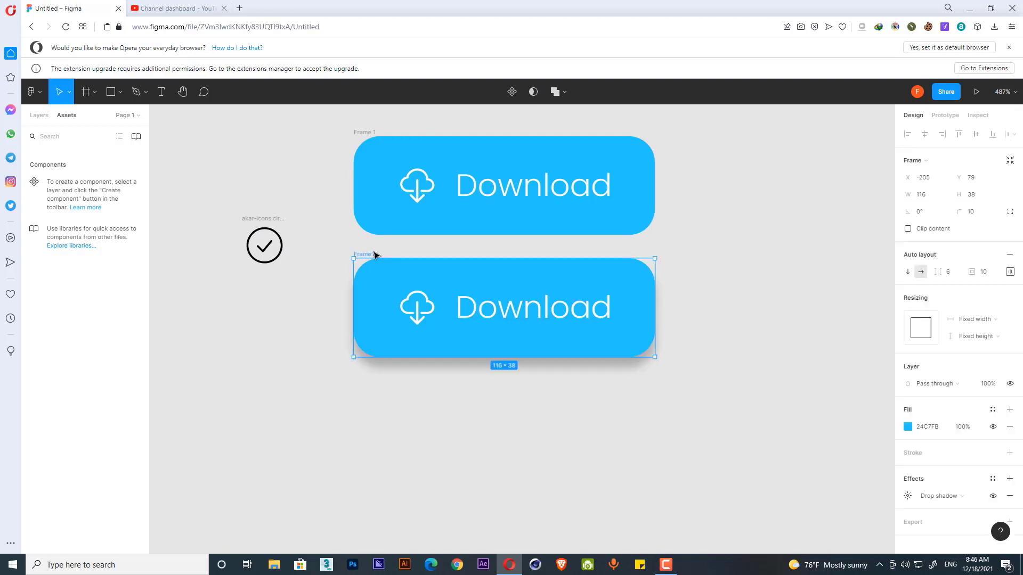
scroll(938, 513, "down", 1)
scroll(938, 513, "down", 1)
left_click(908, 488)
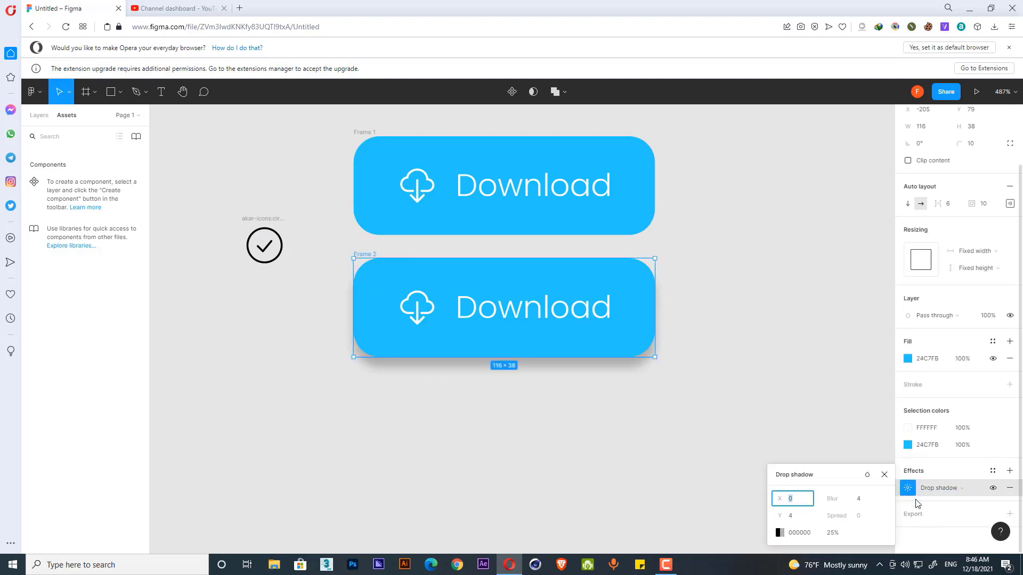
left_click(869, 503)
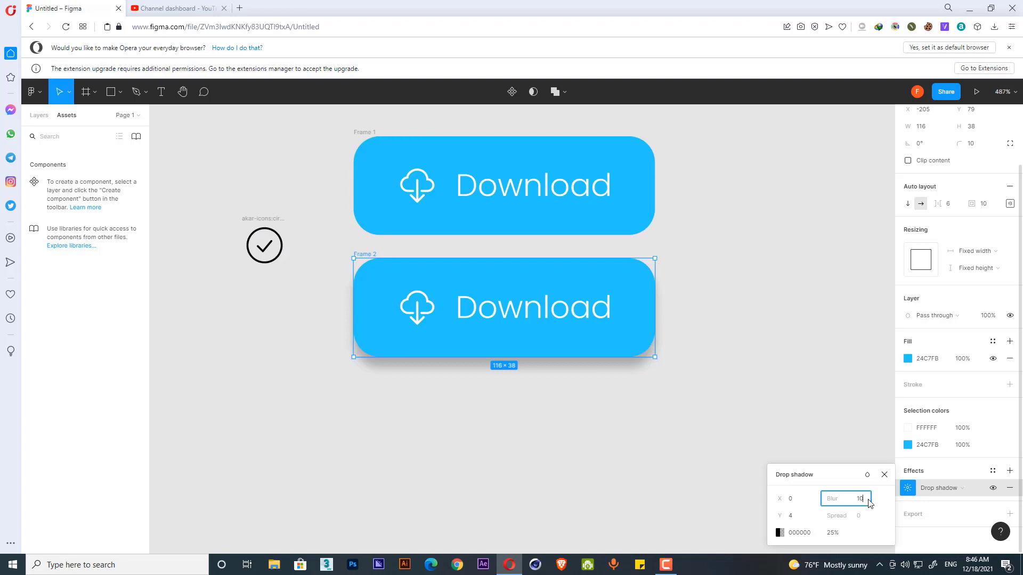
type("10")
key("Return")
left_click(802, 520)
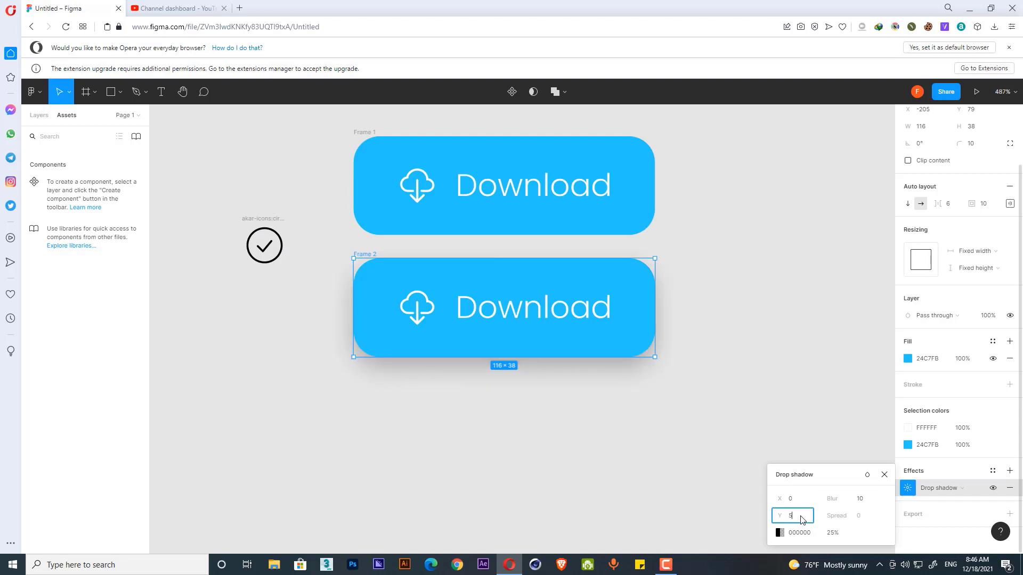
type("5")
key("Return")
left_click(829, 533)
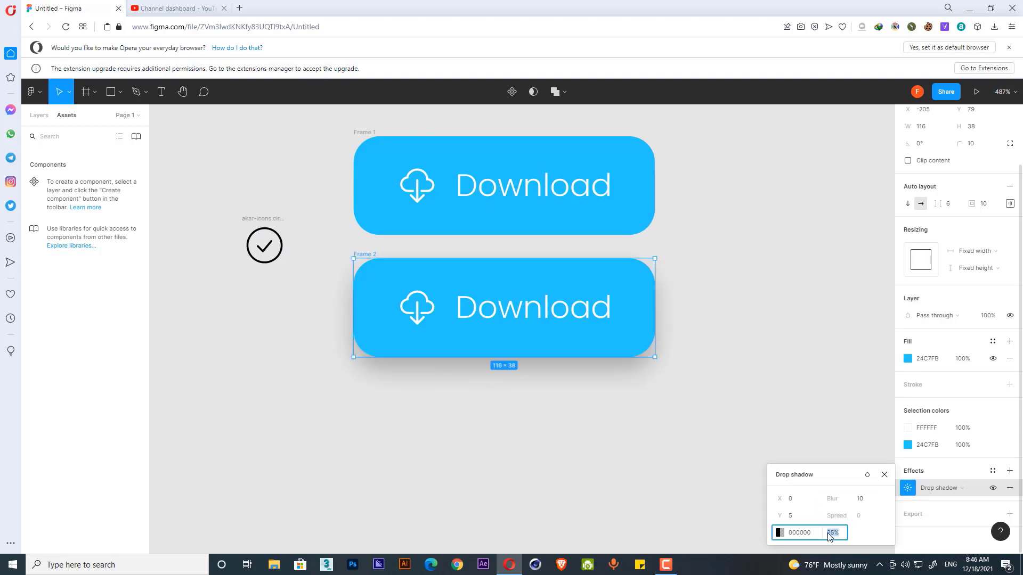
type("30")
key("Return")
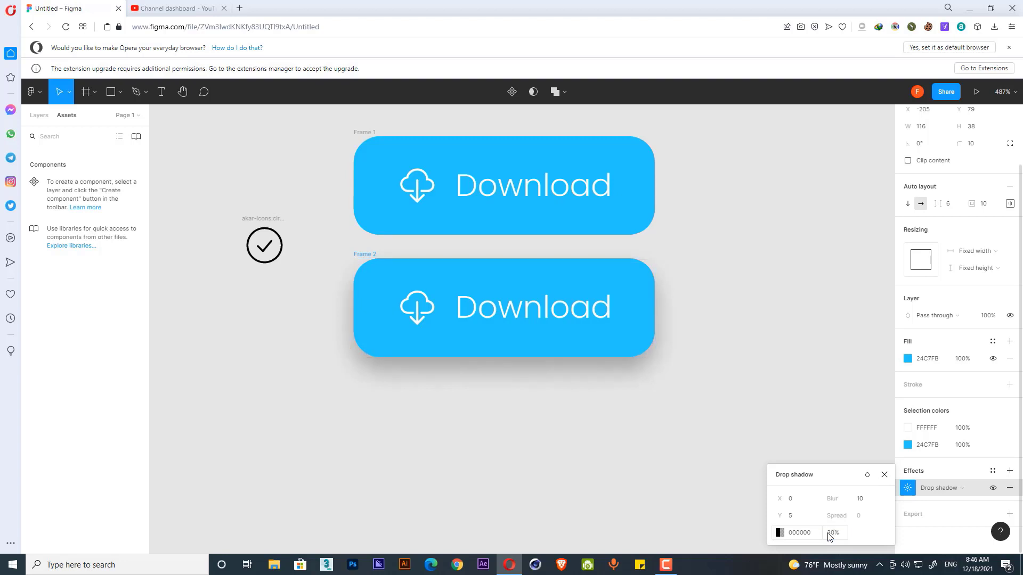
- Recolour the second button's drop shadow to dark blue 026382 at 30% opacity, starting from the button's sampled blue
left_click(780, 533)
left_click_drag(646, 384, 640, 348)
left_click(654, 434)
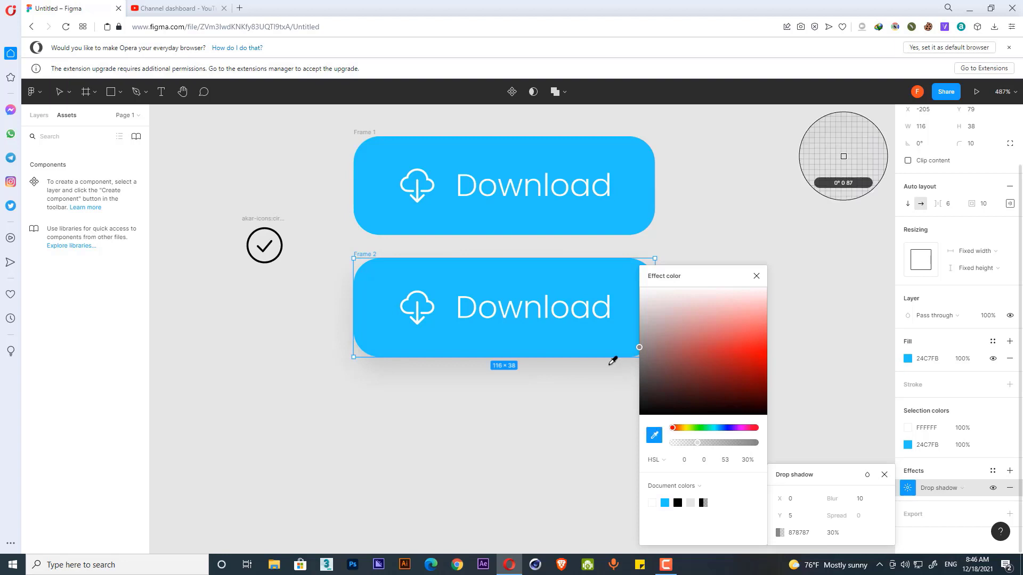
left_click(599, 342)
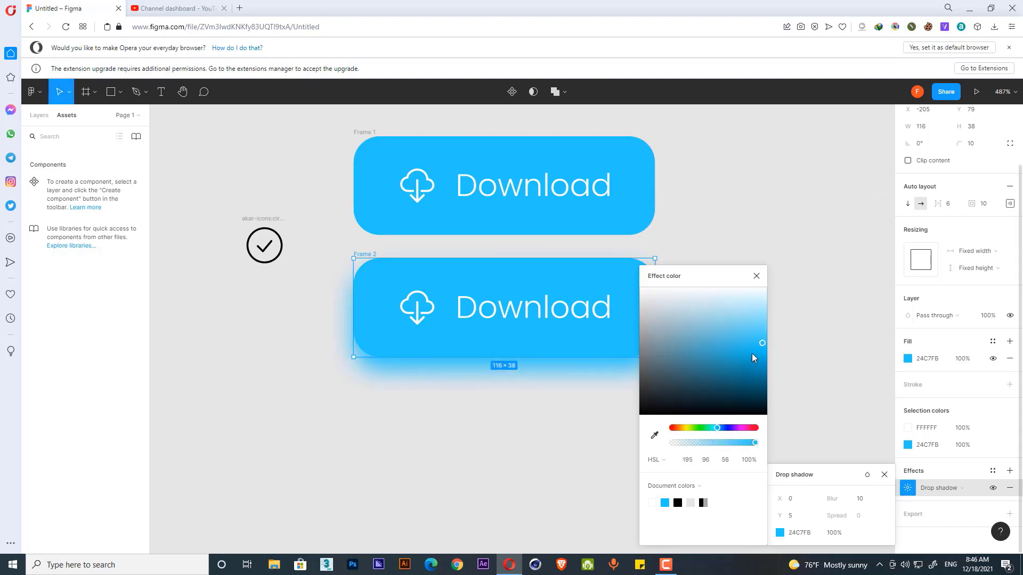
left_click_drag(760, 343, 765, 390)
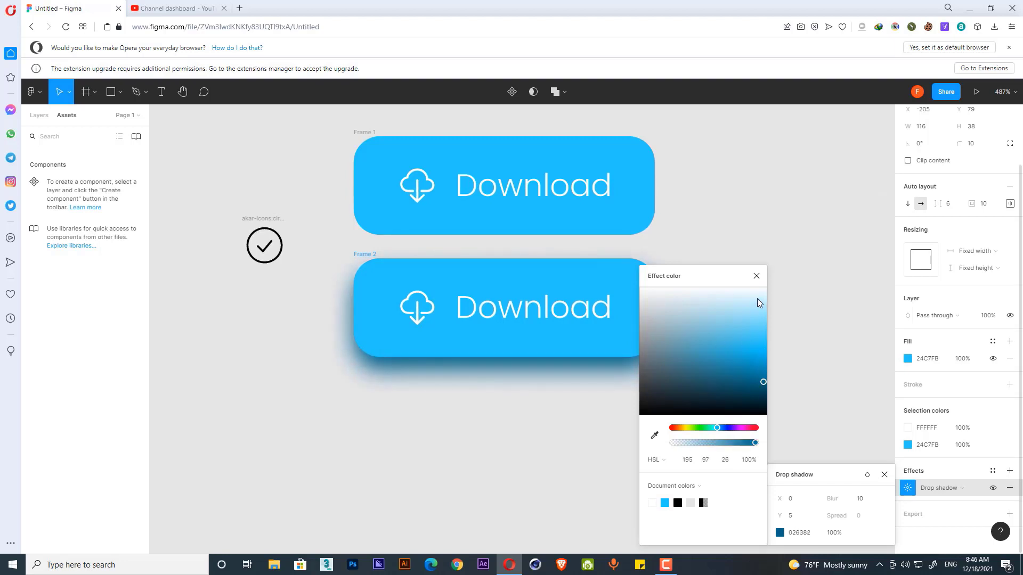
left_click(778, 327)
left_click(836, 533)
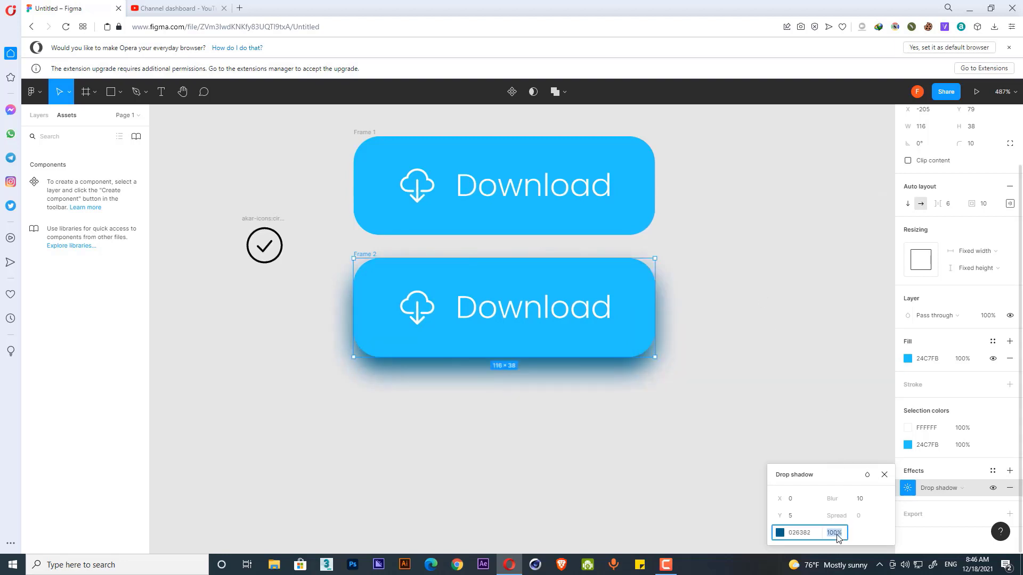
key("Return")
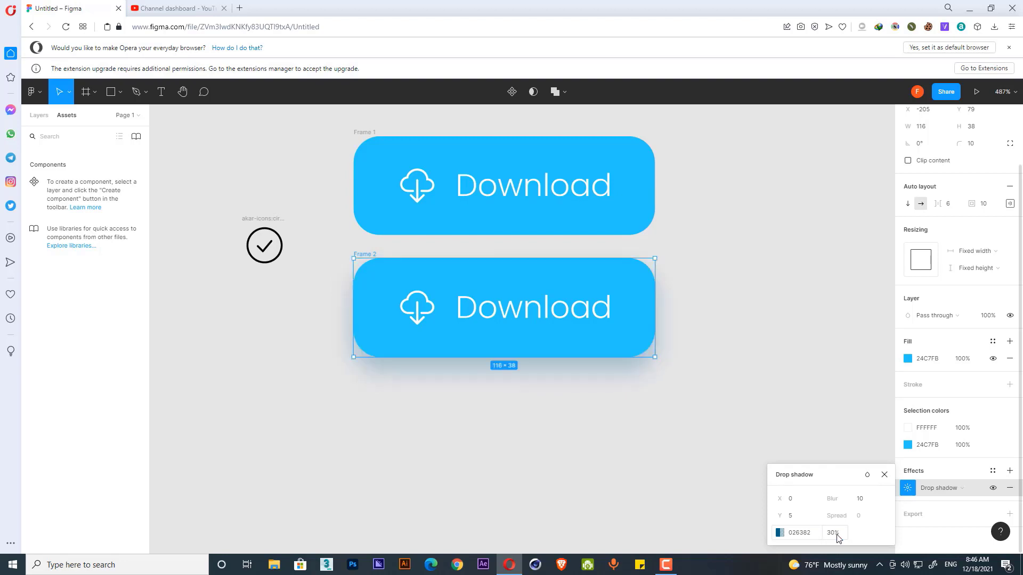
left_click(746, 411)
- Duplicate the shadowed second button directly below itself as a third button
mouse_move(704, 392)
left_mouse_down()
mouse_move(733, 363)
mouse_move(711, 385)
left_mouse_up()
scroll(734, 365, "down", 1)
left_click_drag(592, 417, 708, 402)
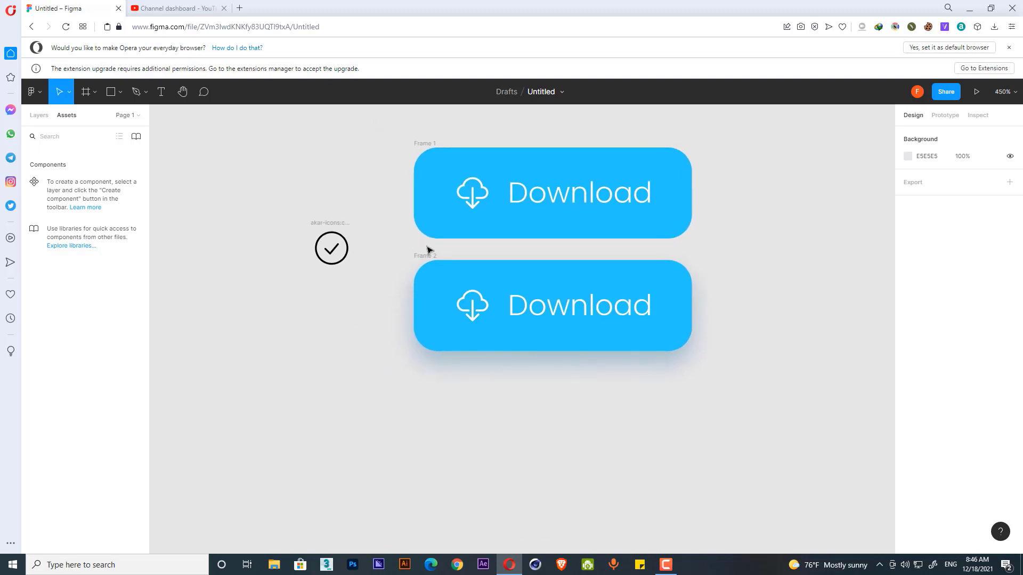
scroll(429, 250, "down", 1)
left_click(421, 228)
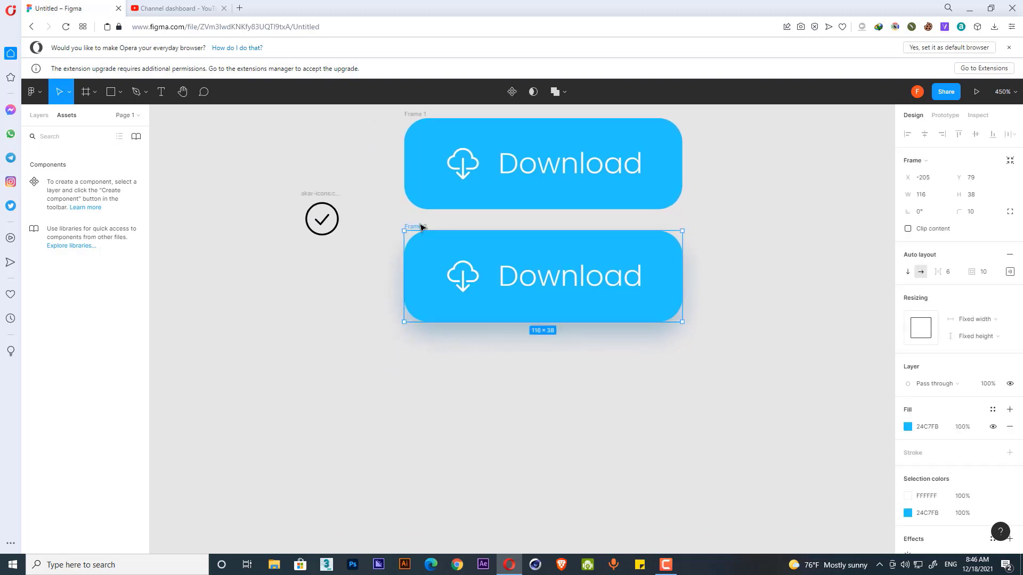
left_click_drag(420, 228, 431, 346)
left_click(715, 384)
- Remove auto layout from the third button and delete its cloud download icon
left_click(425, 345)
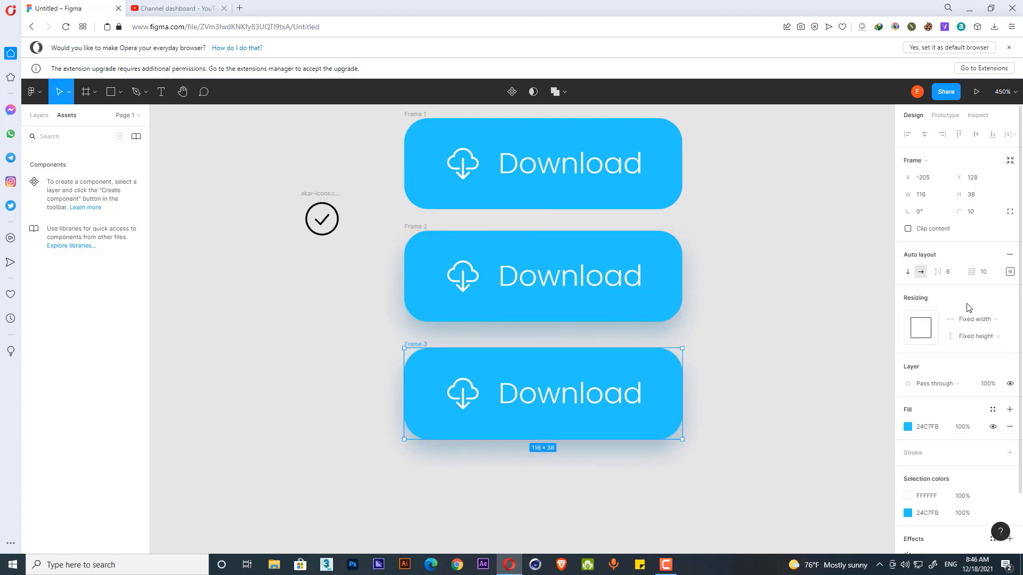
left_click(1010, 256)
left_click(750, 385)
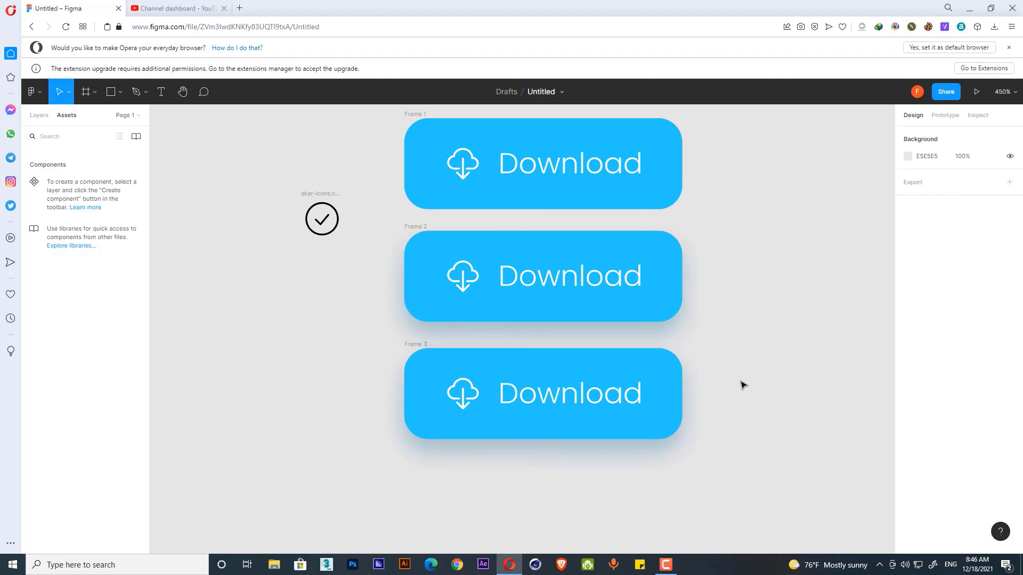
left_click_drag(735, 384, 734, 347)
left_click(413, 315)
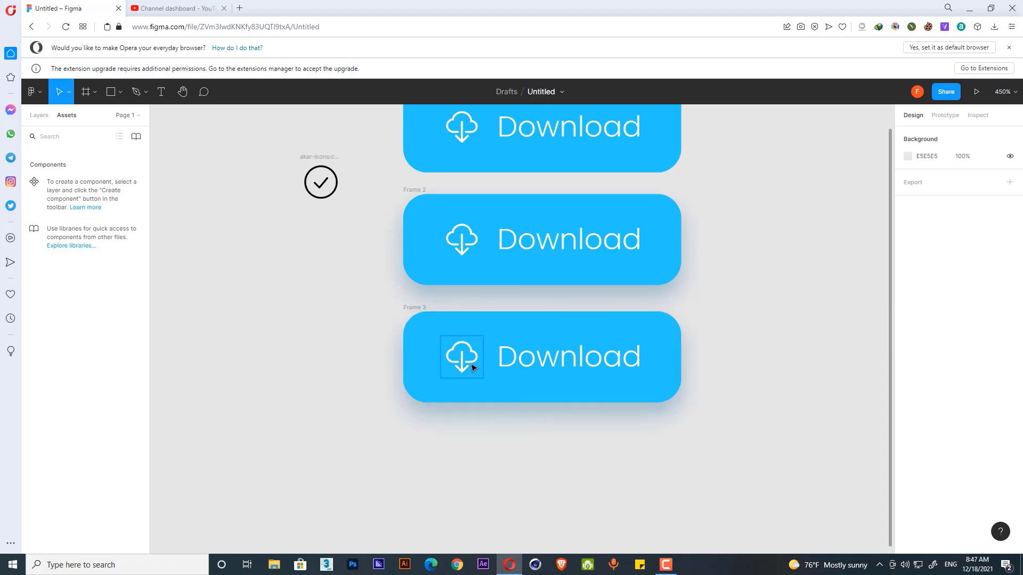
left_click(473, 368)
key("Delete")
- Change the third button's label to "Downloading" and centre it horizontally in the button
left_click(571, 358)
left_click_drag(571, 359, 546, 364)
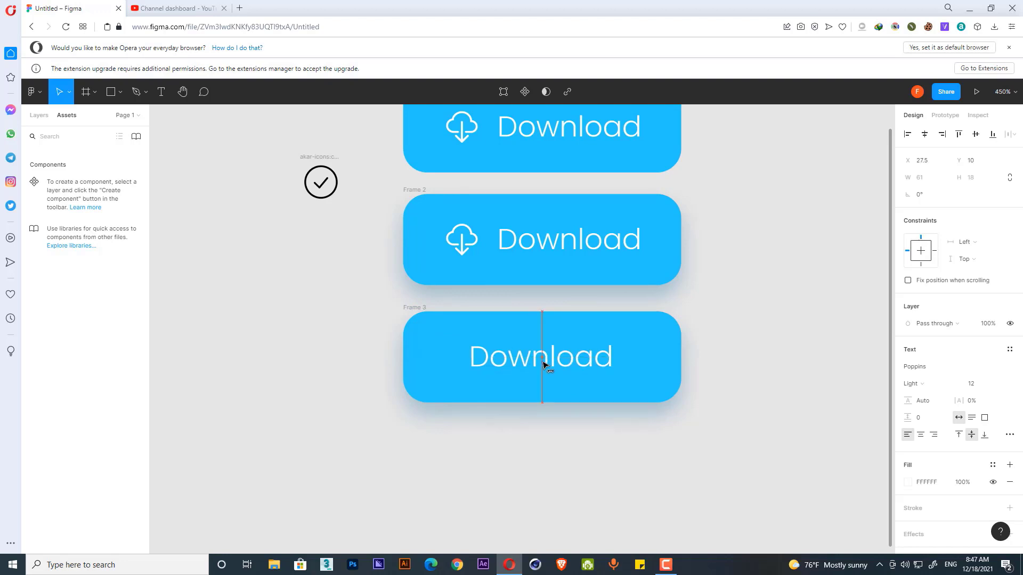
double_click(545, 364)
type("Downl")
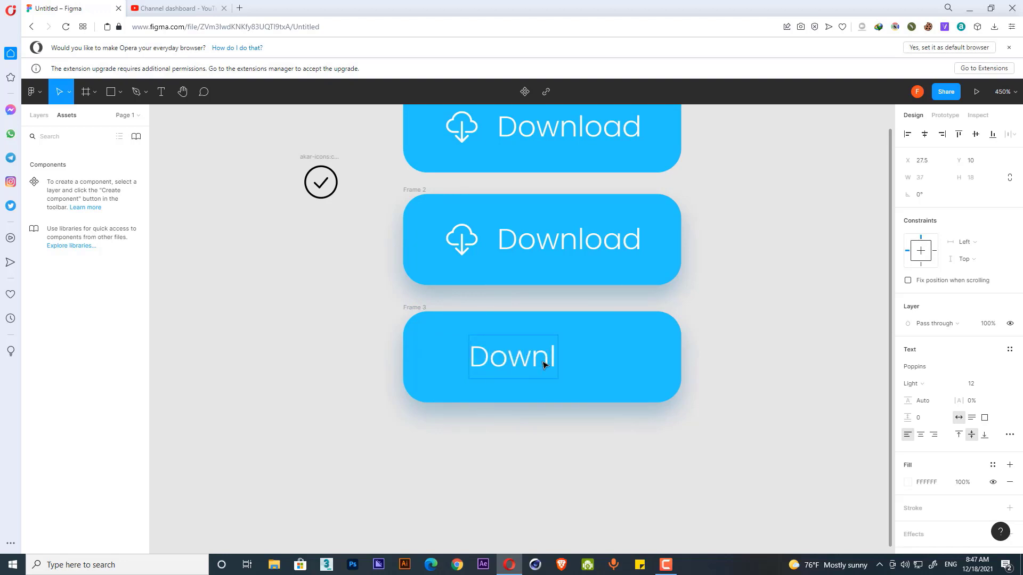
type("oading")
key("Escape")
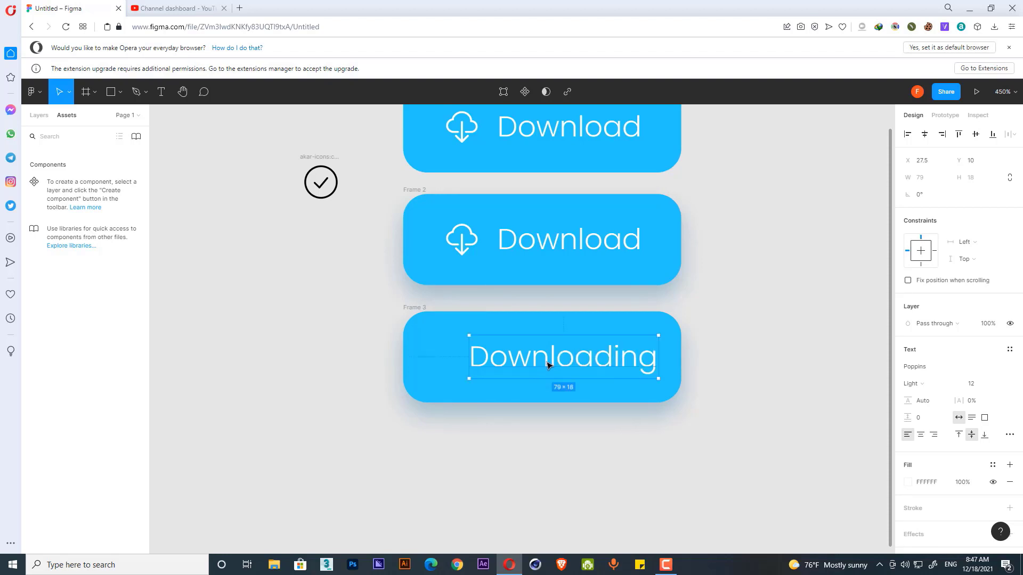
left_click_drag(544, 365, 523, 364)
- Append "..." to the Downloading label and shift it to re-centre it in the button
double_click(615, 365)
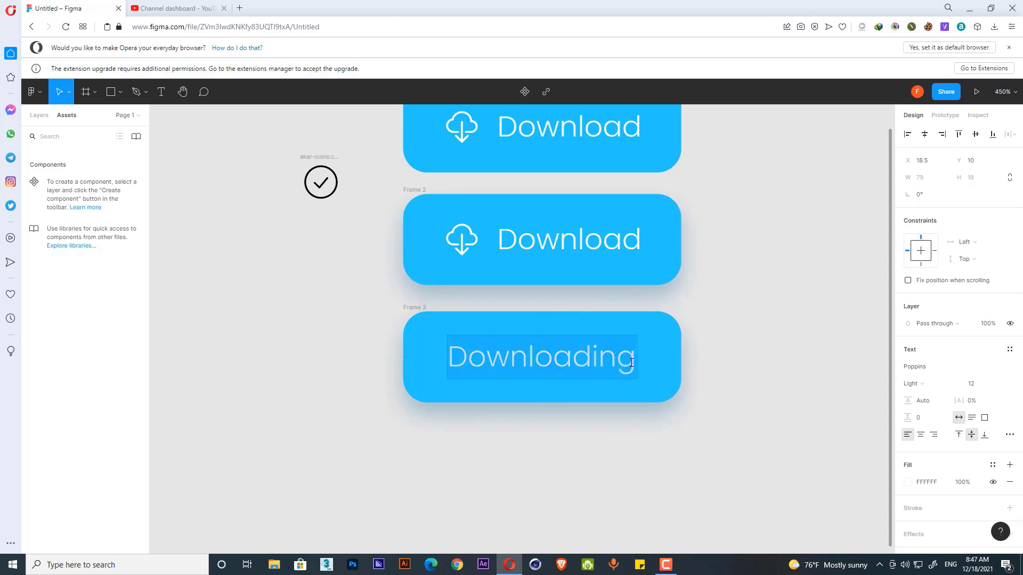
left_click(634, 363)
type("...")
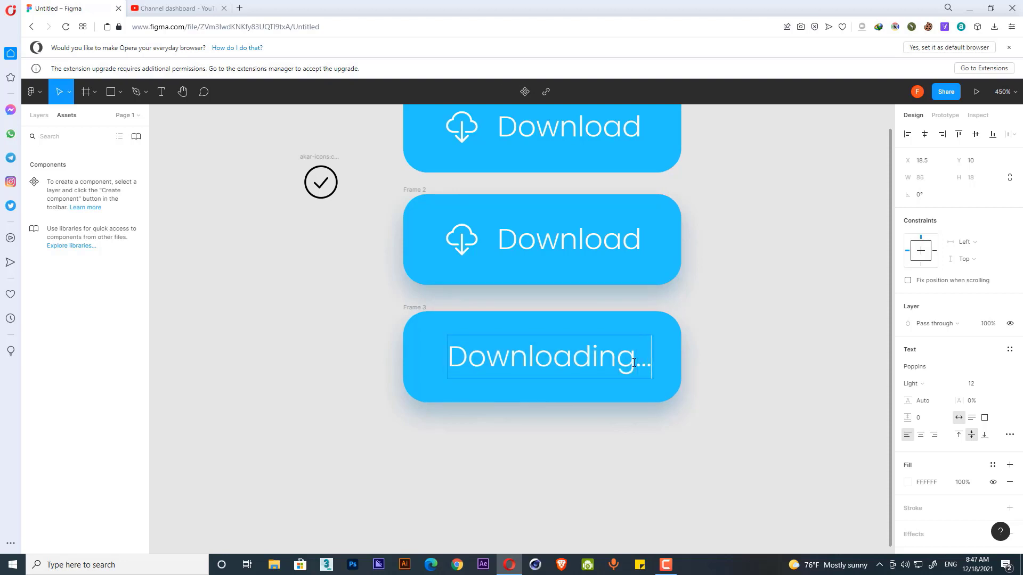
key("Escape")
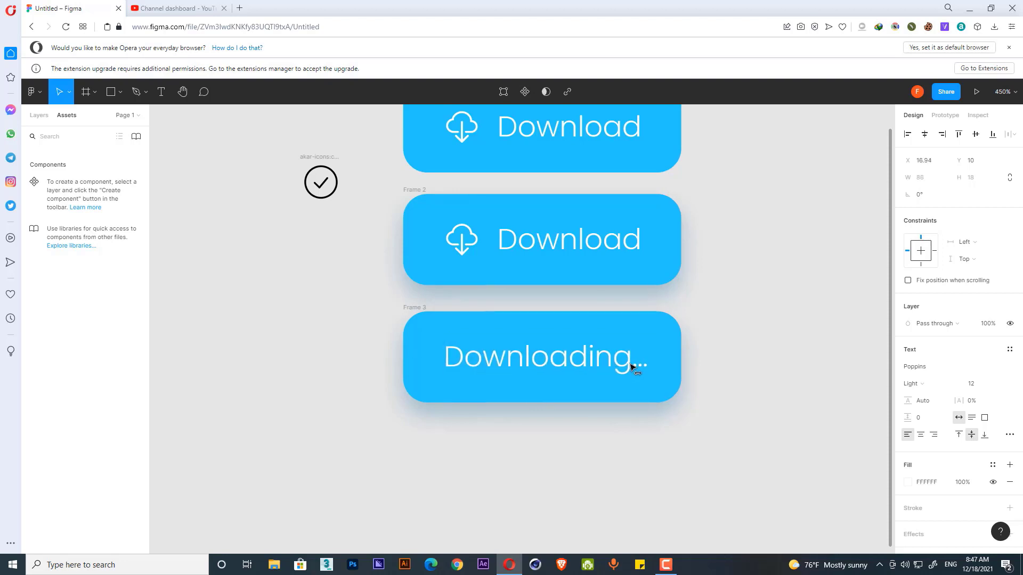
left_click(376, 355)
- Remove the drop shadow effect from the third button
left_click(419, 307)
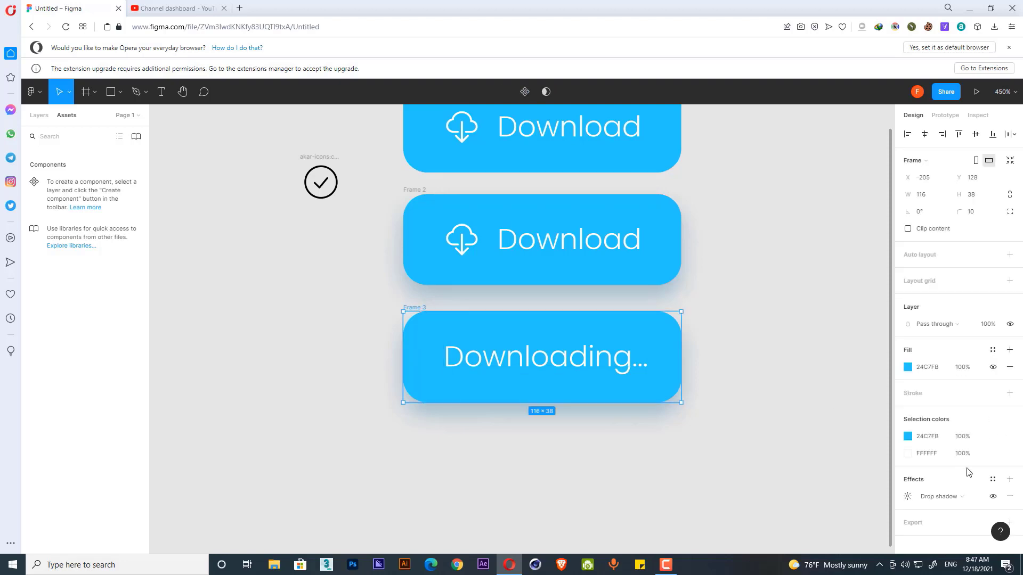
scroll(970, 471, "down", 1)
left_click(1010, 490)
left_click(666, 460)
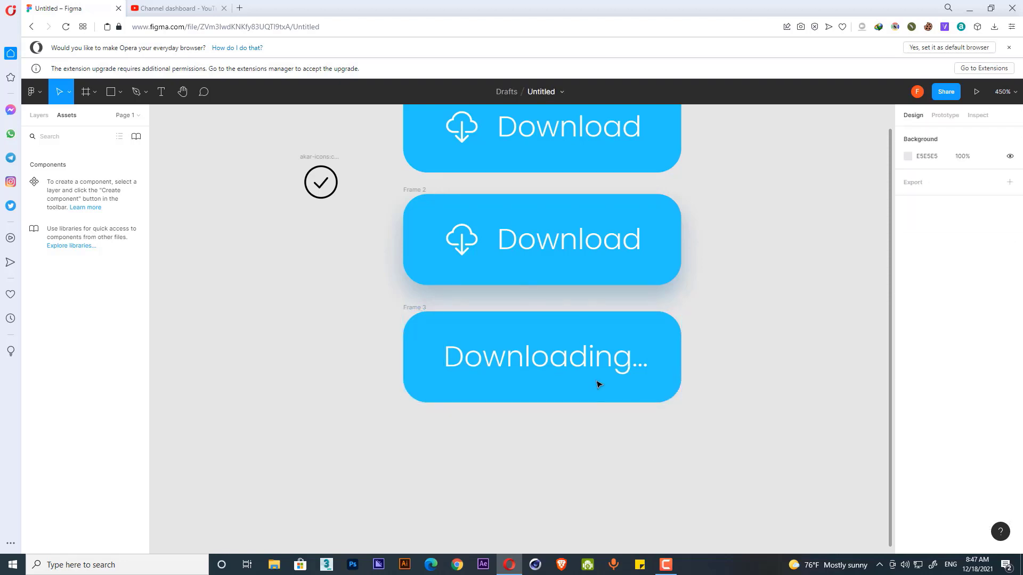
- Darken the Downloading button's fill to 05B2E9
left_click(590, 371)
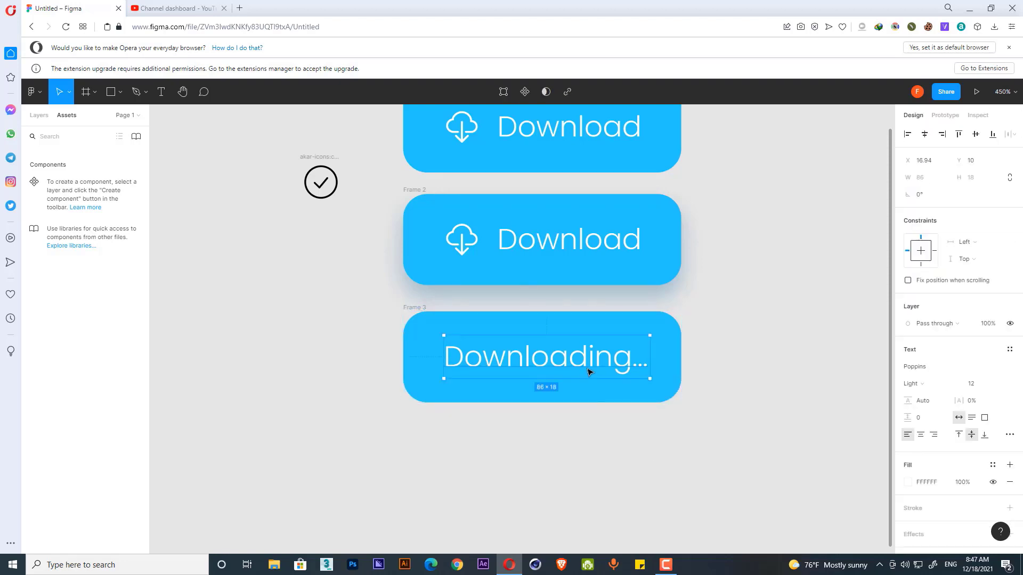
left_click(459, 317)
left_click(412, 313)
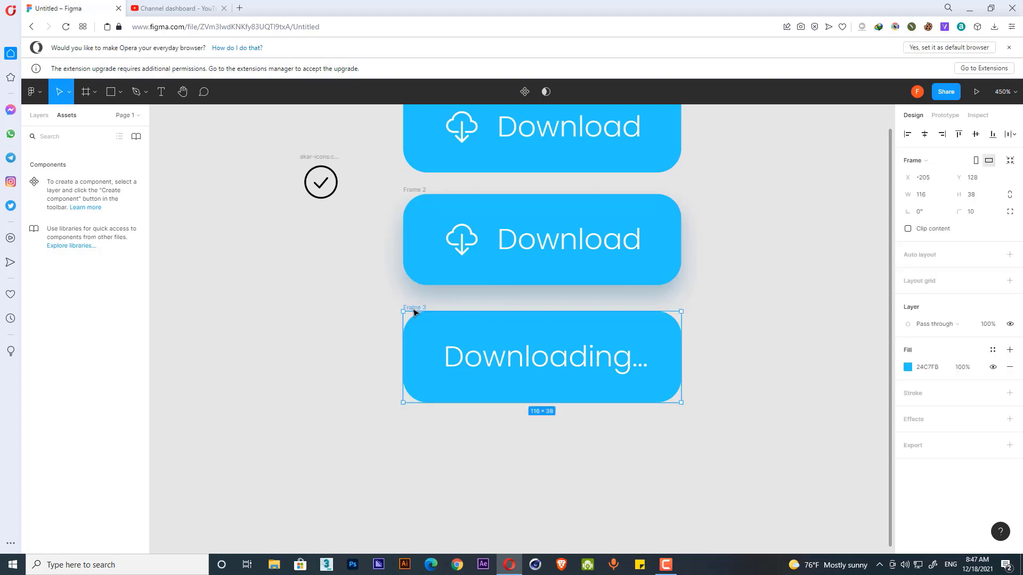
left_click(908, 367)
left_click_drag(891, 345, 890, 359)
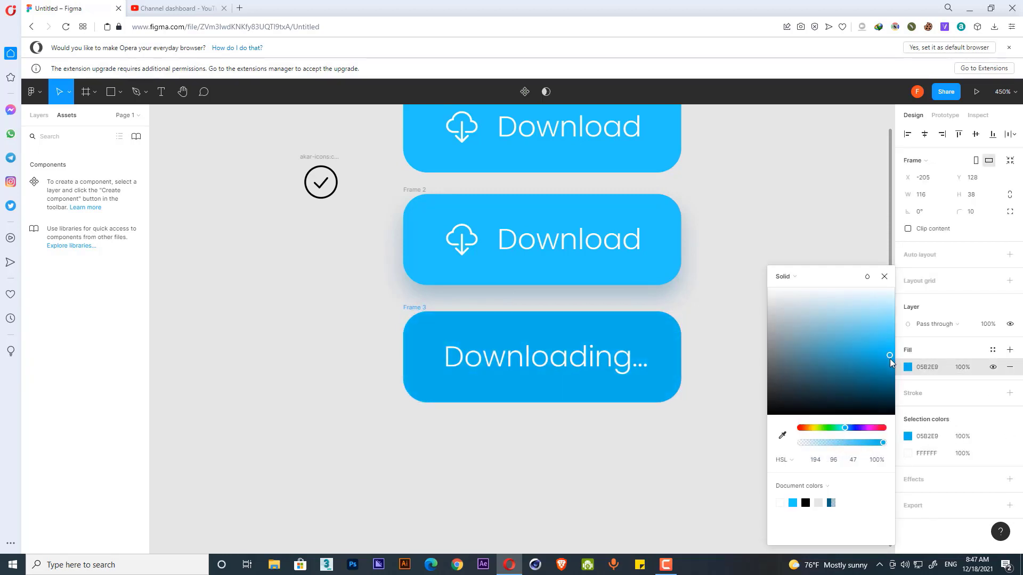
left_click(885, 277)
left_click(525, 451)
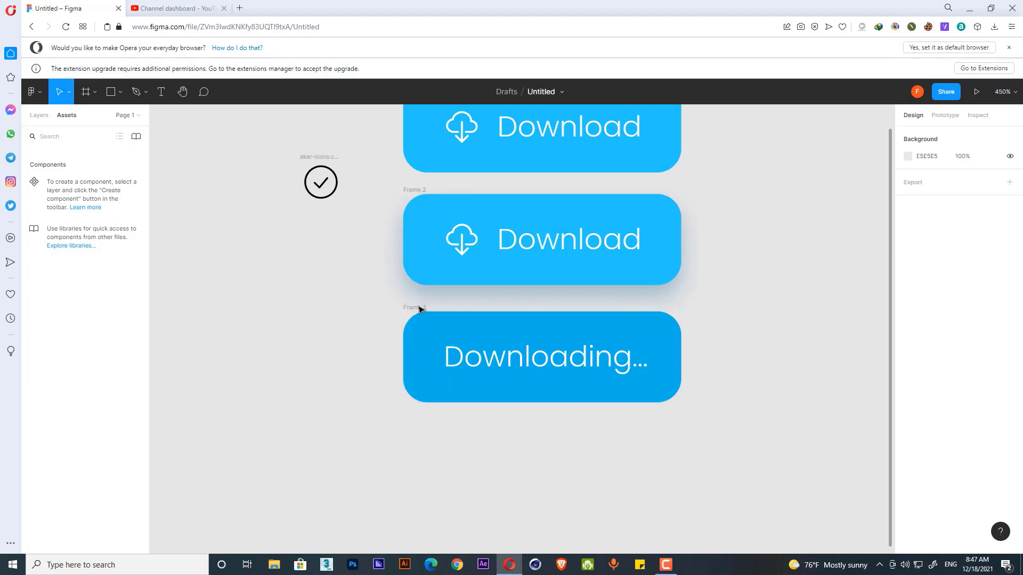
- Draw a thin progress bar rectangle about 36 × 2.7 along the Downloading button's bottom edge, overhanging its left side
left_click(122, 92)
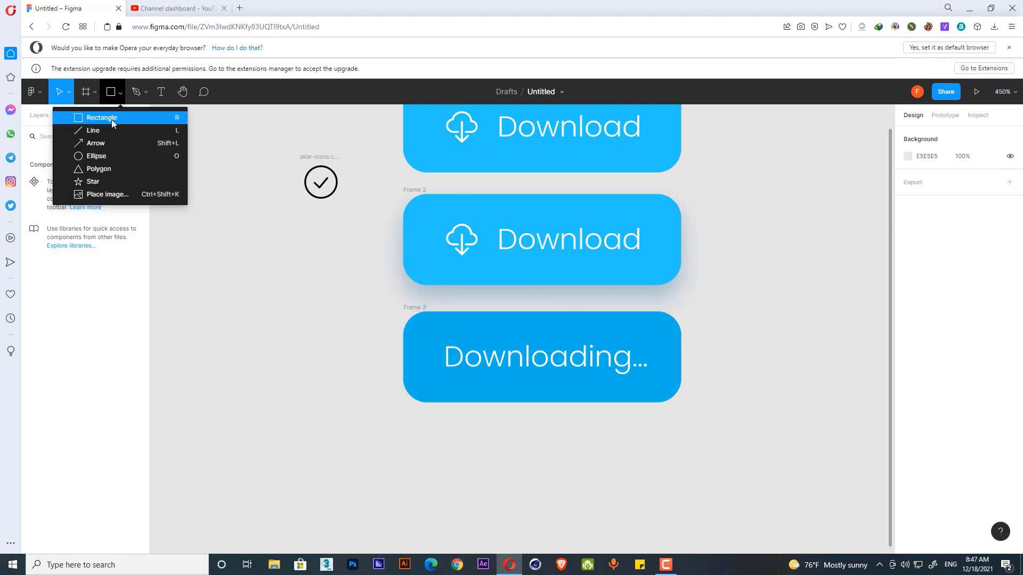
left_click(111, 118)
mouse_move(396, 427)
left_mouse_down()
mouse_move(483, 434)
mouse_move(446, 403)
left_mouse_up()
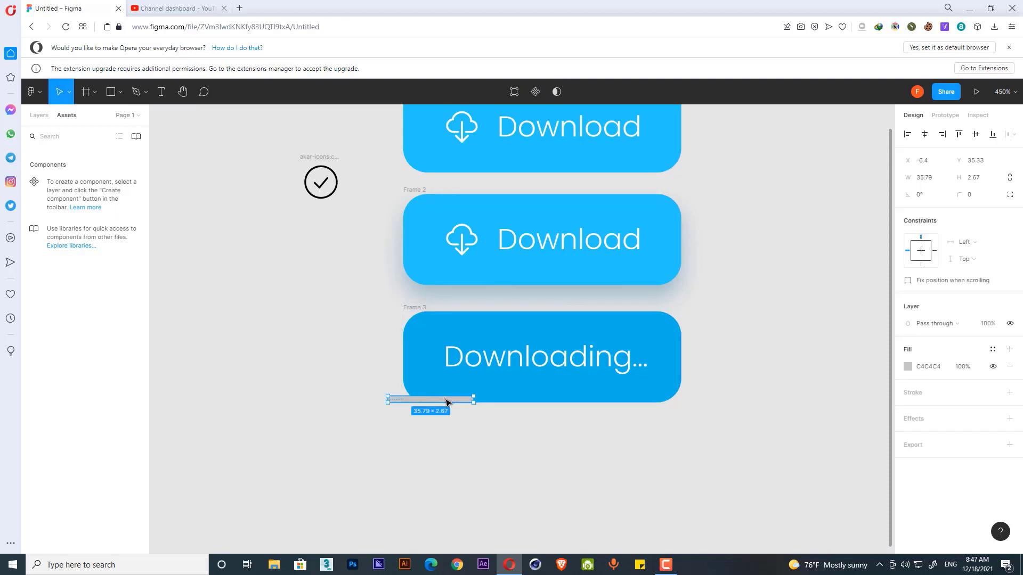
- Turn on Clip content for the Downloading button and move the progress bar horizontally to about X -0.95
left_click(412, 311)
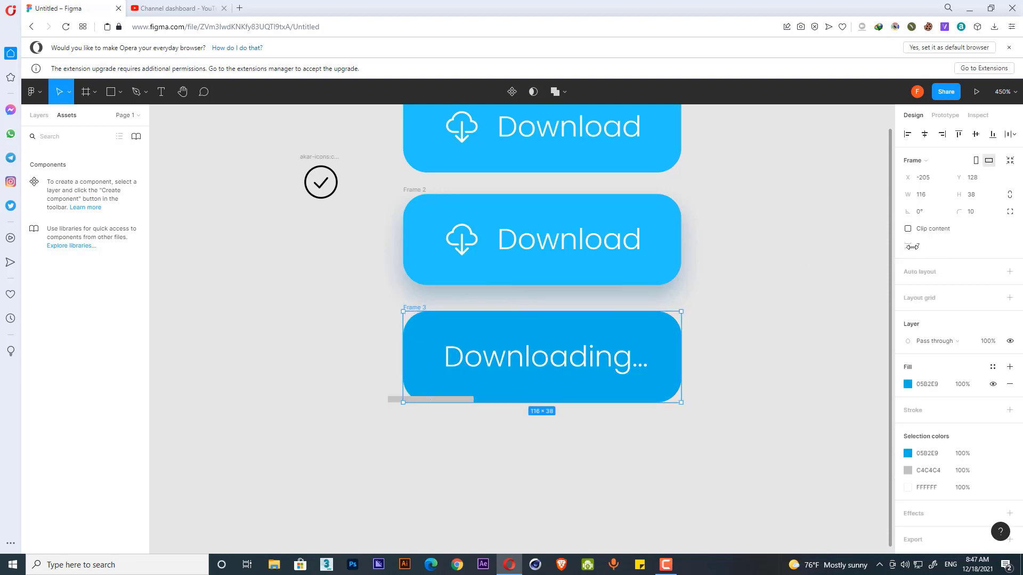
left_click(929, 231)
left_click(461, 400)
left_click_drag(460, 401, 471, 401)
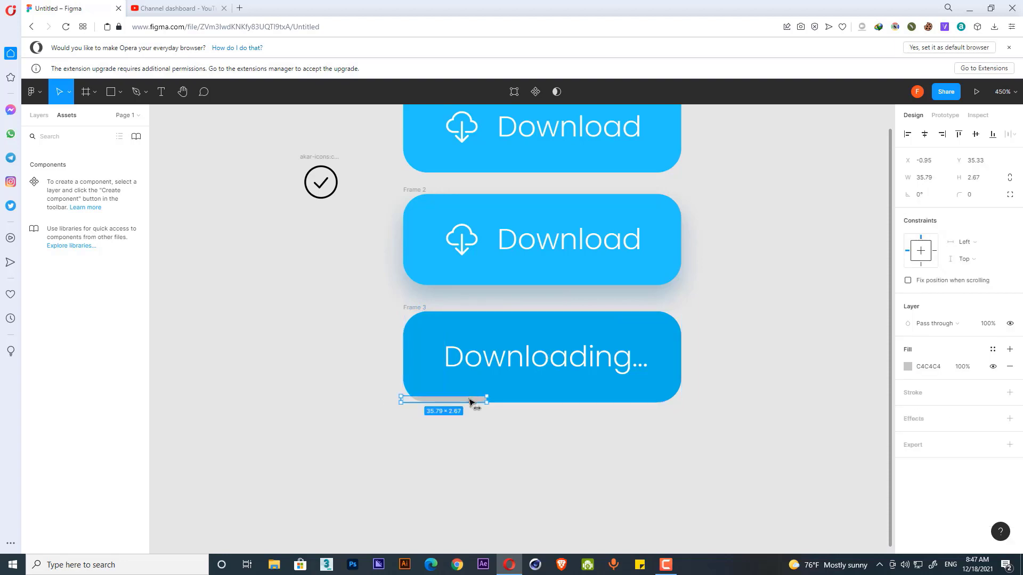
- Recolour the progress bar to light blue 94DFF7, starting from the Downloading button's sampled fill
key("i")
left_click(475, 384)
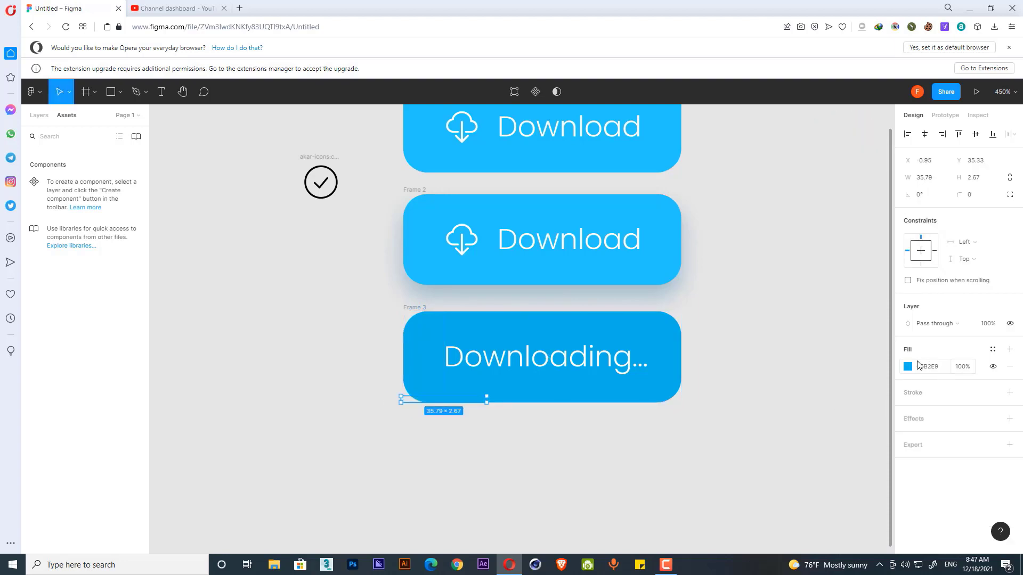
left_click(908, 367)
left_click_drag(891, 356, 878, 318)
left_click(884, 277)
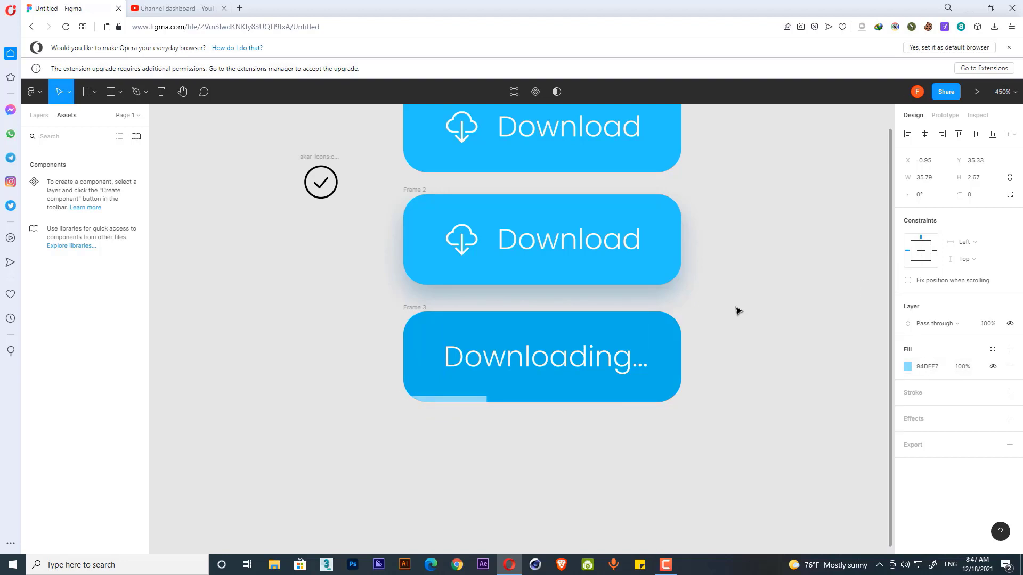
left_click(509, 436)
left_click_drag(512, 438, 504, 439)
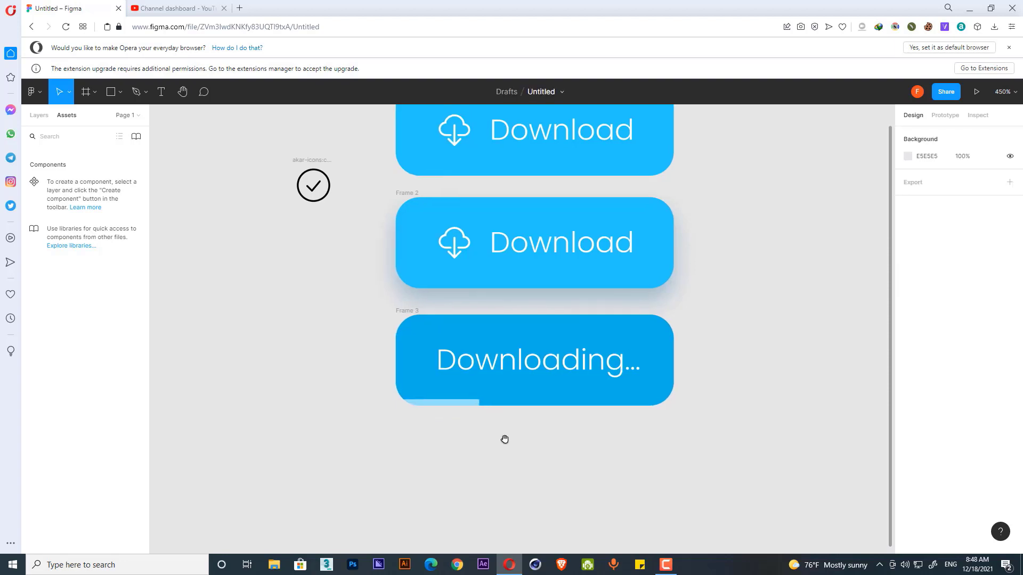
- Remove the auto layout from the shadowed Download button's frame
left_click(406, 311)
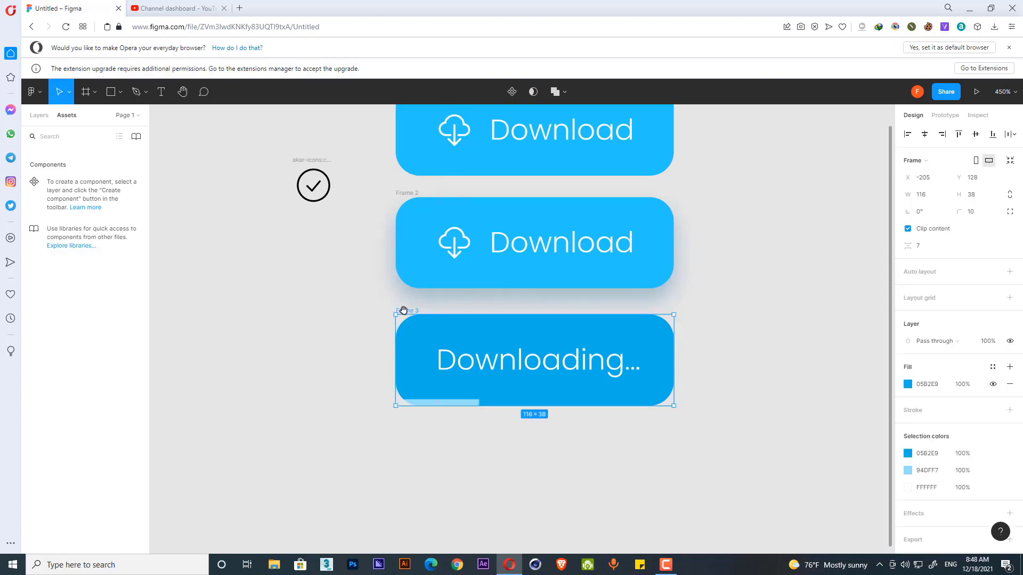
left_click_drag(403, 311, 400, 361)
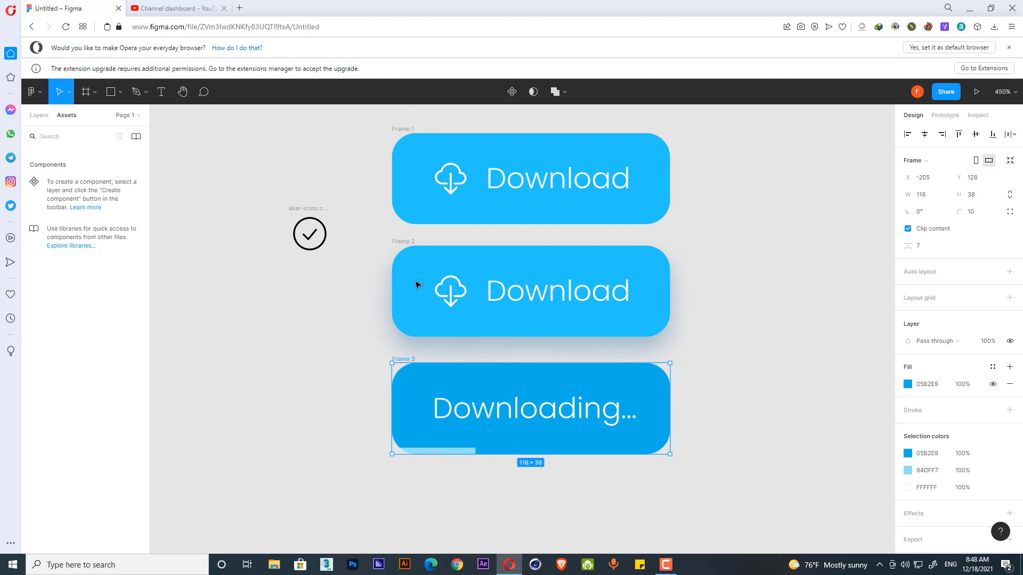
left_click(408, 244)
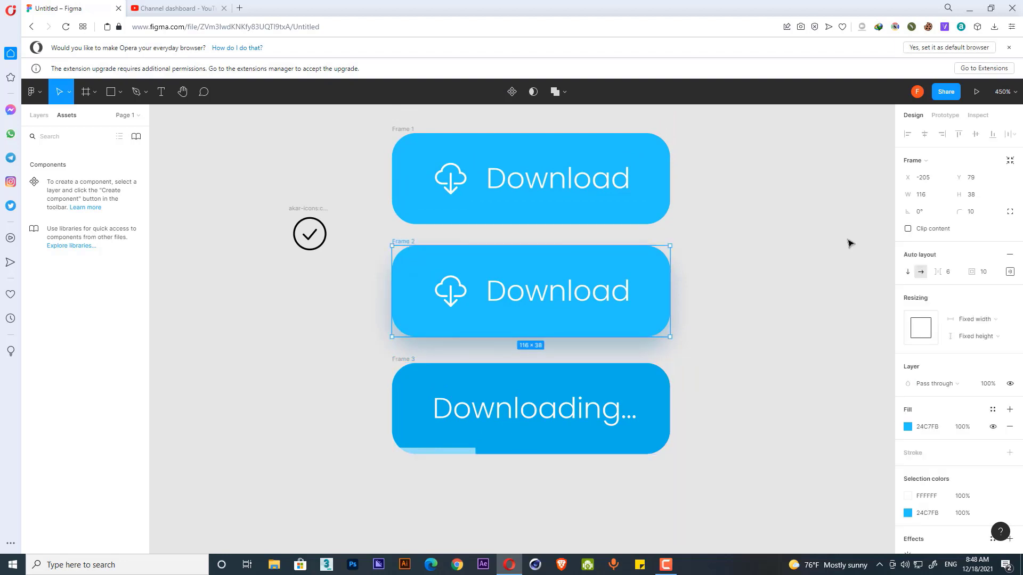
left_click(1010, 255)
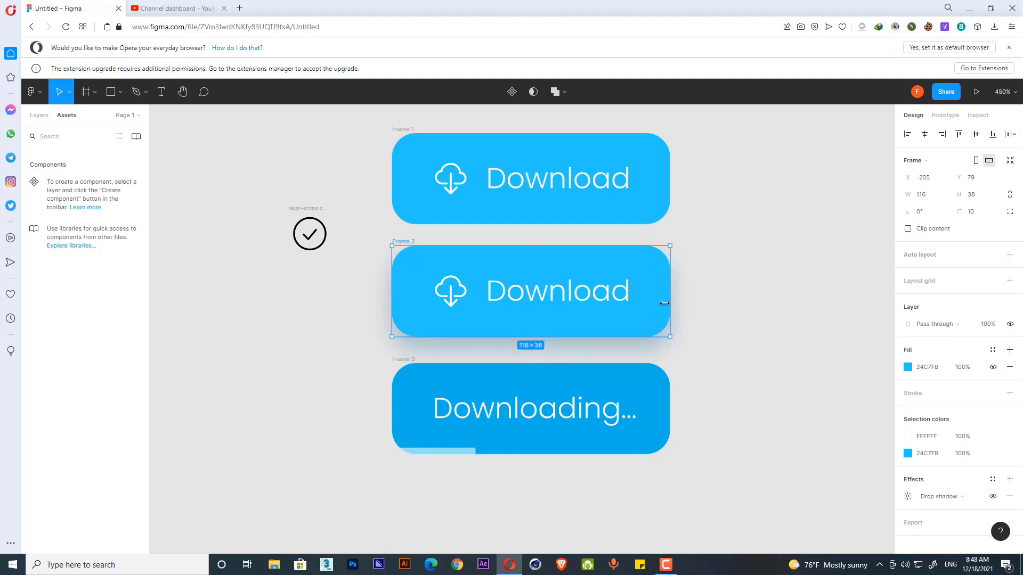
- Try to nest the Downloading frame in the shadowed Download frame and shift it up by 20, and undo the move
left_click(435, 364)
left_click(401, 362)
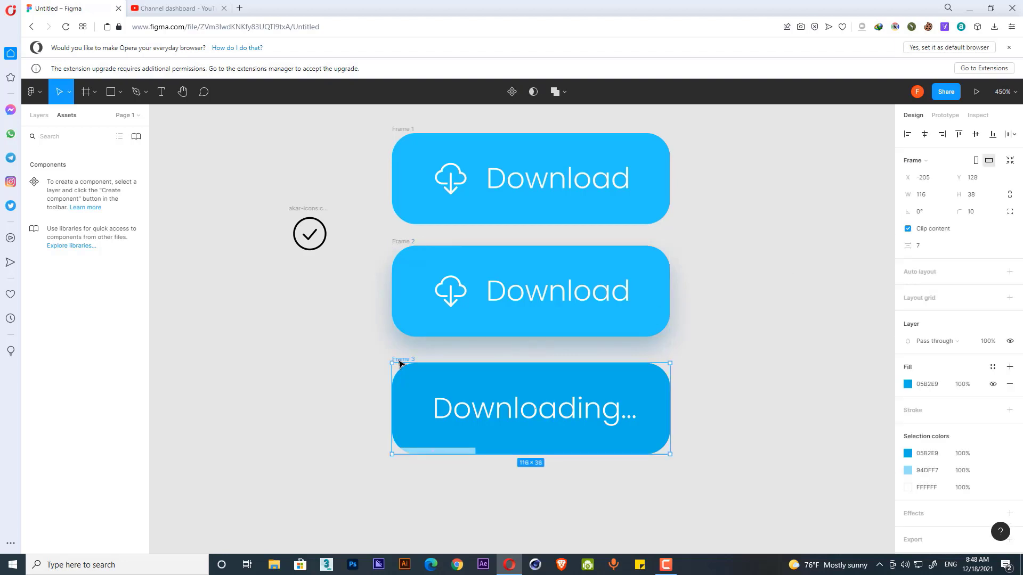
left_click_drag(401, 363, 403, 244)
key("shift+Up")
key("shift+Up")
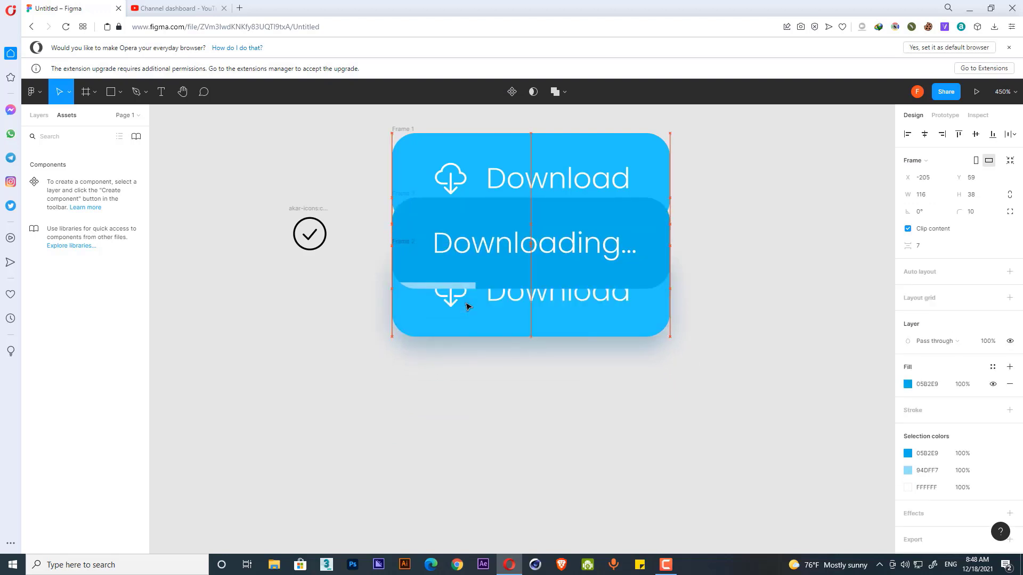
key("shift+Down")
key("shift+Down")
key("shift+Up")
key("shift+Up")
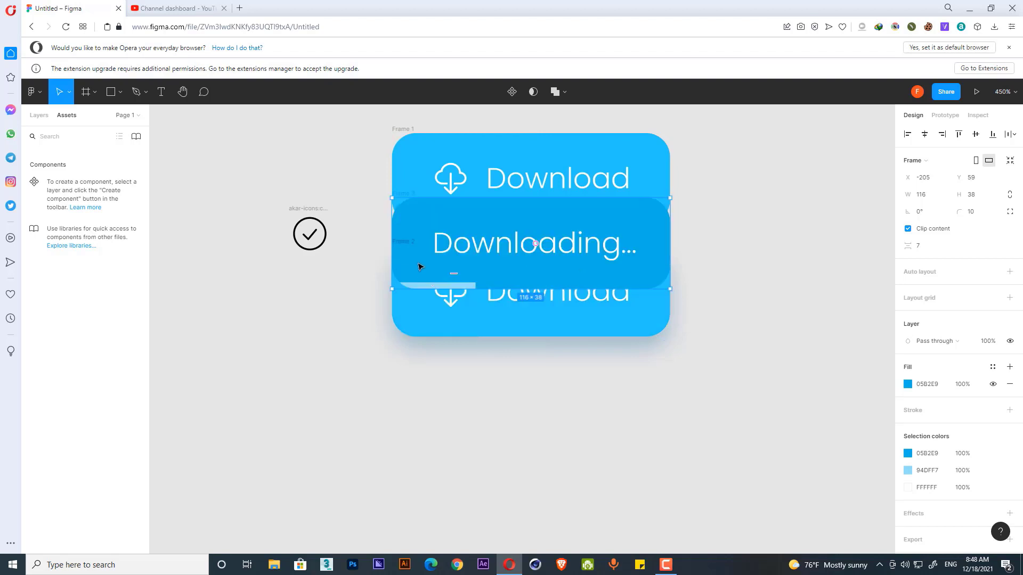
key("ctrl+z")
key("ctrl+z")
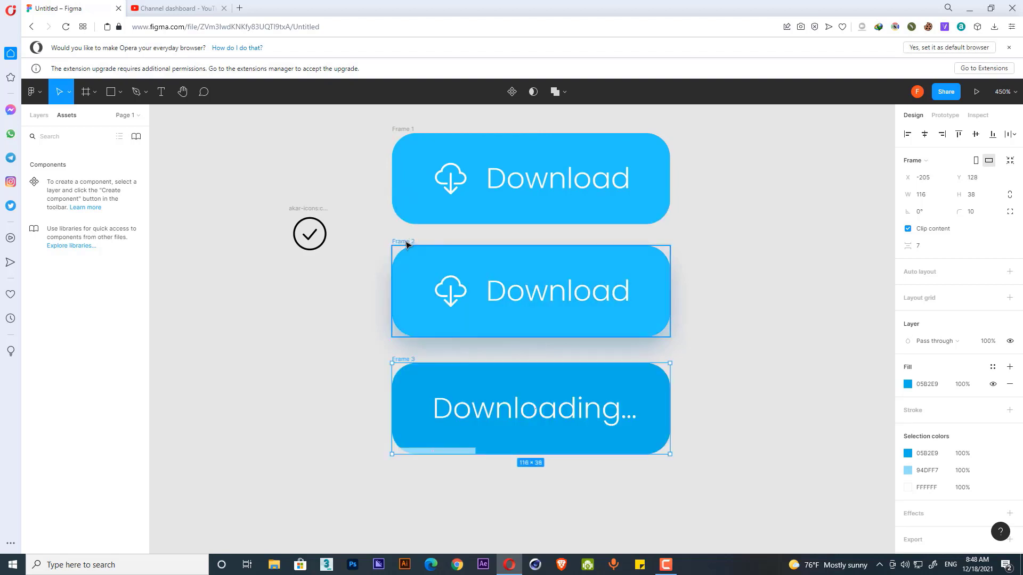
- Turn on Clip content for the shadowed Download frame and place the Downloading frame exactly over it at Y 79
left_click(406, 243)
key("Escape")
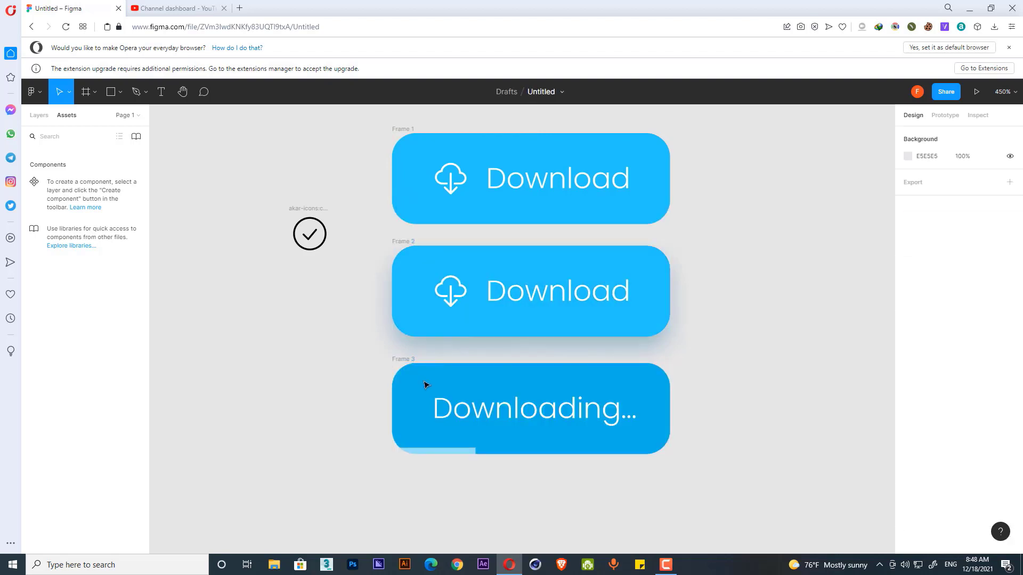
left_click(409, 360)
left_click_drag(405, 363, 404, 248)
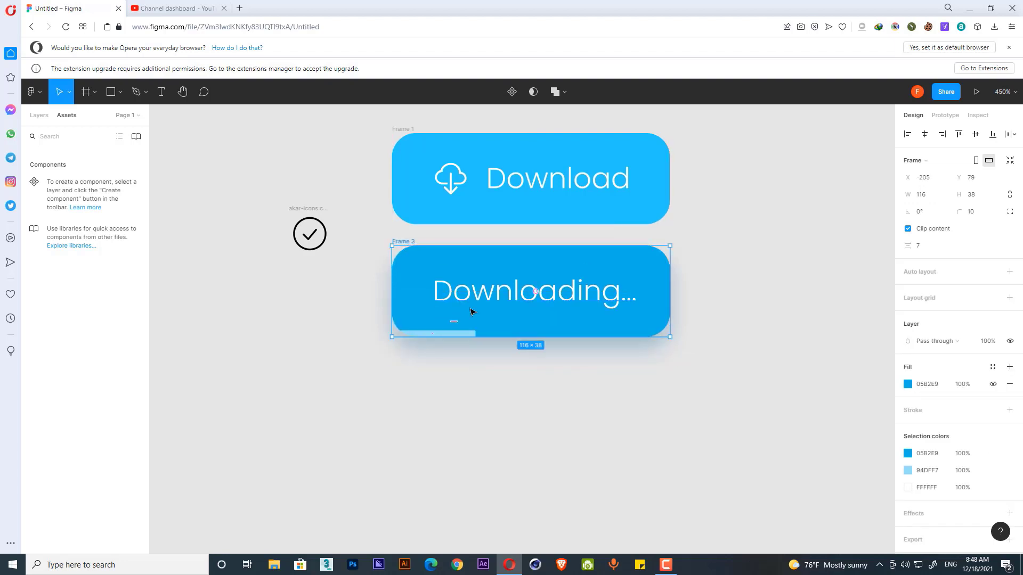
key("shift+Up")
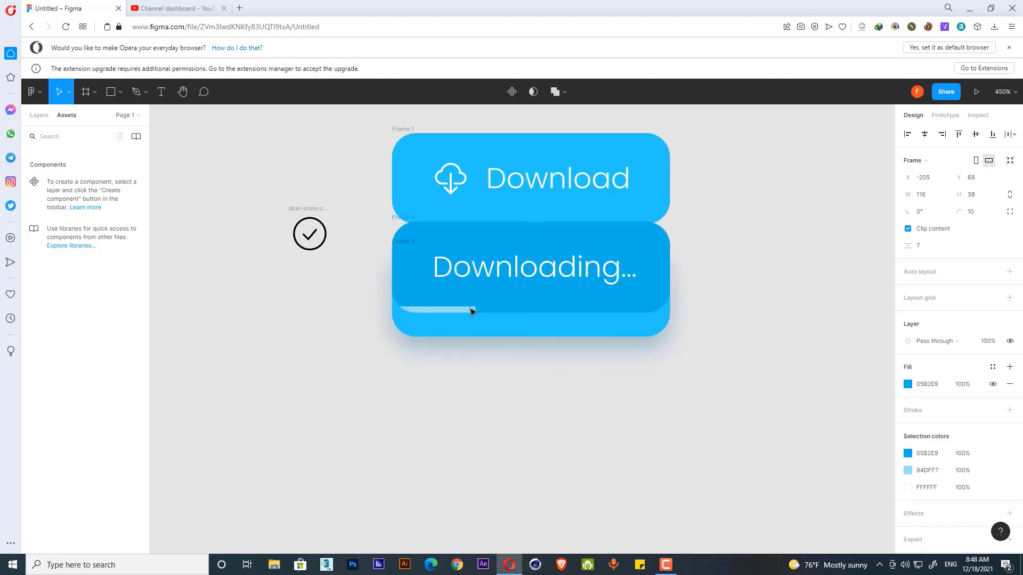
key("shift+Down")
scroll(471, 312, "up", 1)
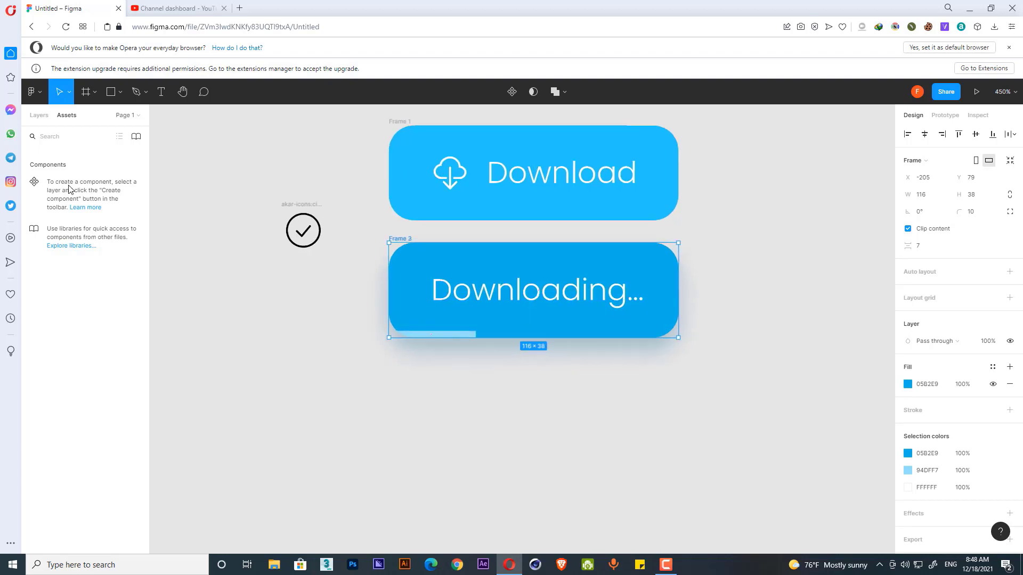
- Cut the Downloading frame, paste it back, and nest it inside the shadowed Download frame at X 0, Y 0
left_click(39, 115)
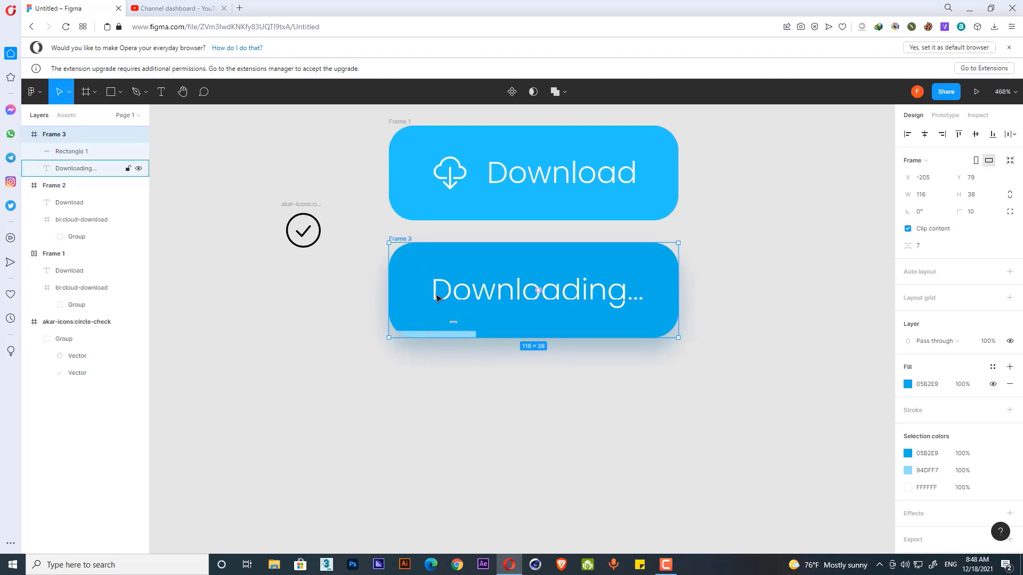
key("Delete")
left_click(409, 240)
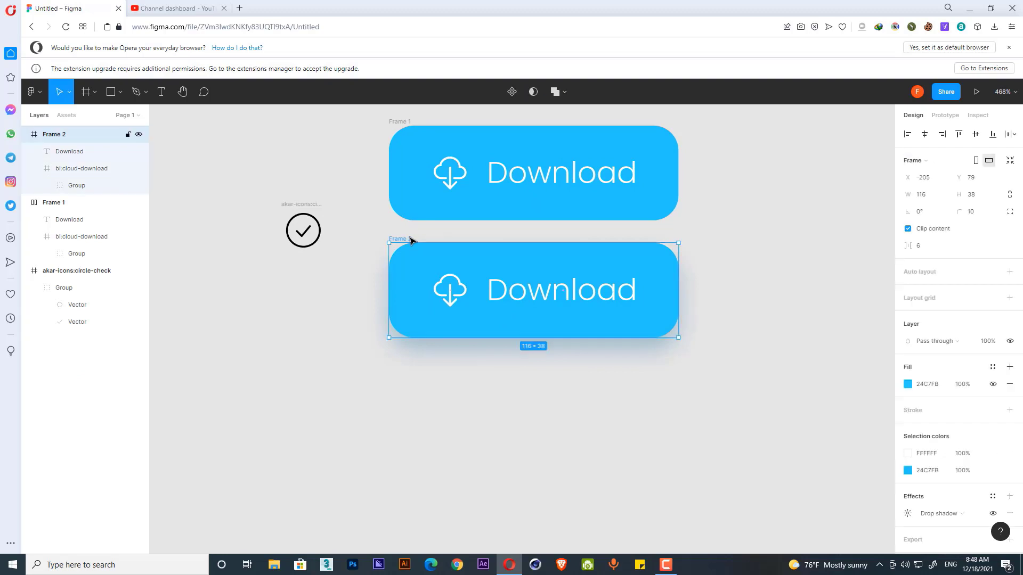
key("ctrl+v")
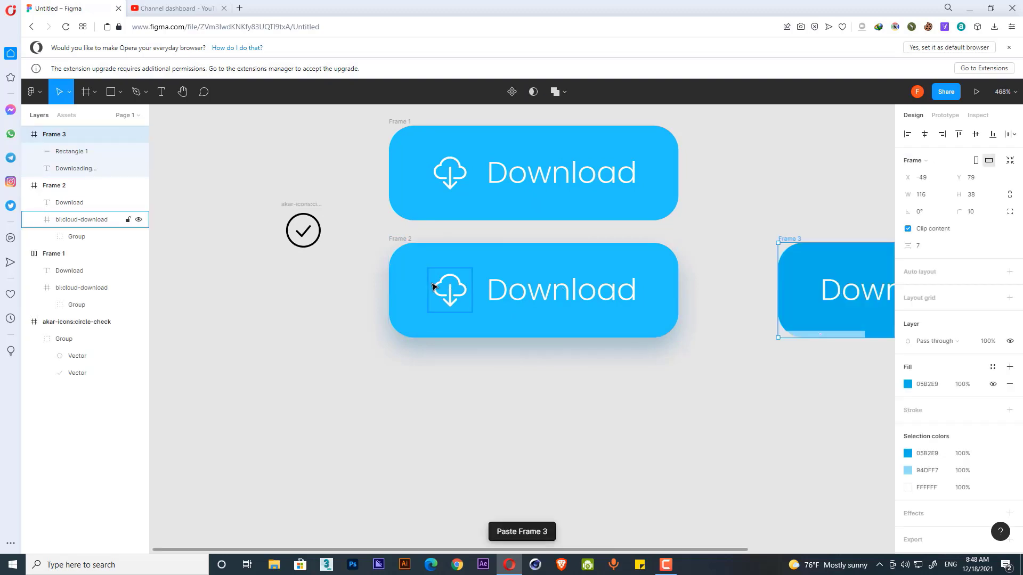
left_click_drag(797, 269, 417, 268)
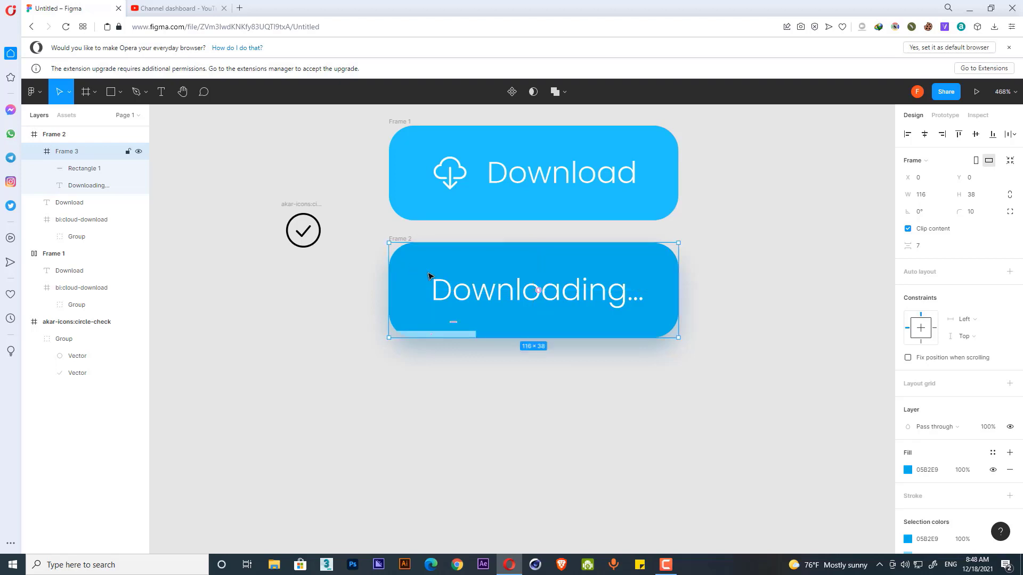
- Shift the nested Downloading frame up to Y -40, outside the shadowed Download frame's clipped area
key("shift+Up")
key("shift+Up")
key("shift+Up")
key("shift+Up")
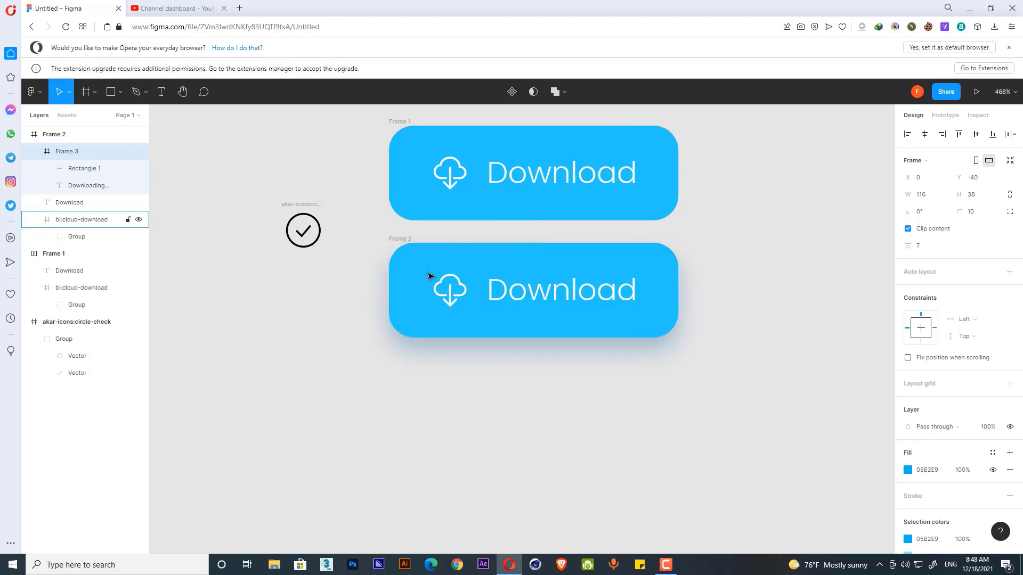
key("Escape")
- Duplicate the shadowed Download frame below it at about Y 134, and move the copy's nested Downloading frame down to Y 0
left_click(402, 241)
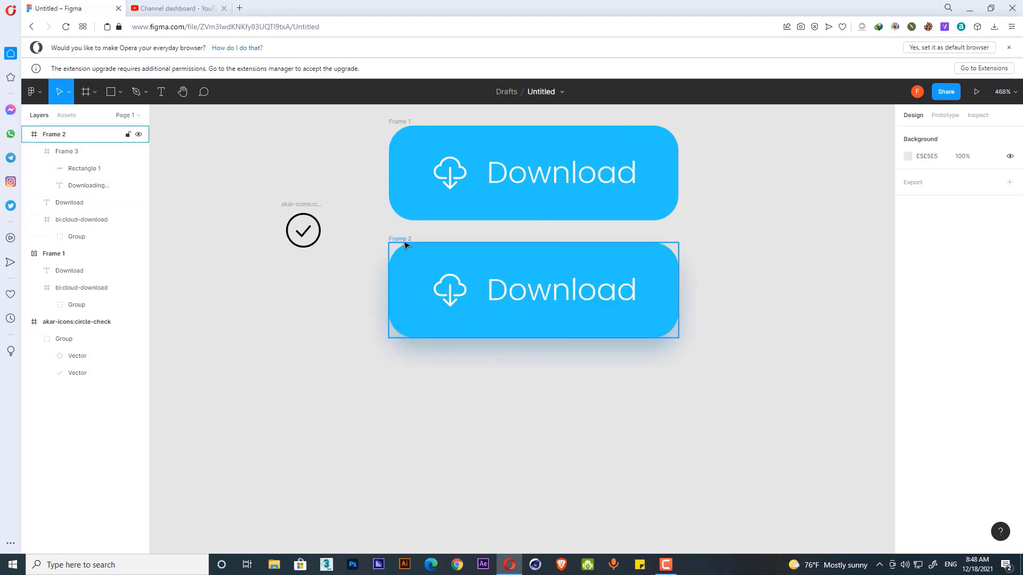
left_click_drag(405, 244, 407, 384)
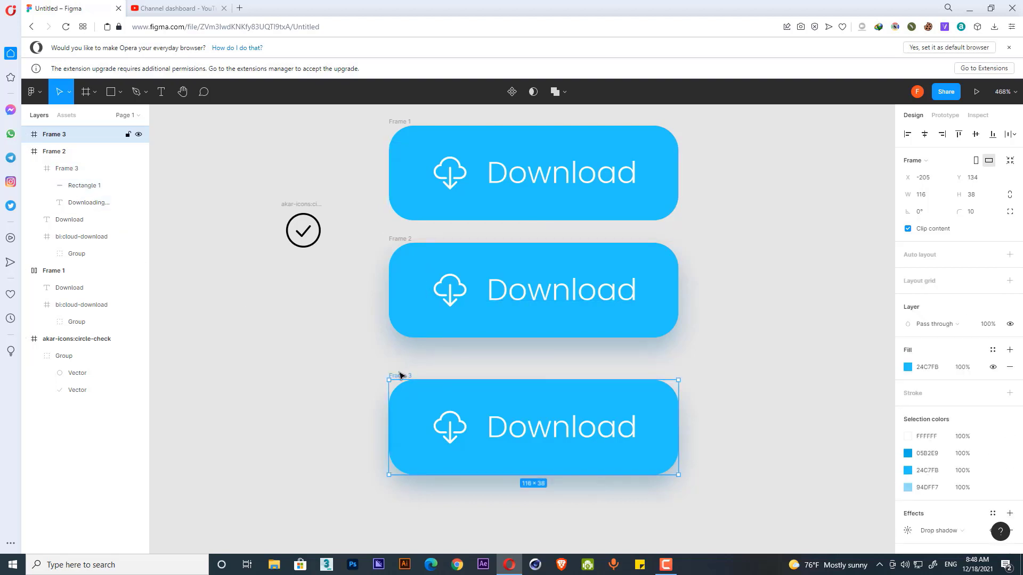
left_click(26, 136)
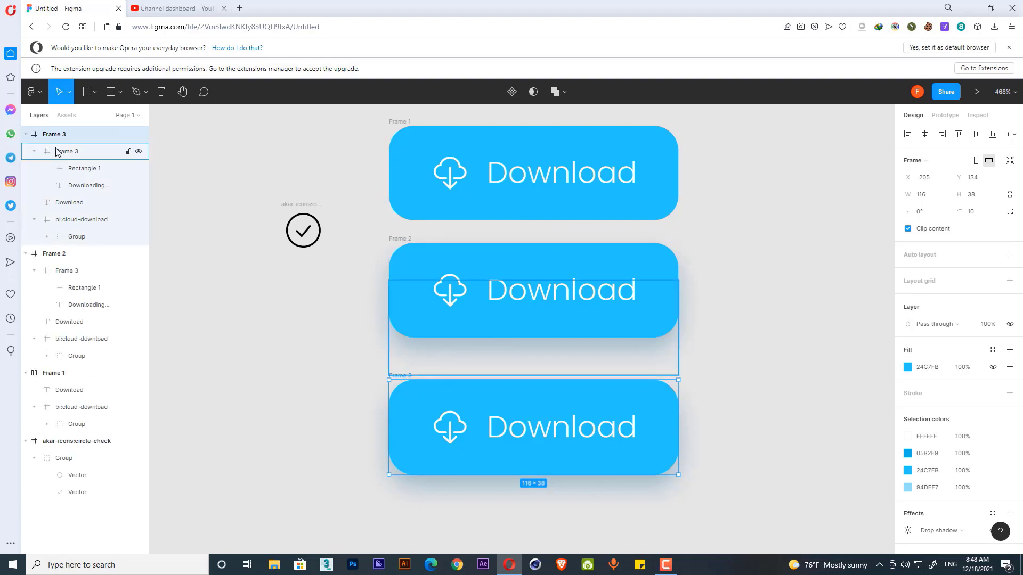
left_click(61, 152)
key("shift+Down")
key("shift+Down")
key("shift+Down")
key("shift+Down")
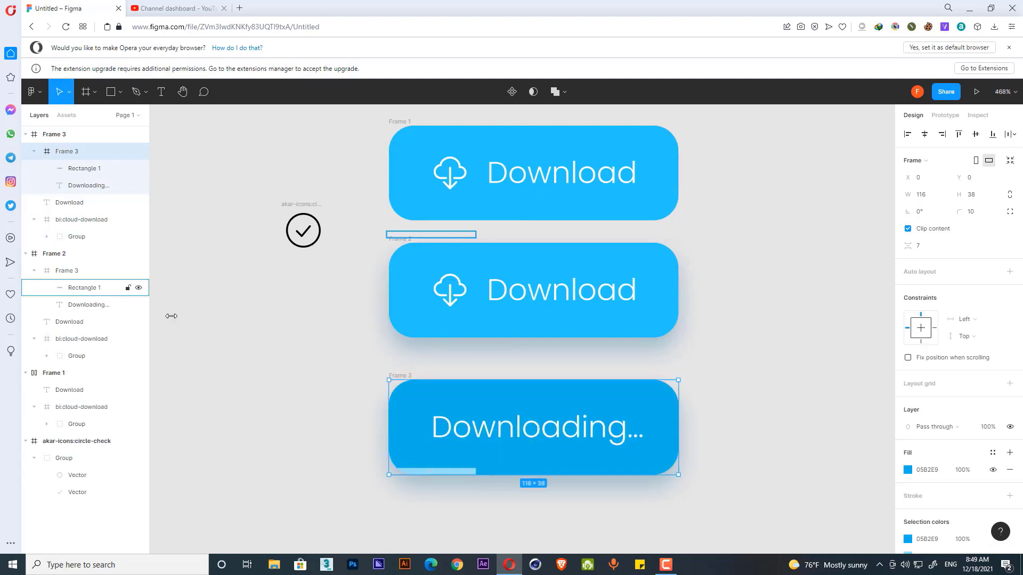
left_click(315, 381)
- Duplicate Frame 3 below it at Y 184 and widen the copy's progress bar to about 59
scroll(303, 341, "down", 2)
left_click(368, 256)
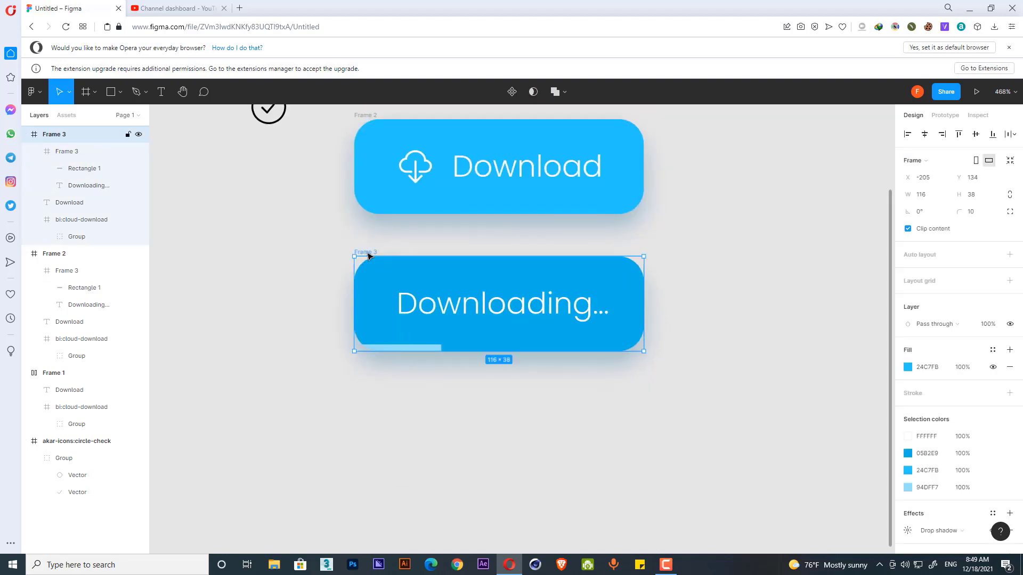
left_click_drag(371, 286, 371, 410)
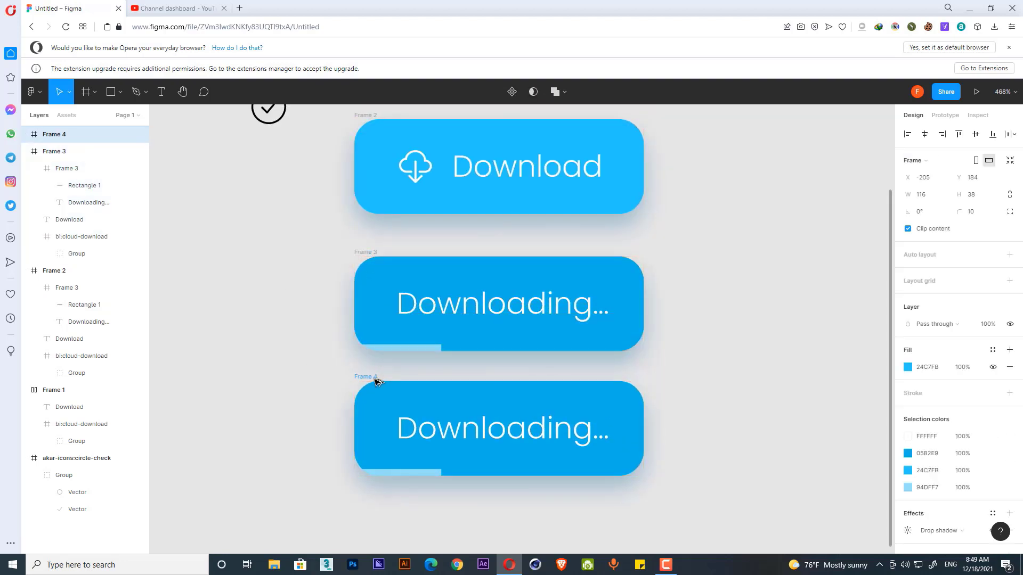
double_click(432, 472)
double_click(434, 474)
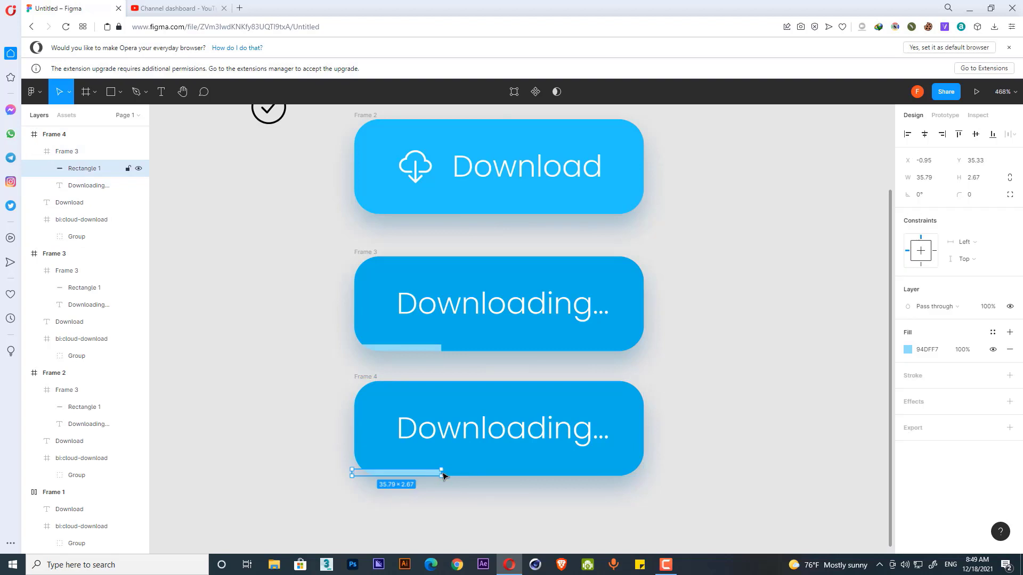
left_click_drag(442, 472, 499, 472)
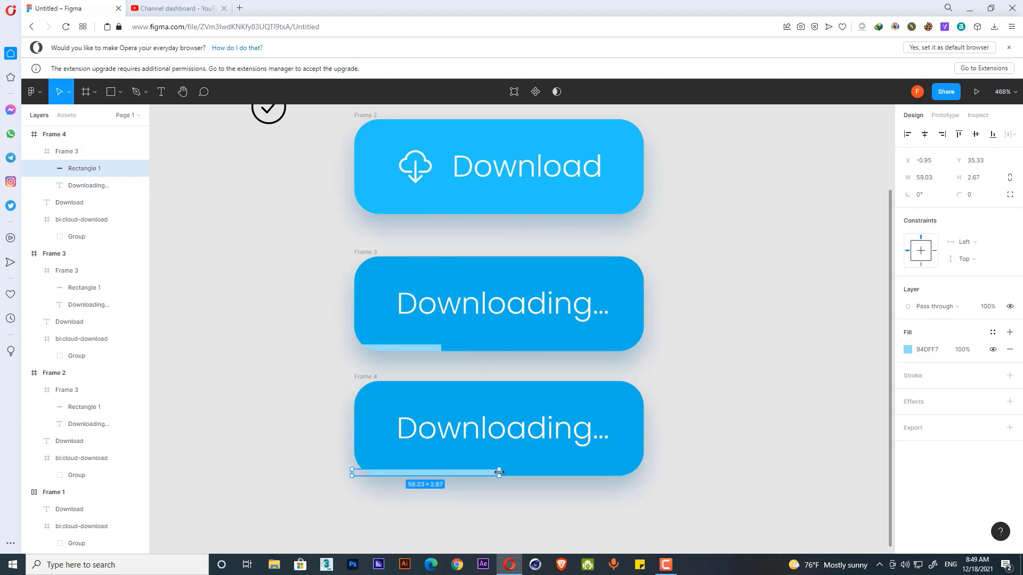
- Shorten the label in Frame 4 to "Downloading." with a single dot
left_click(607, 440)
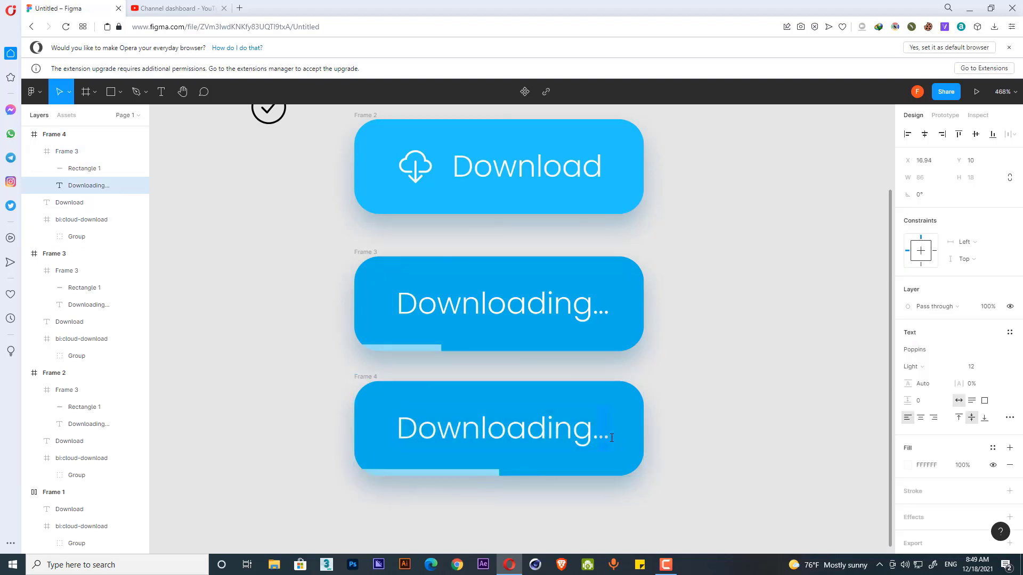
key("Escape")
left_click(666, 461)
- Duplicate Frame 4 below it at Y 234 and widen the copy's progress bar to about 86.8
scroll(662, 388, "down", 3)
left_click_drag(360, 282, 371, 406)
double_click(489, 501)
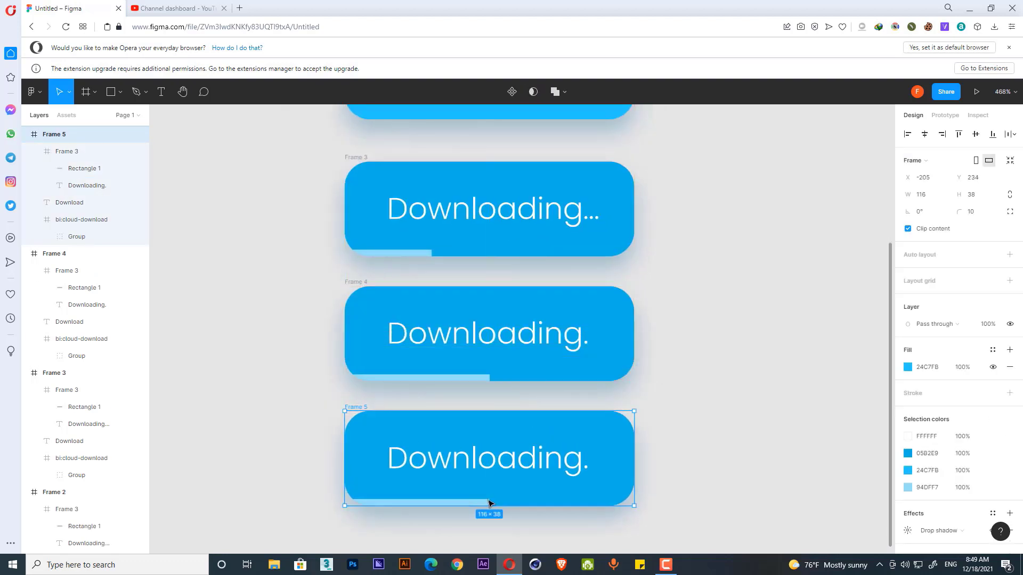
left_click_drag(500, 501, 562, 502)
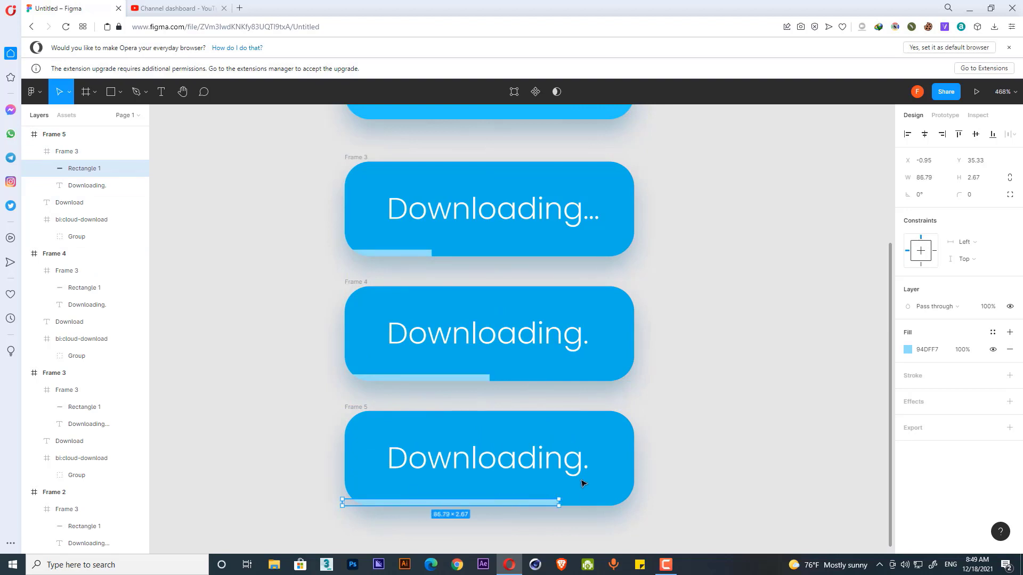
- Change the label in Frame 5 to "Downloading.." with two dots
left_click(585, 472)
double_click(590, 467)
left_click(590, 468)
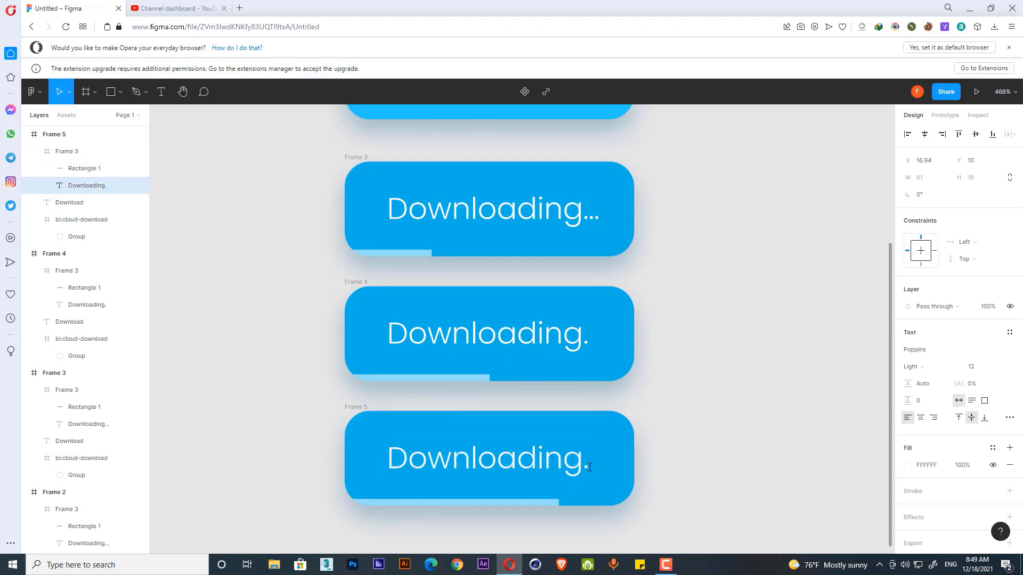
key("Escape")
left_click(661, 397)
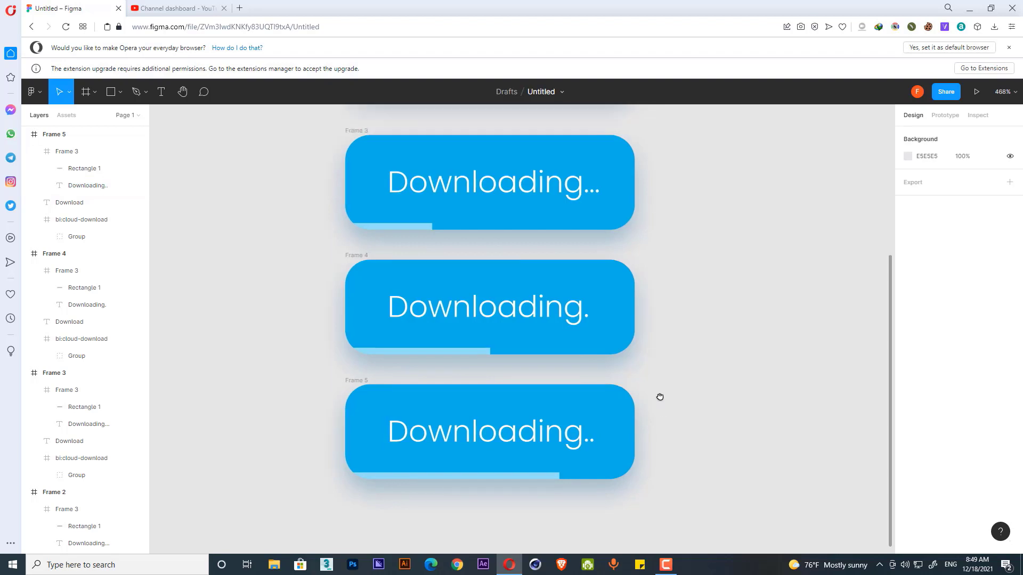
- Duplicate Frame 5 below it and widen the copy's progress bar to about 105
scroll(661, 398, "down", 2)
left_click(352, 325)
left_click_drag(351, 323, 366, 447)
left_click_drag(547, 471, 521, 366)
left_click(513, 435)
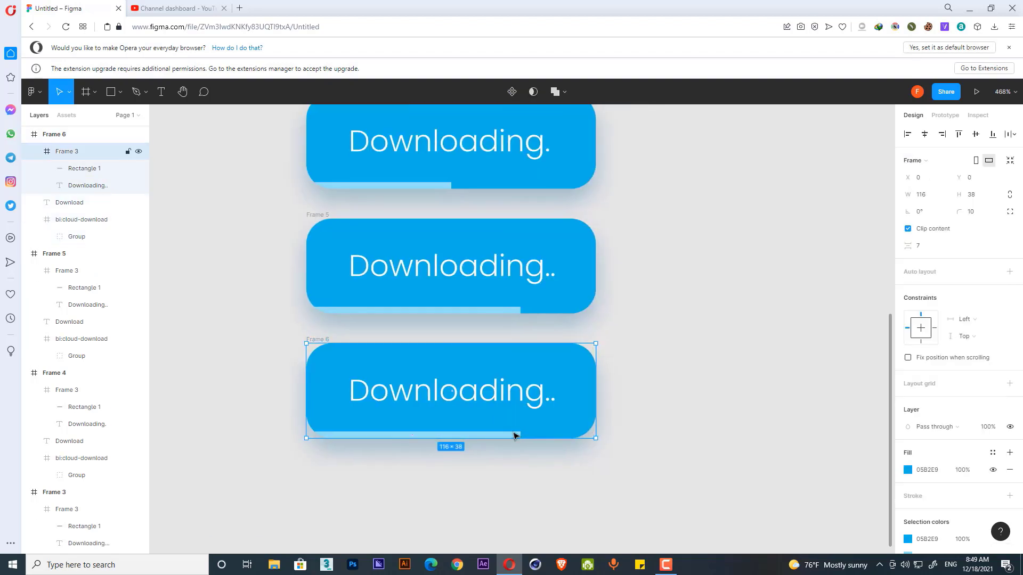
left_click(513, 434)
left_click_drag(521, 435, 566, 432)
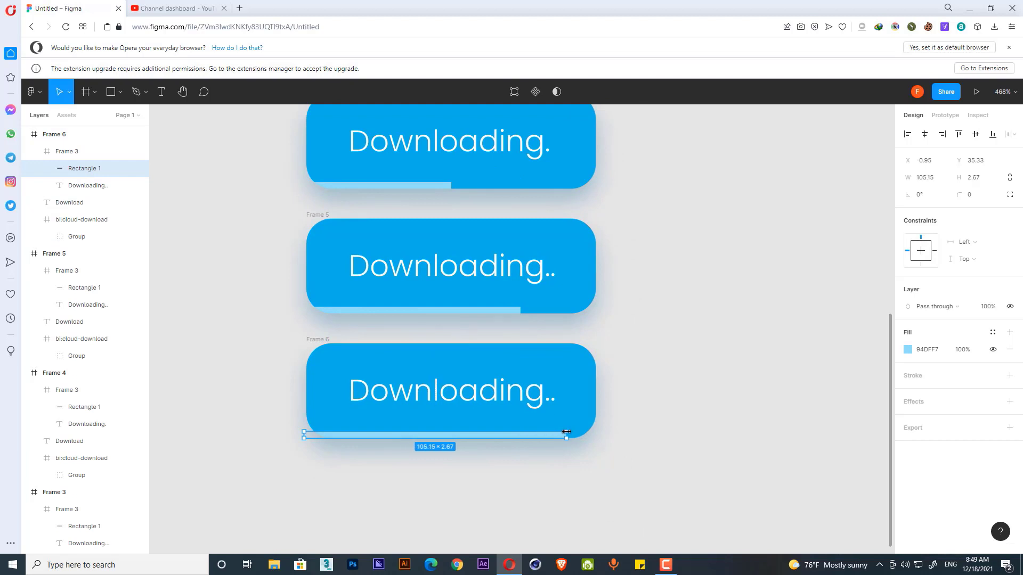
- Change the label in Frame 6 to "Downloading..." with three dots
left_click(554, 397)
double_click(556, 398)
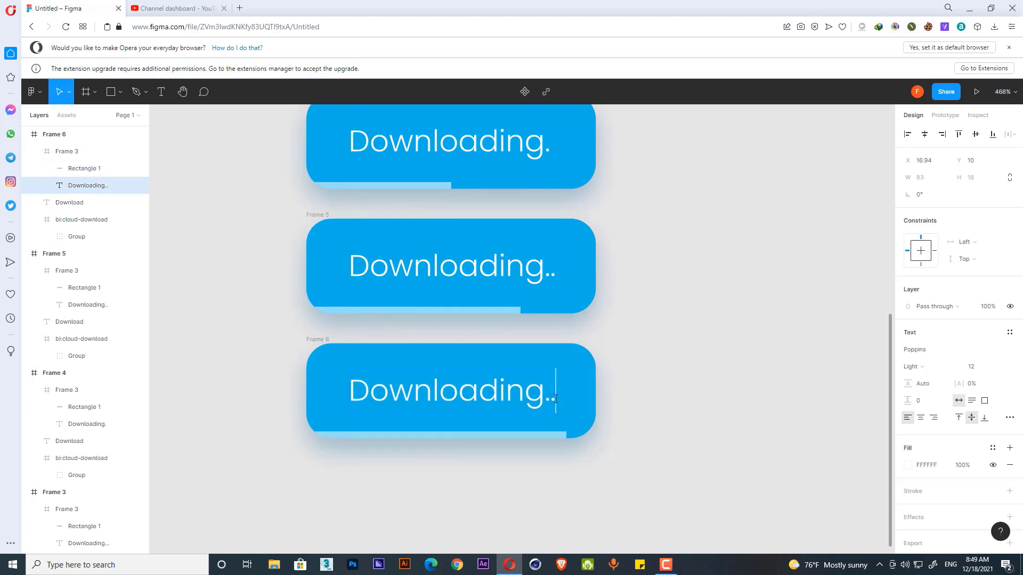
type(".")
key("Escape")
left_click(624, 426)
- Duplicate Frame 6 below it and widen the copy's progress bar to about 119
scroll(543, 303, "down", 2)
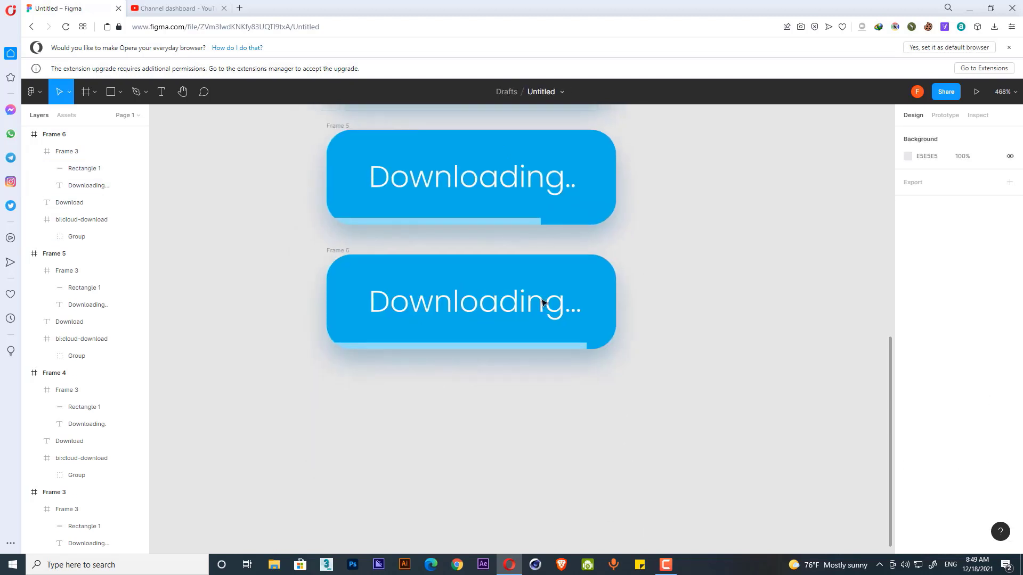
left_click(343, 258)
left_click_drag(342, 279, 352, 372)
double_click(586, 467)
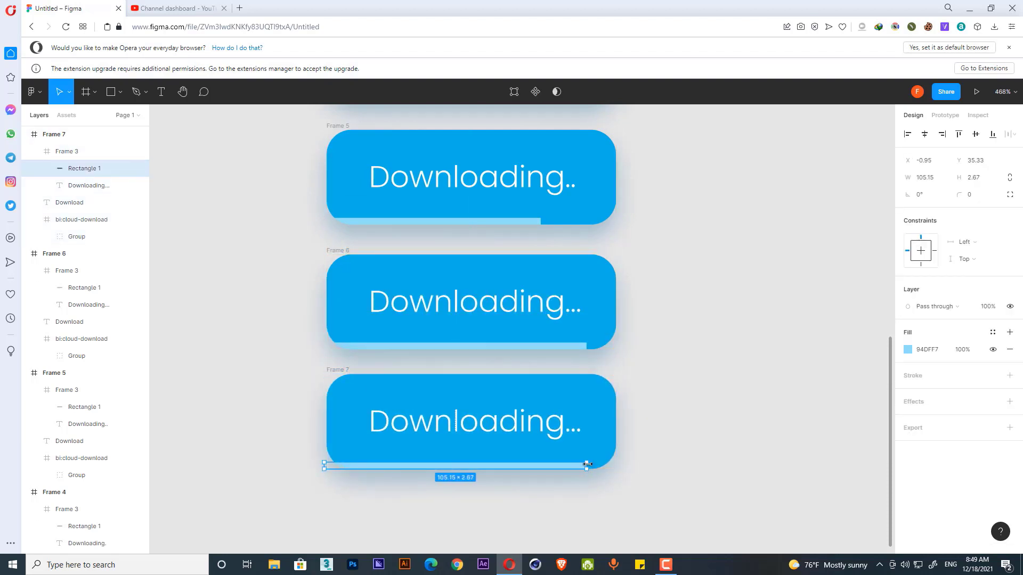
left_click_drag(587, 465, 621, 466)
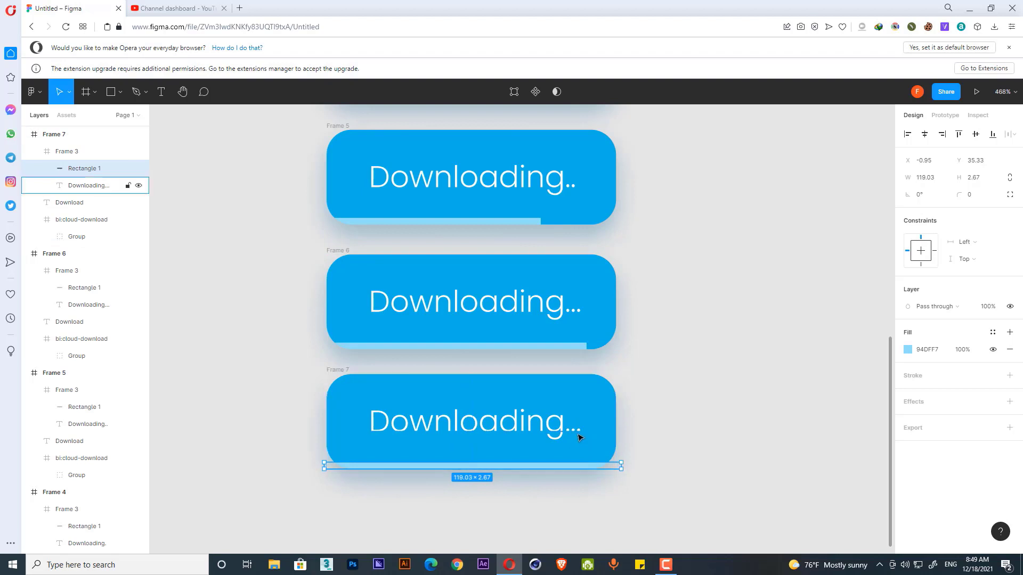
left_click(516, 476)
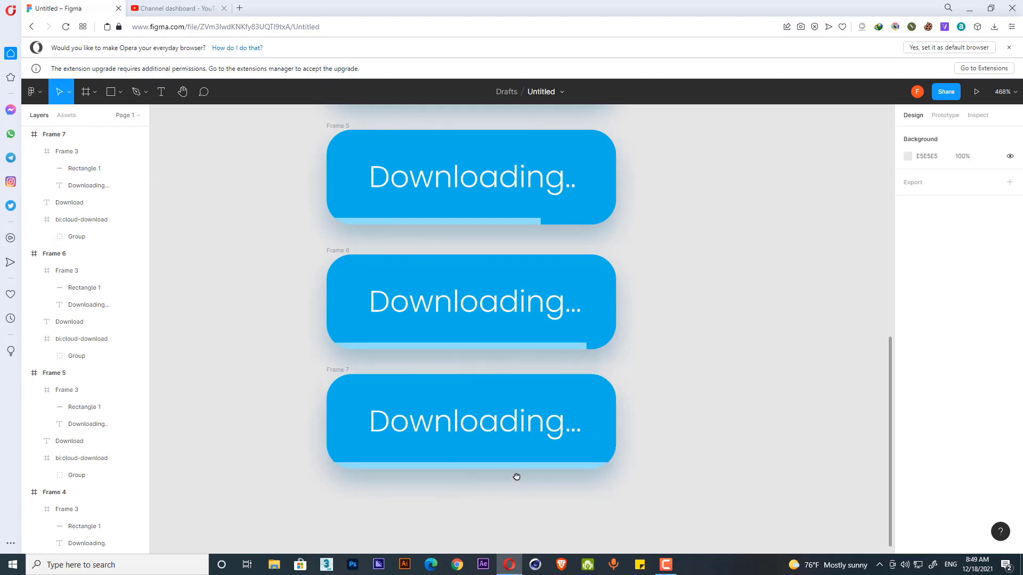
- Duplicate Frame 7 below it at Y 380
scroll(516, 356, "down", 3)
left_click_drag(345, 248, 354, 368)
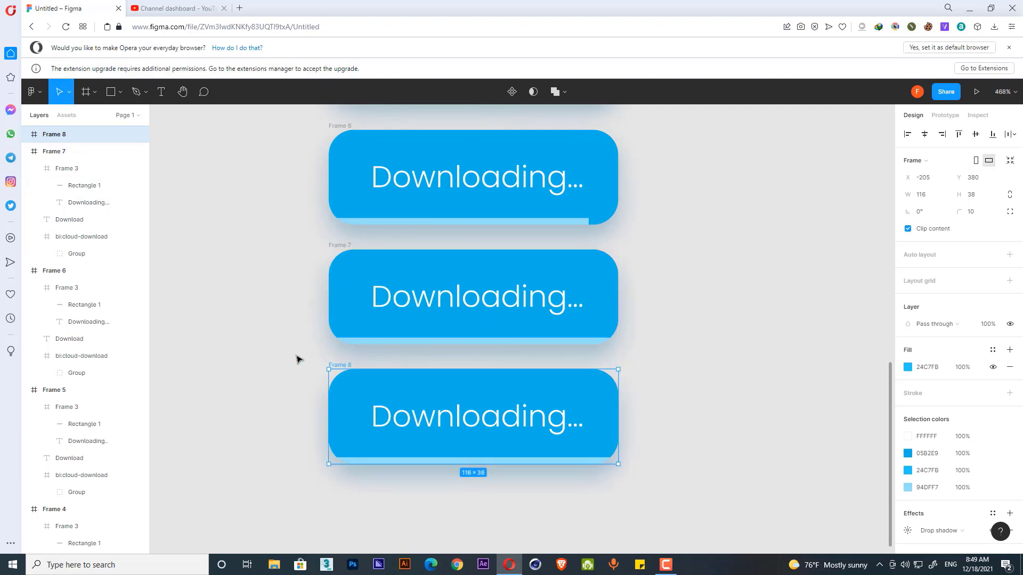
left_click(297, 359)
- Copy the circle-check icon beside the Download frames
scroll(331, 359, "down", 5)
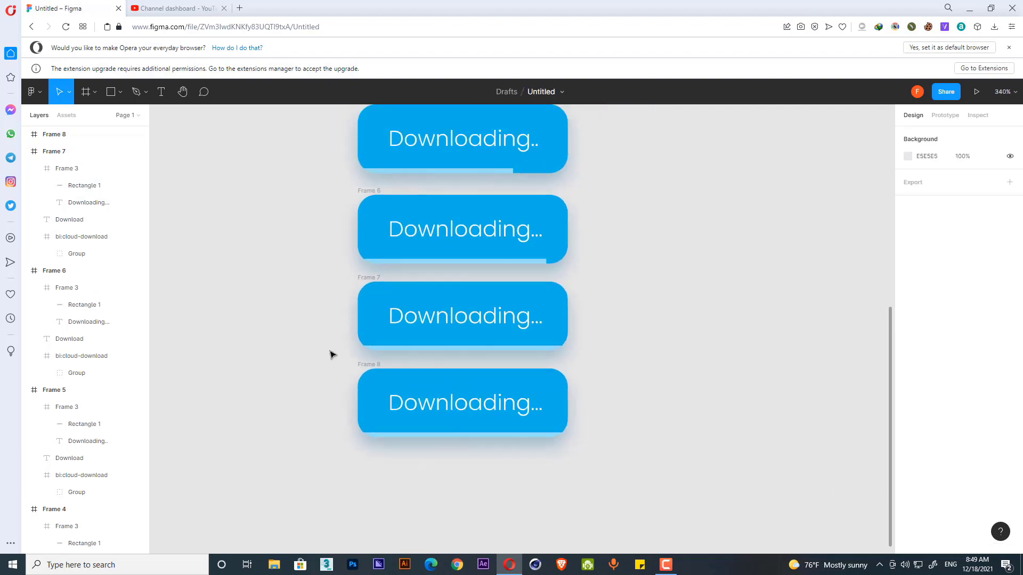
scroll(331, 355, "down", 4)
left_click_drag(349, 372, 365, 408)
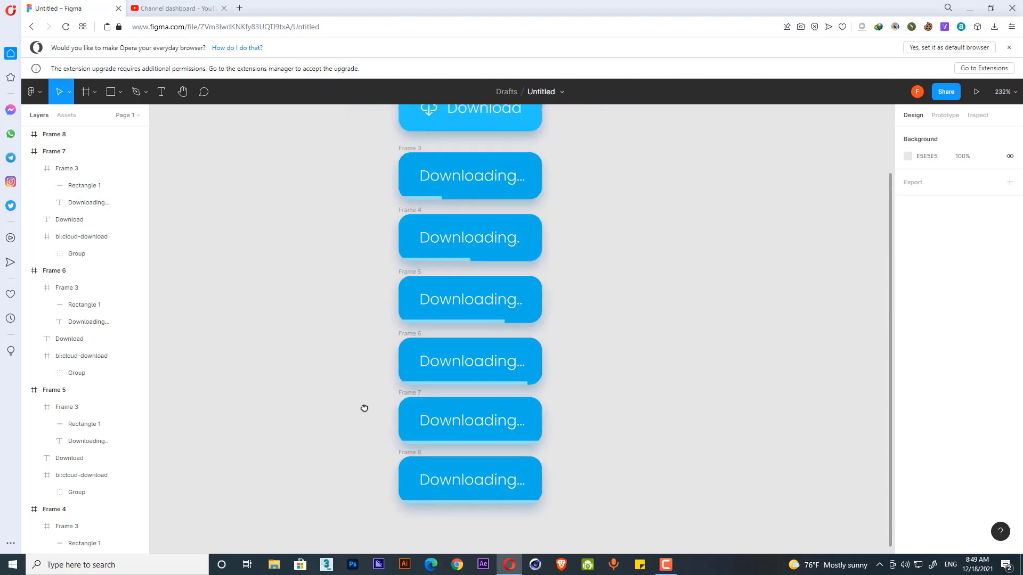
scroll(380, 243, "down", 2)
scroll(372, 260, "up", 2)
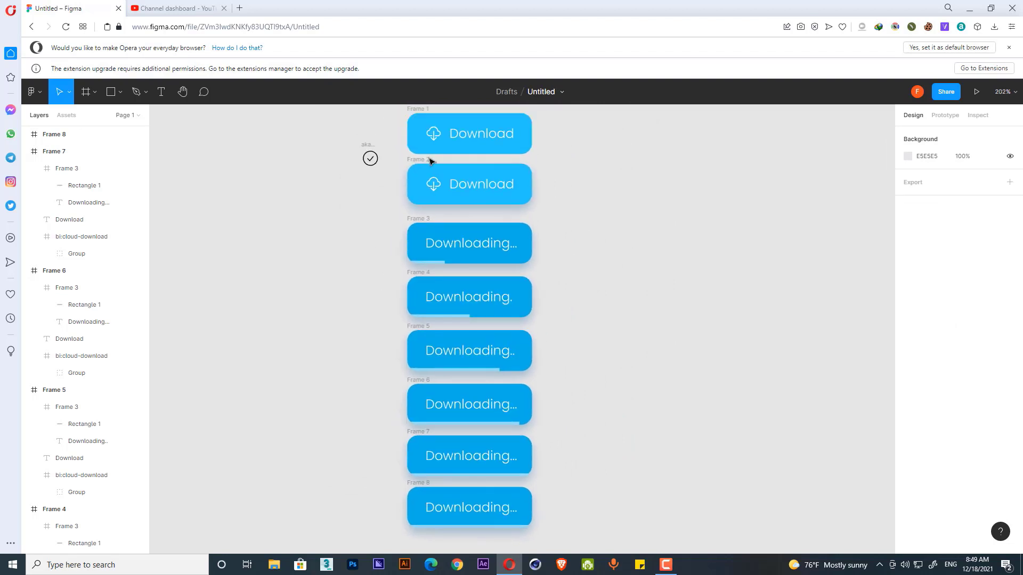
scroll(388, 191, "up", 1)
left_click(367, 176)
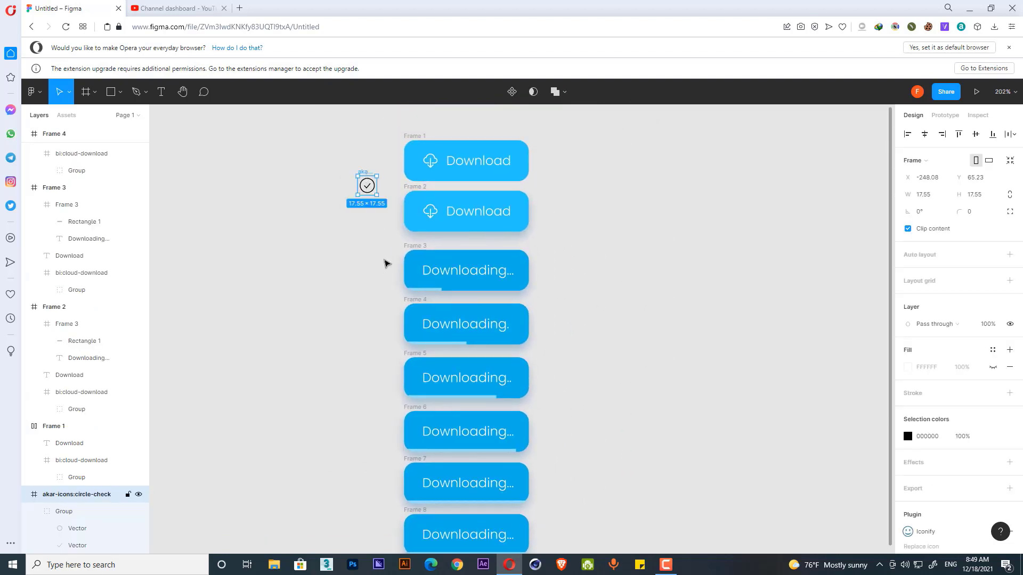
left_click(387, 263)
- Change the label in Frame 8 to "Completed"
scroll(375, 320, "down", 4)
scroll(425, 411, "up", 5)
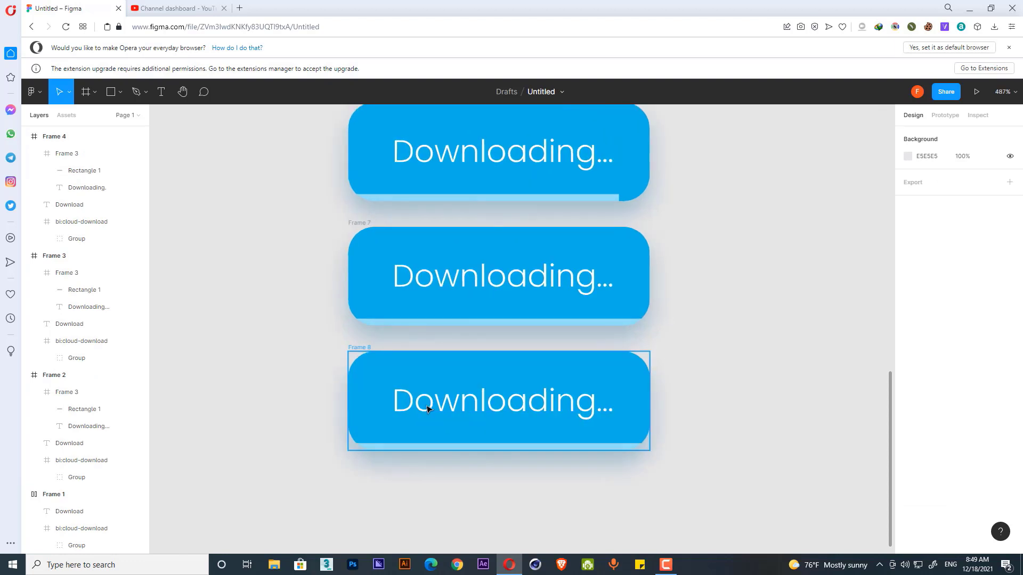
double_click(428, 409)
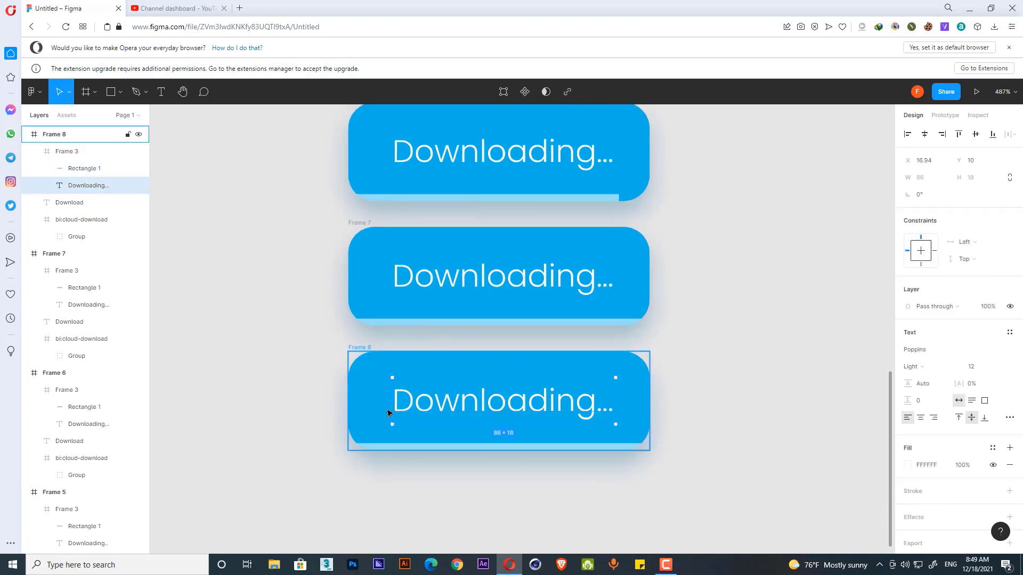
left_click(389, 410)
double_click(412, 409)
double_click(412, 410)
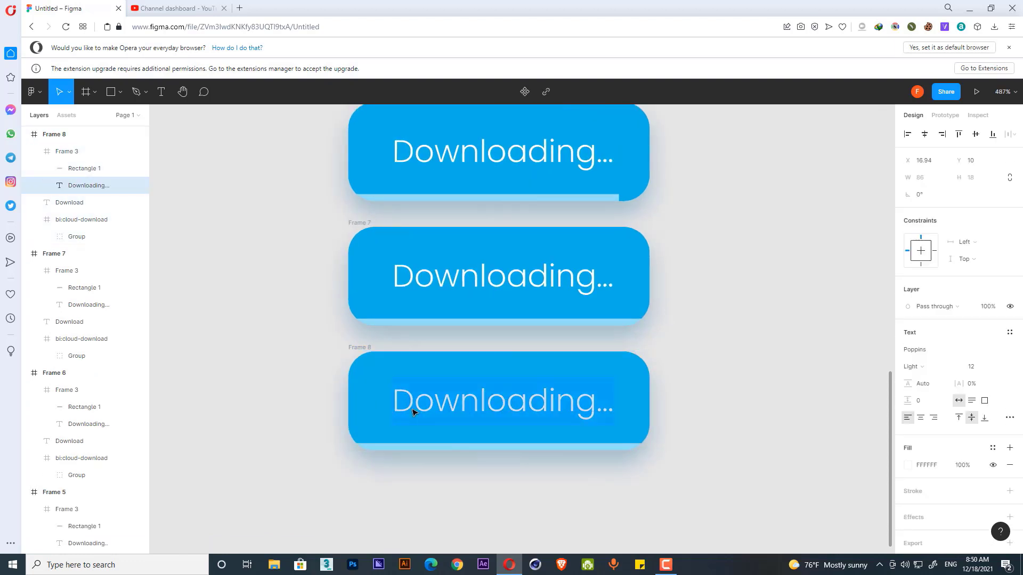
type("Complet")
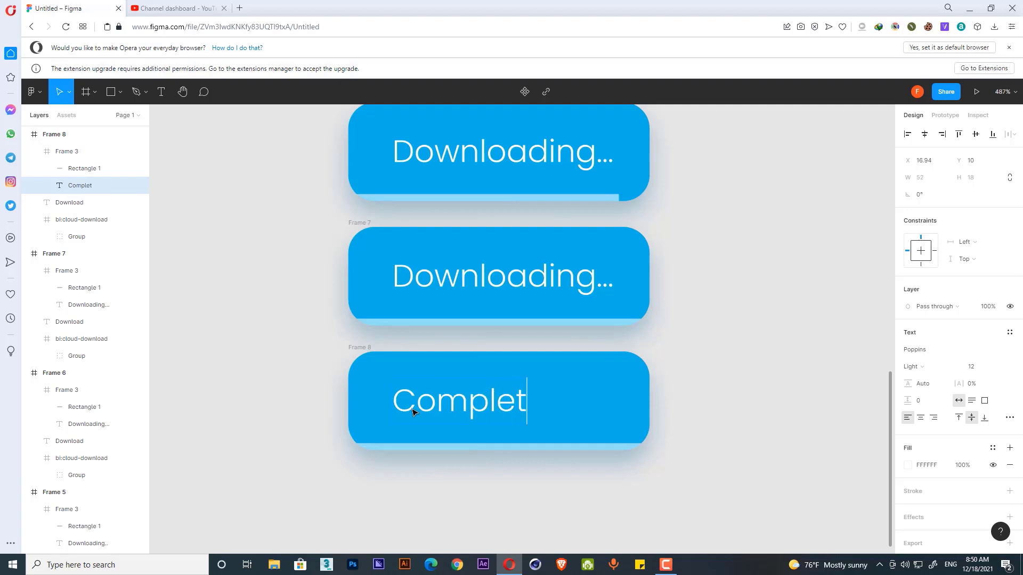
type("ed")
key("Escape")
- Paste the circle-check icon in front of the Completed label, move the label to about X 32.5, and delete Frame 8's progress bar
mouse_move(419, 407)
left_mouse_down()
mouse_move(467, 408)
mouse_move(403, 406)
left_mouse_up()
key("ctrl+v")
left_click(465, 404)
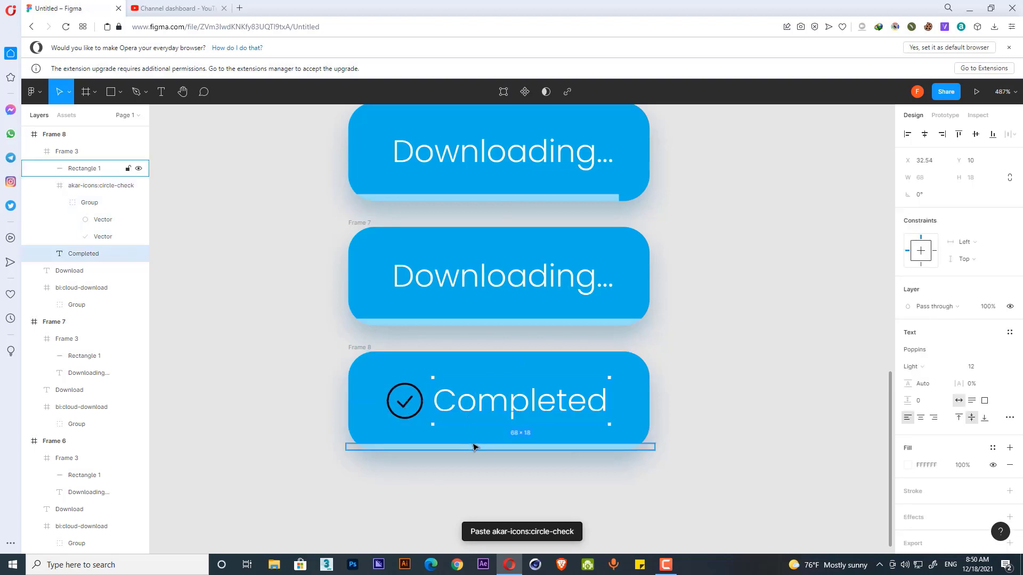
left_click(473, 447)
key("Delete")
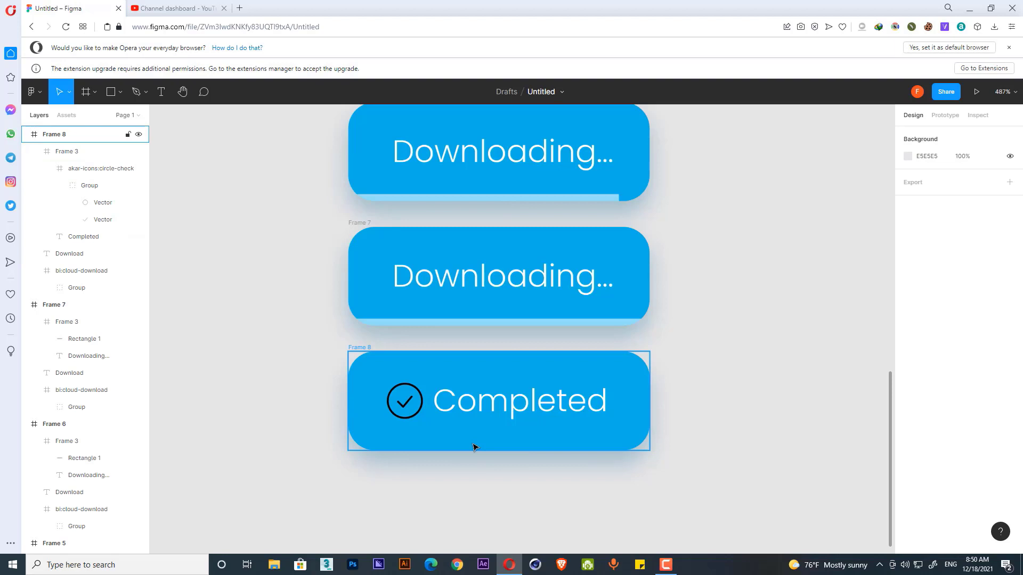
- Change the outer Frame 8's fill to green 73F798
left_click(475, 446)
left_click(908, 367)
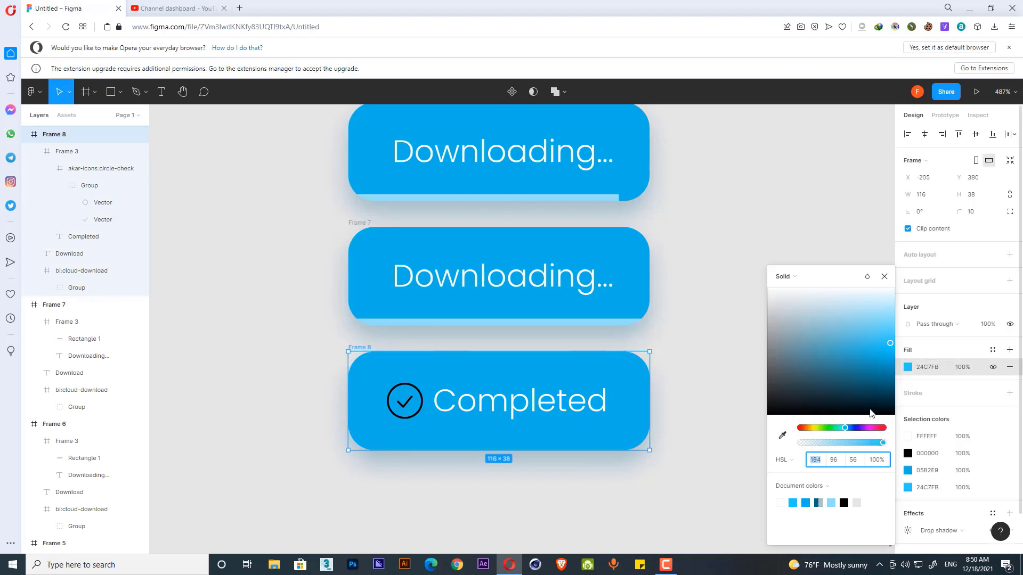
left_click_drag(846, 429, 842, 429)
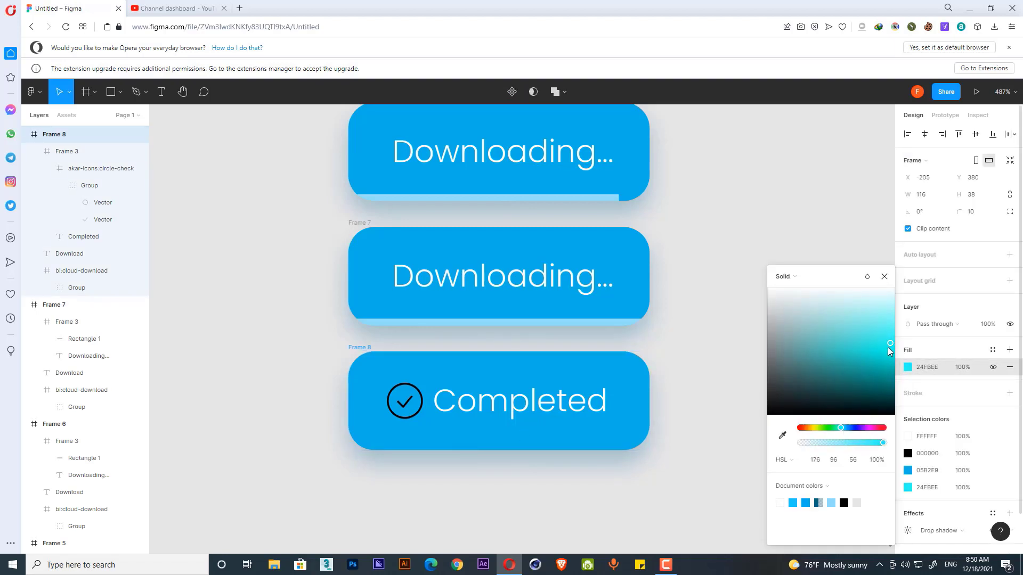
left_click_drag(888, 350, 880, 325)
left_click_drag(843, 427, 835, 431)
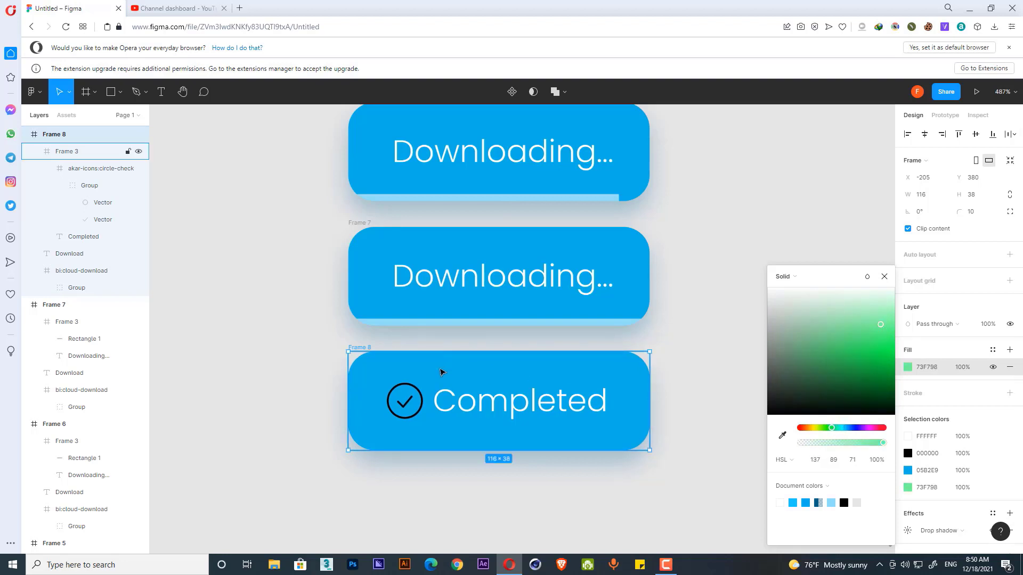
- Change the fill of the inner Frame 3 in Frame 8 to teal 2AE4B7
left_click(441, 371)
left_click(907, 471)
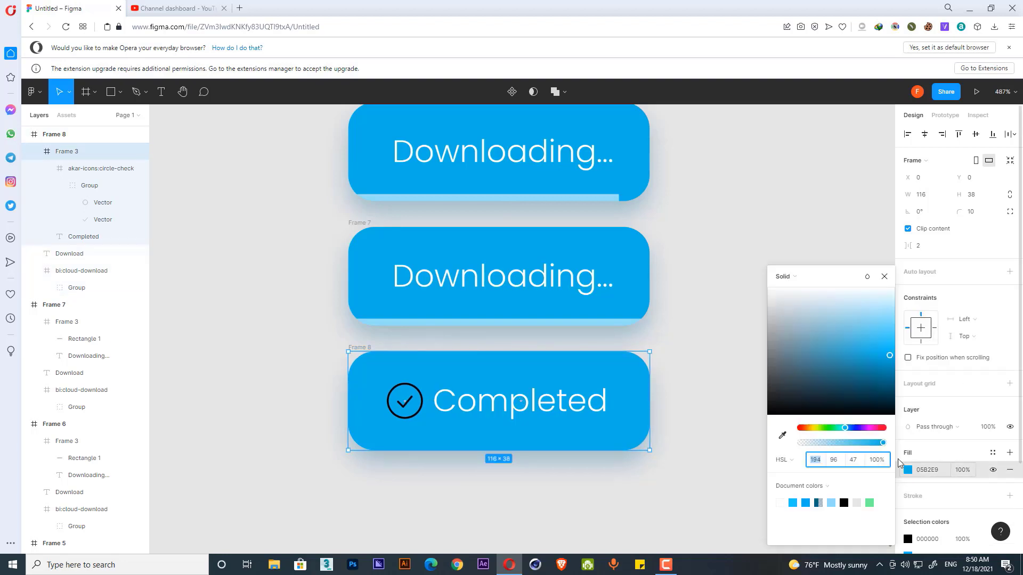
left_click_drag(873, 363, 867, 352)
left_click_drag(844, 429, 839, 429)
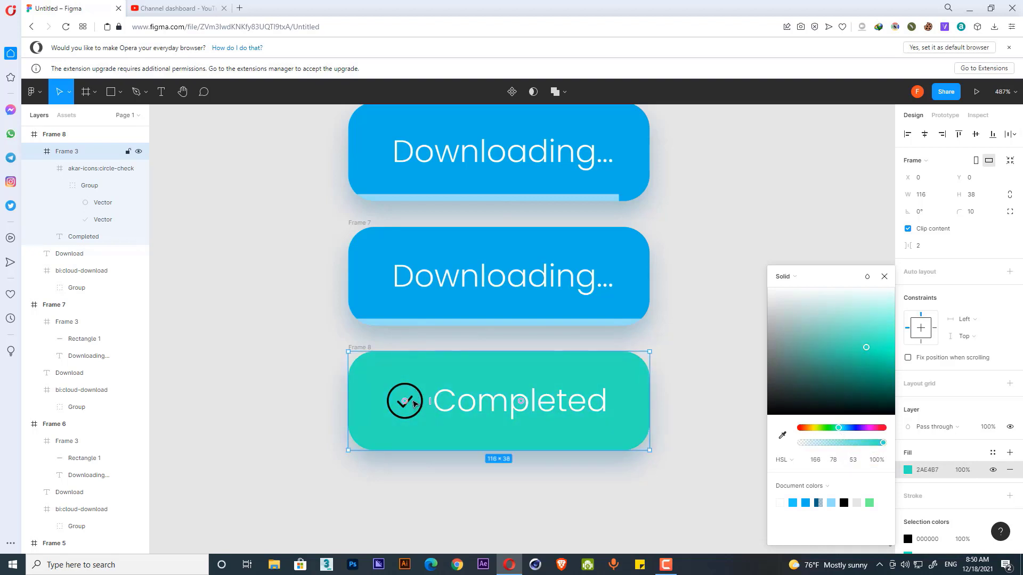
- Recolor the circle-check icon in Frame 8 to white FFFFFF
left_click(414, 401)
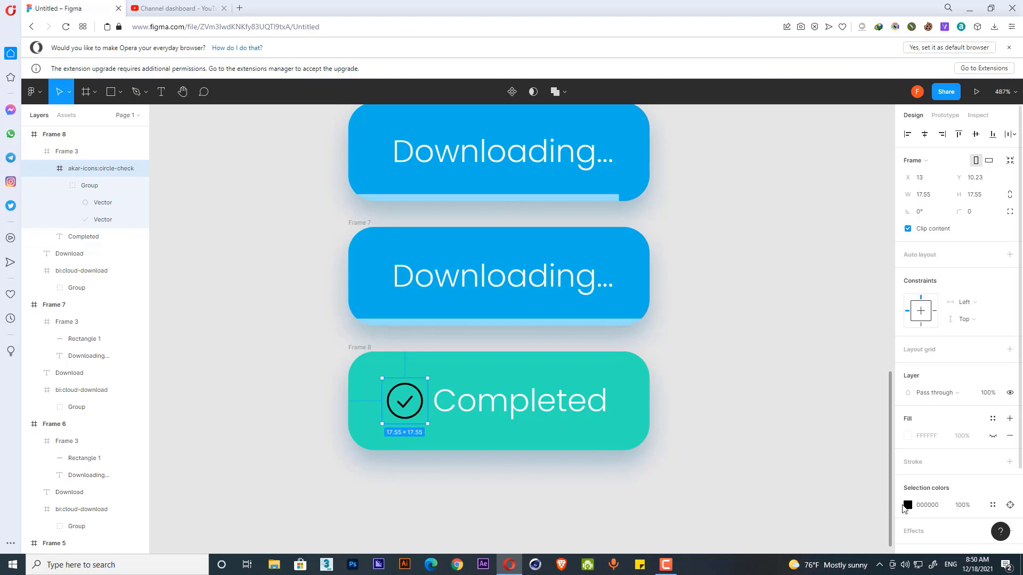
left_click(907, 505)
left_click_drag(809, 357, 713, 241)
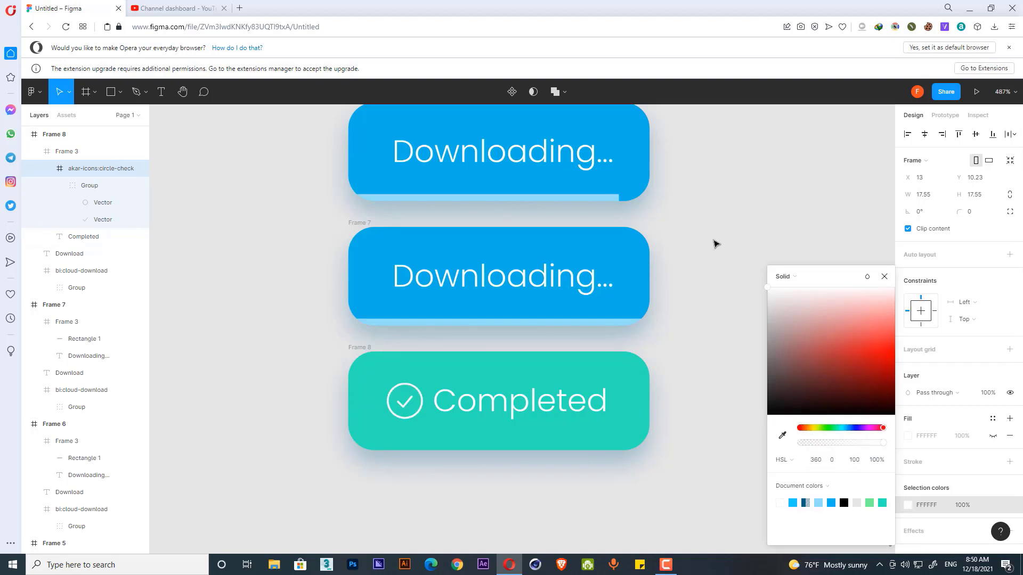
left_click(884, 277)
left_click(698, 338)
- Remove the drop shadow from Frame 8
scroll(676, 315, "down", 2)
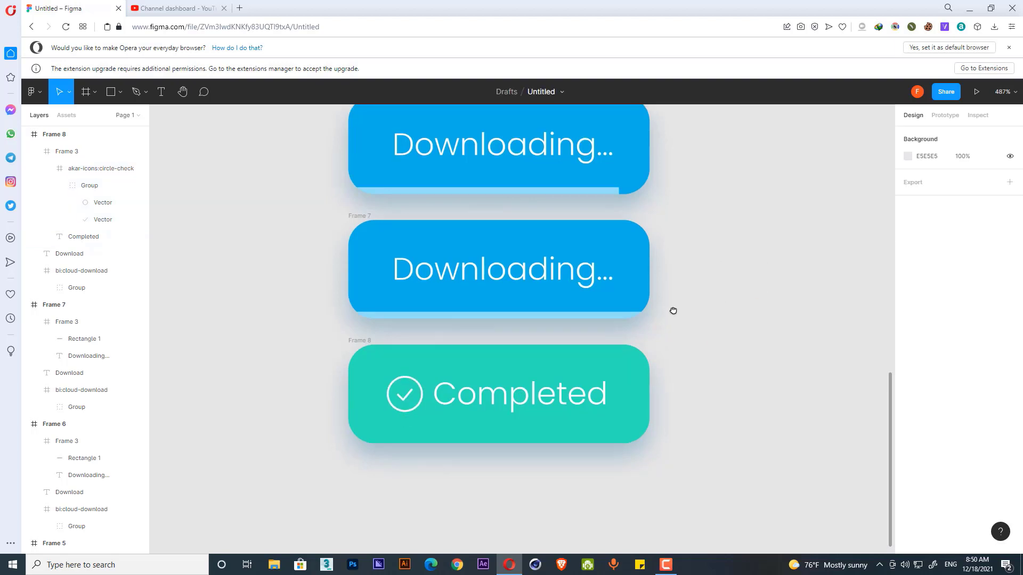
left_click(368, 300)
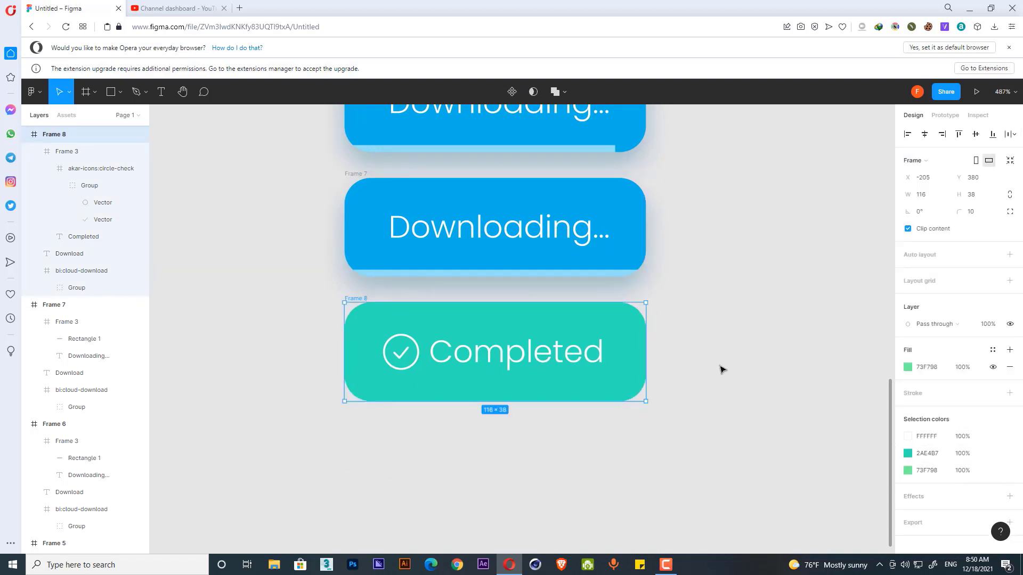
left_click(697, 338)
scroll(697, 338, "up", 1)
scroll(367, 318, "up", 1)
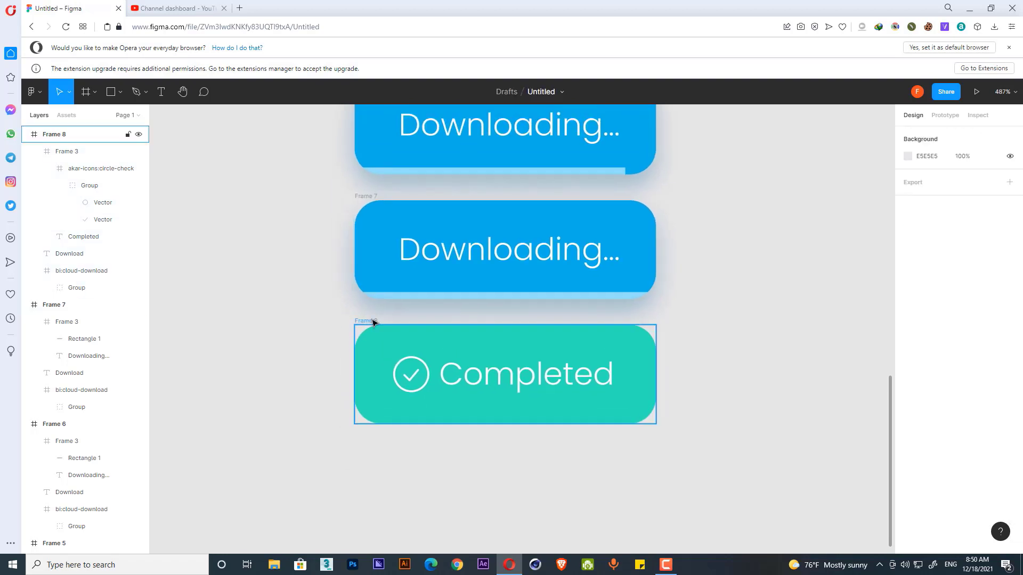
- Try placing a duplicate of the Completed frame over Frame 7 and nudging it up, and undo it
left_click(374, 322)
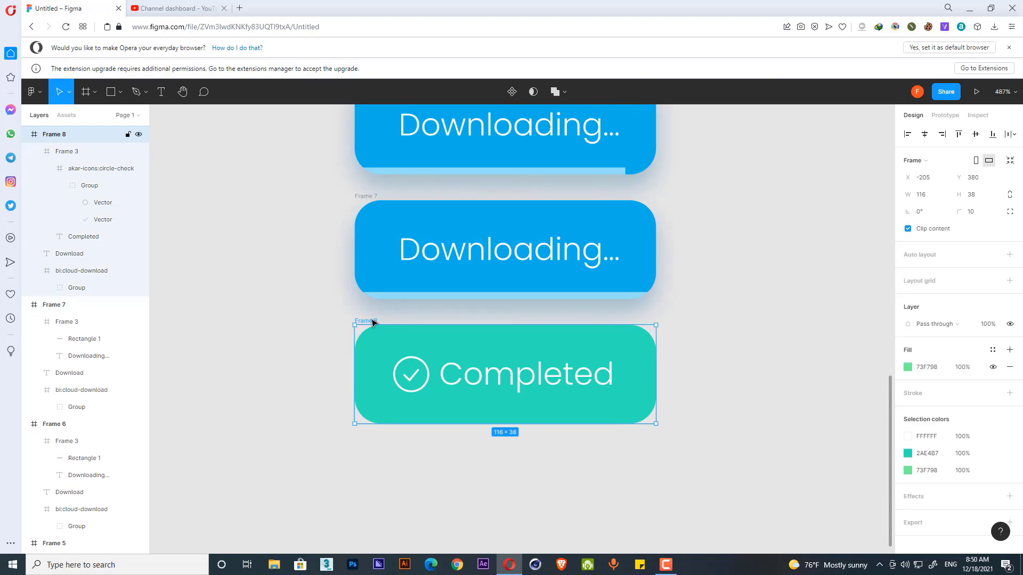
left_click_drag(375, 324, 374, 201)
key("shift+Up")
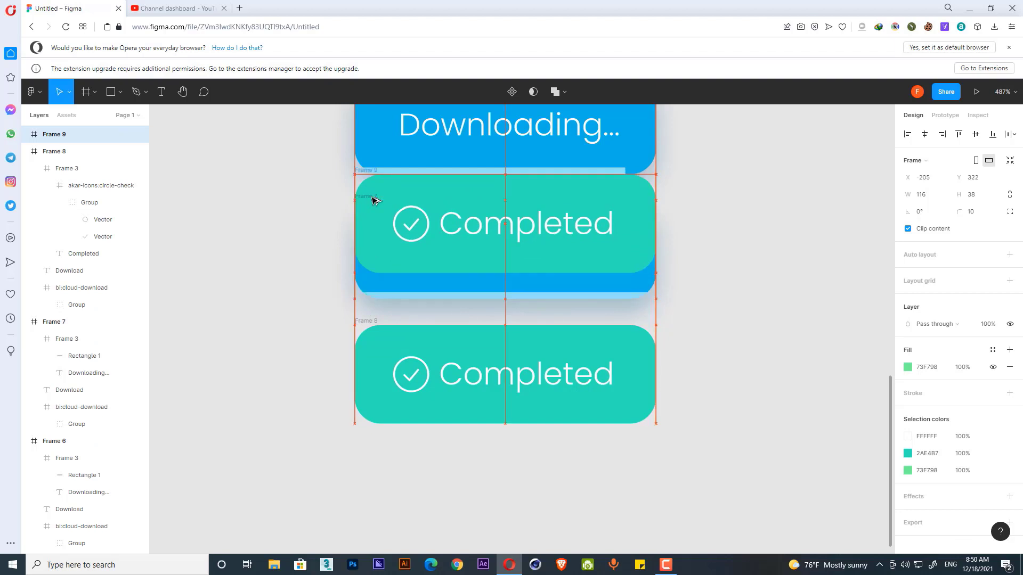
key("ctrl+z")
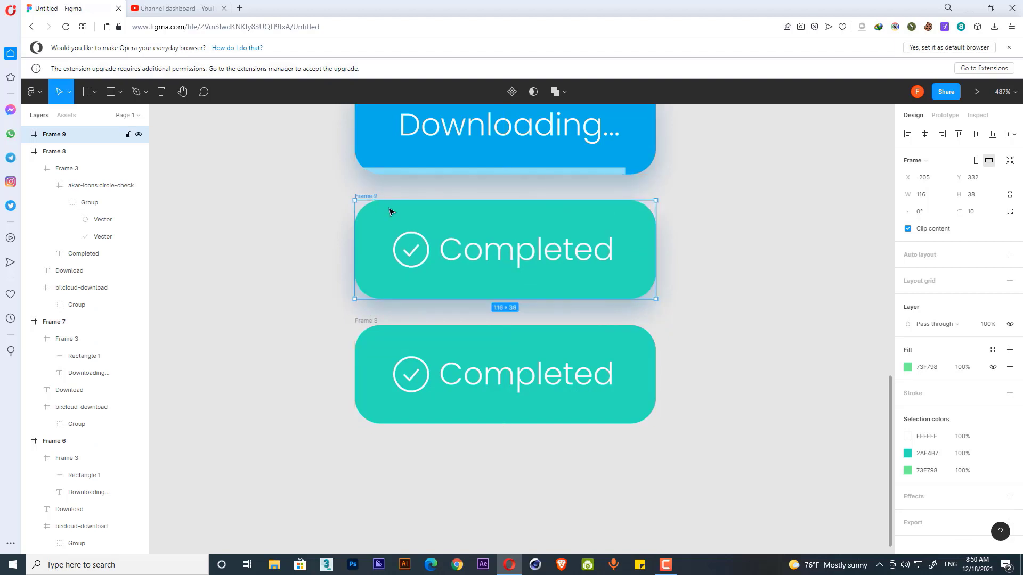
key("ctrl+z")
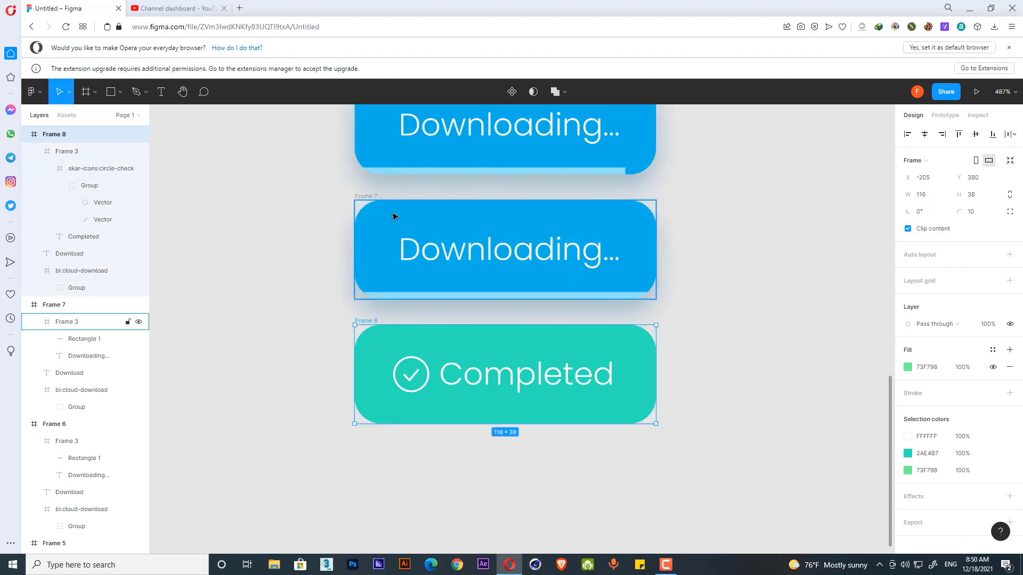
- Try pasting the copied item into Frame 7 and undo the paste
left_click(369, 197)
key("ctrl+v")
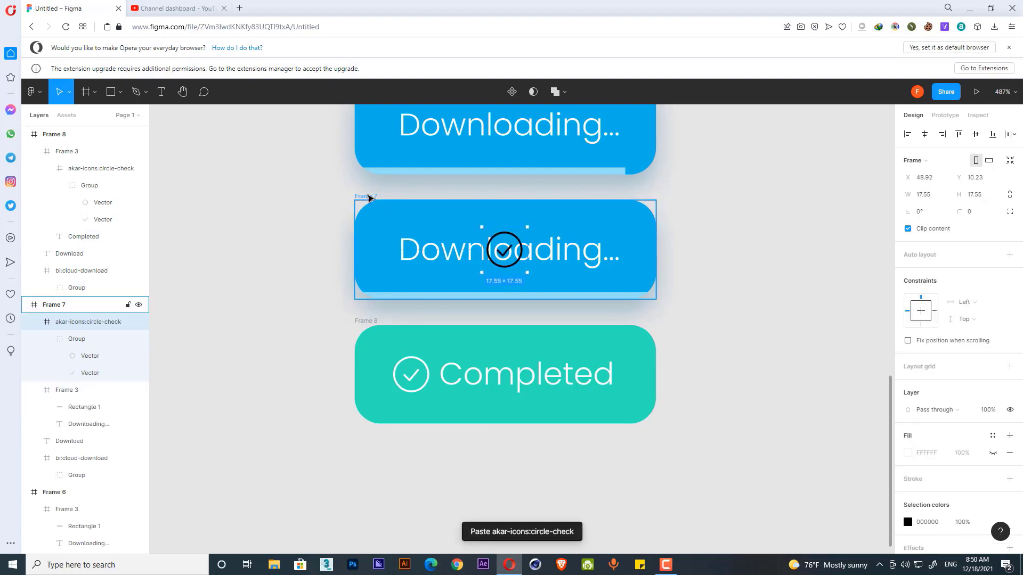
key("ctrl+z")
- Cut the Completed frame and paste it into Frame 7
scroll(368, 198, "up", 1)
left_click(359, 323)
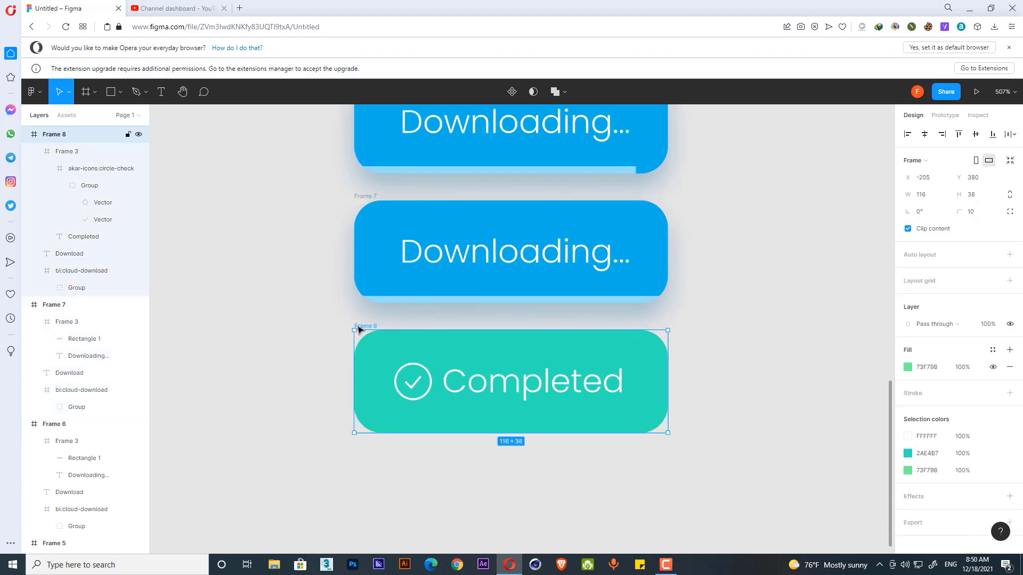
key("Delete")
left_click(368, 198)
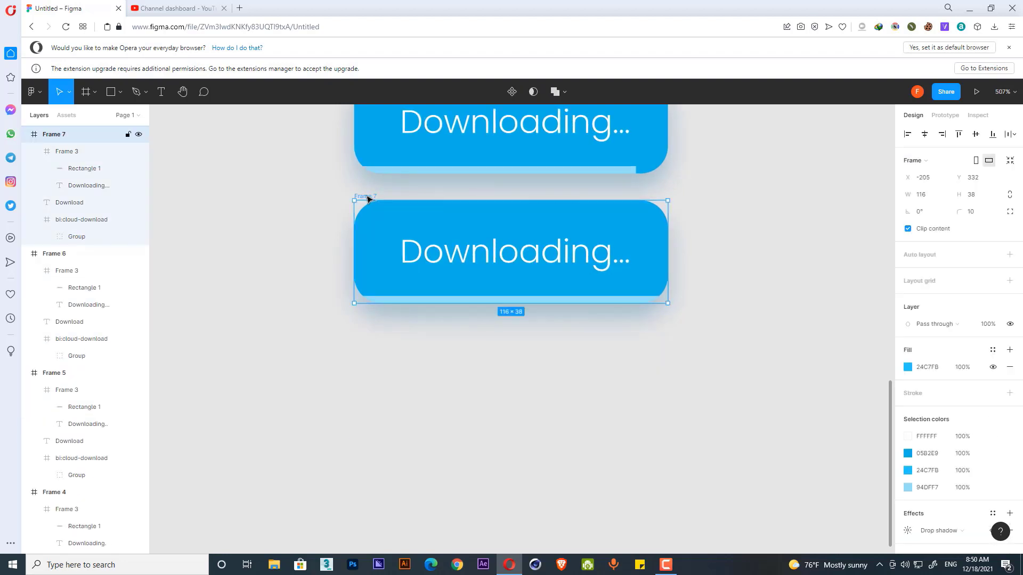
key("ctrl+v")
- Align the pasted Completed frame at X 0 in Frame 7 and move it up out of the visible button area
left_click_drag(785, 235, 366, 237)
key("shift+Up")
key("shift+Up")
key("shift+Up")
key("shift+Up")
key("shift+Up")
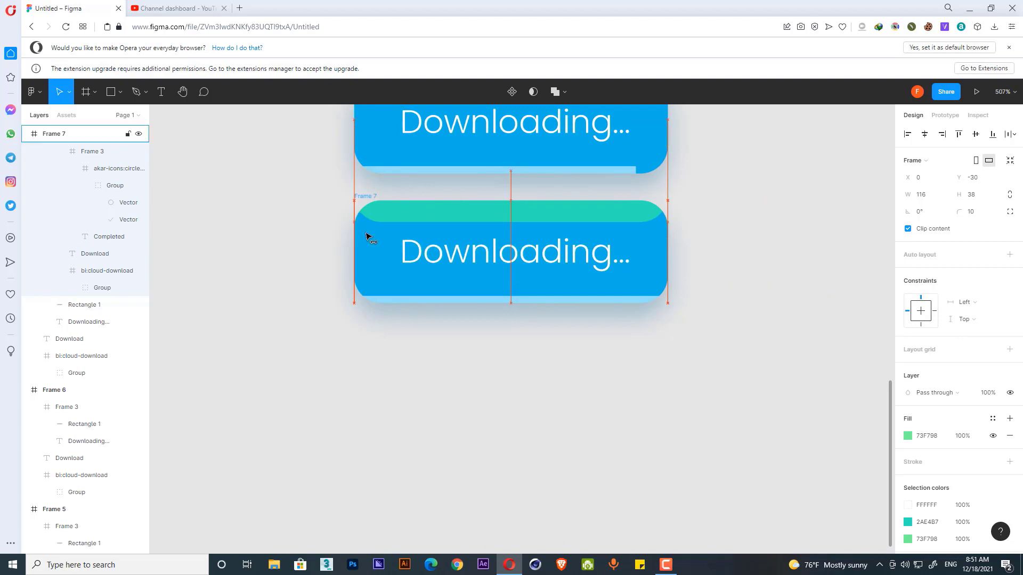
- Duplicate Frame 7, with its nested Completed frame, below it at Y 391
left_click(365, 197)
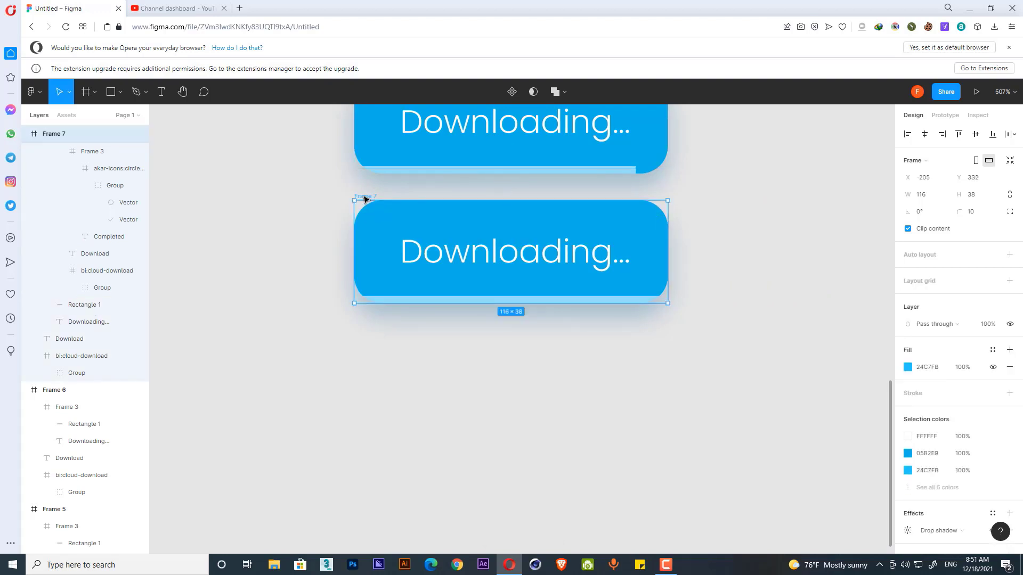
left_click_drag(367, 199, 376, 358)
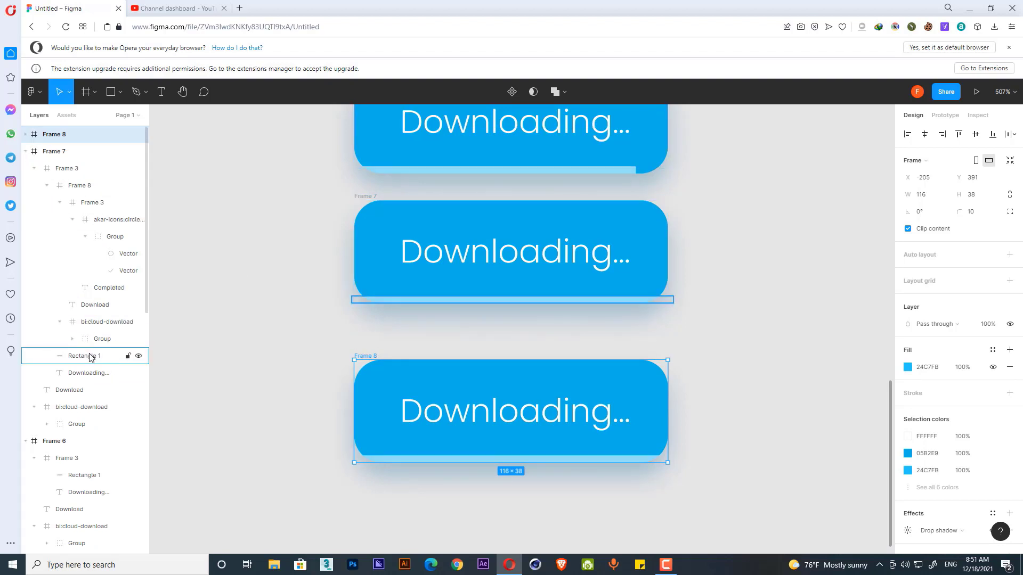
- Select the duplicated Frame 8 and expand its nested layers
left_click(381, 351)
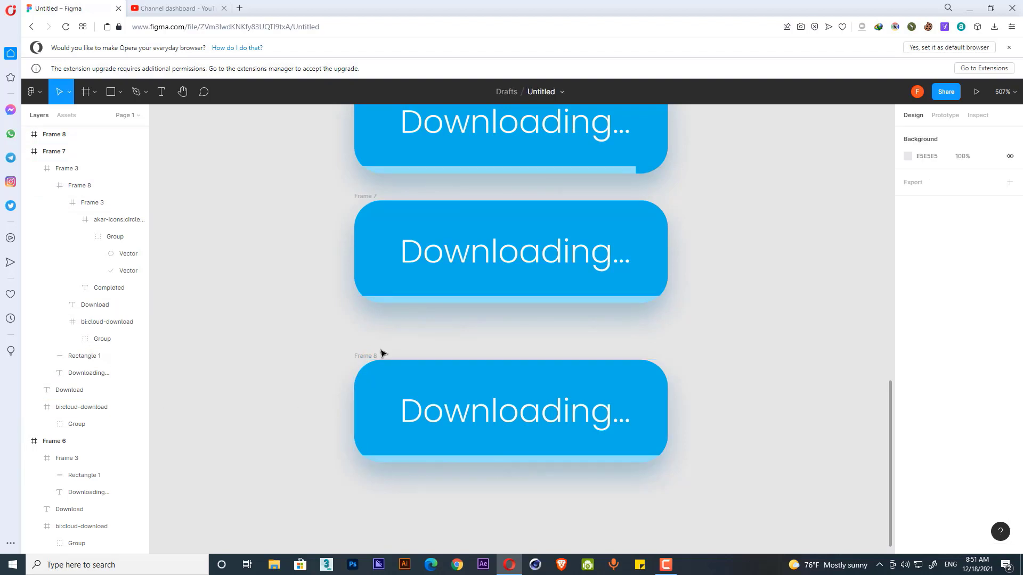
left_click(369, 355)
left_click(27, 134)
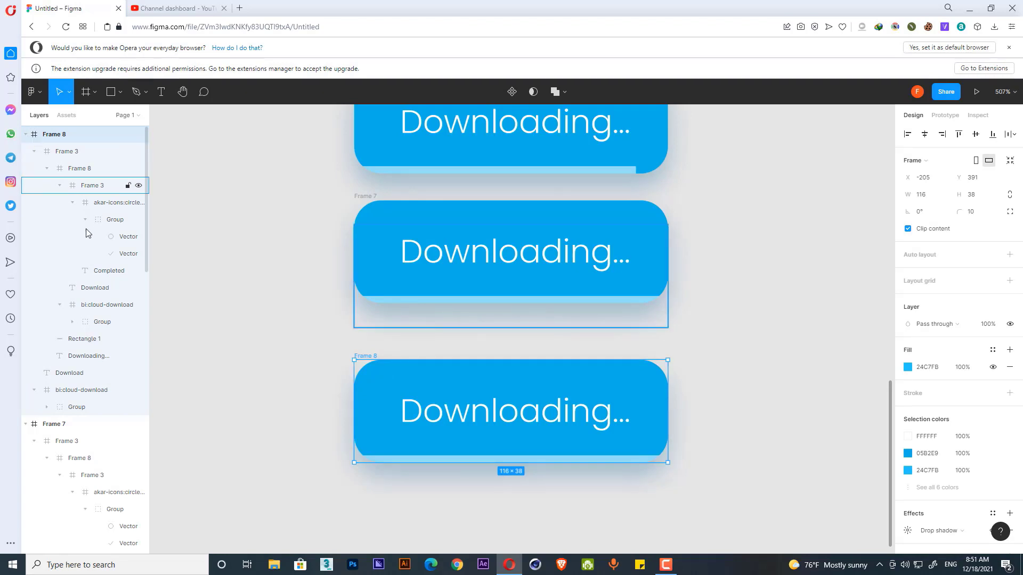
- Try moving the innermost Frame 3 of the Completed frame in Frame 8 down to Y 90, and undo it
left_click(86, 186)
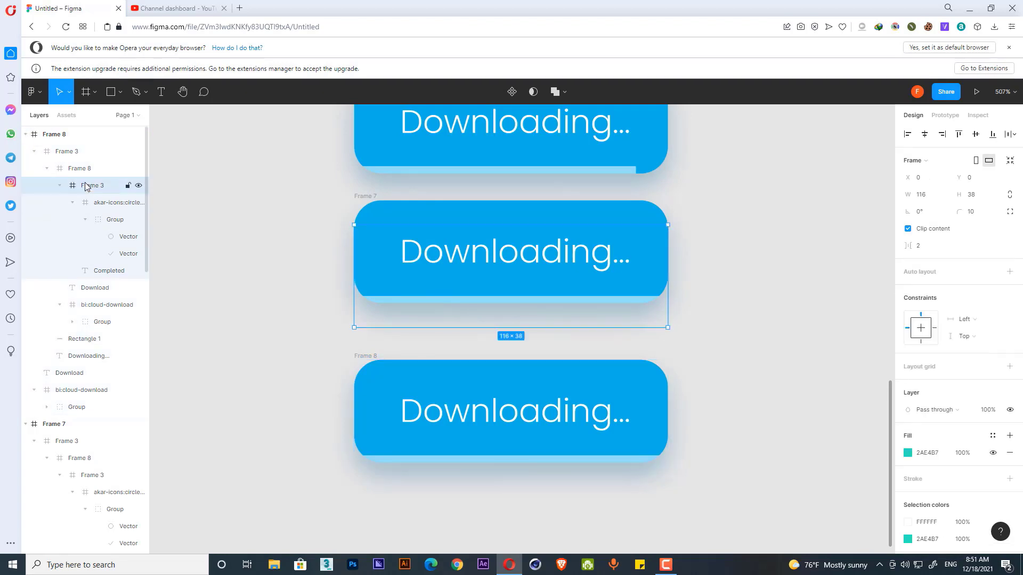
key("shift+Down")
key("shift+Down")
key("shift+Down")
key("shift+Down")
key("shift+Down")
key("shift+Down")
key("shift+Down")
key("shift+Down")
key("shift+Down")
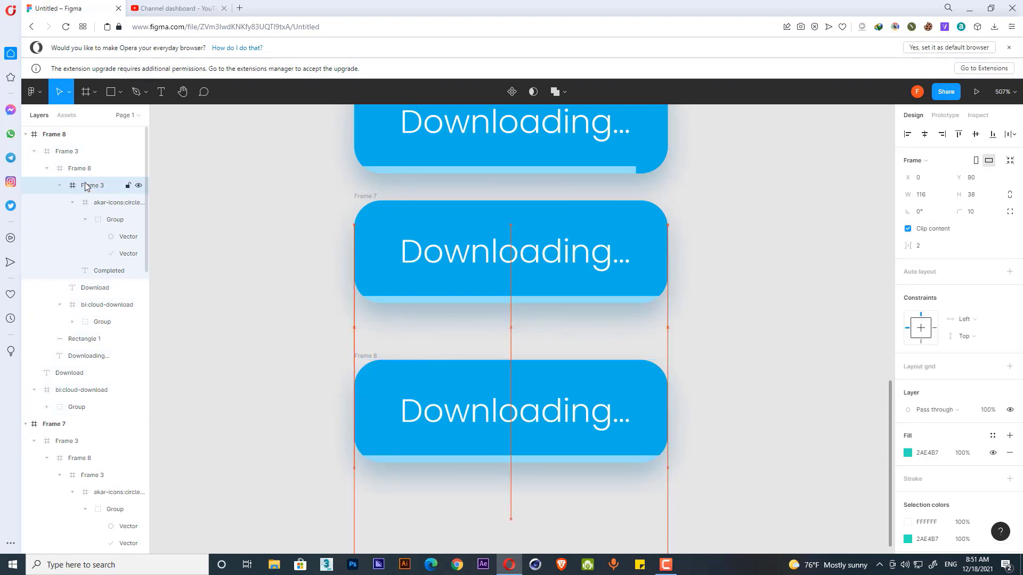
key("ctrl+z")
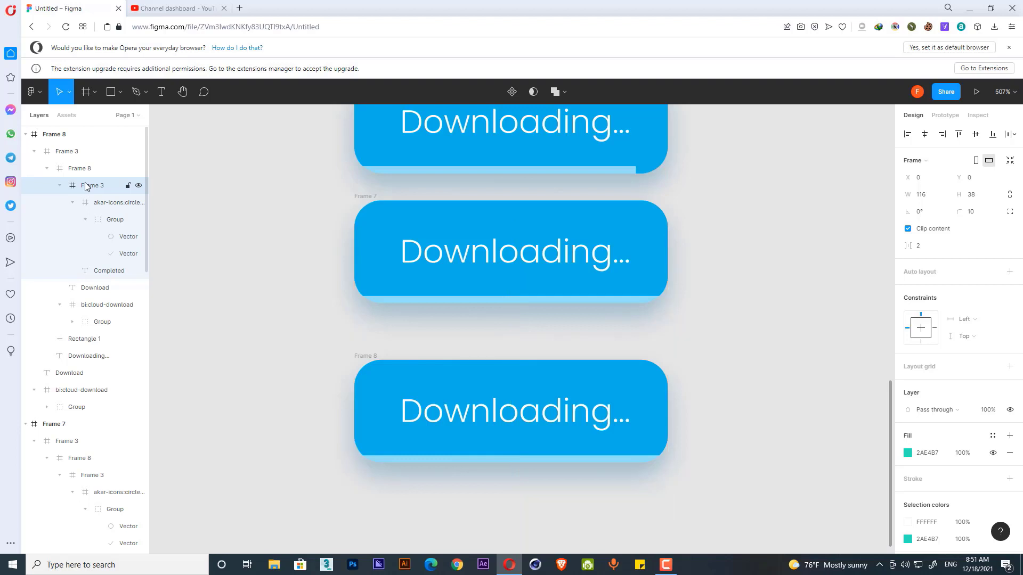
key("ctrl+z")
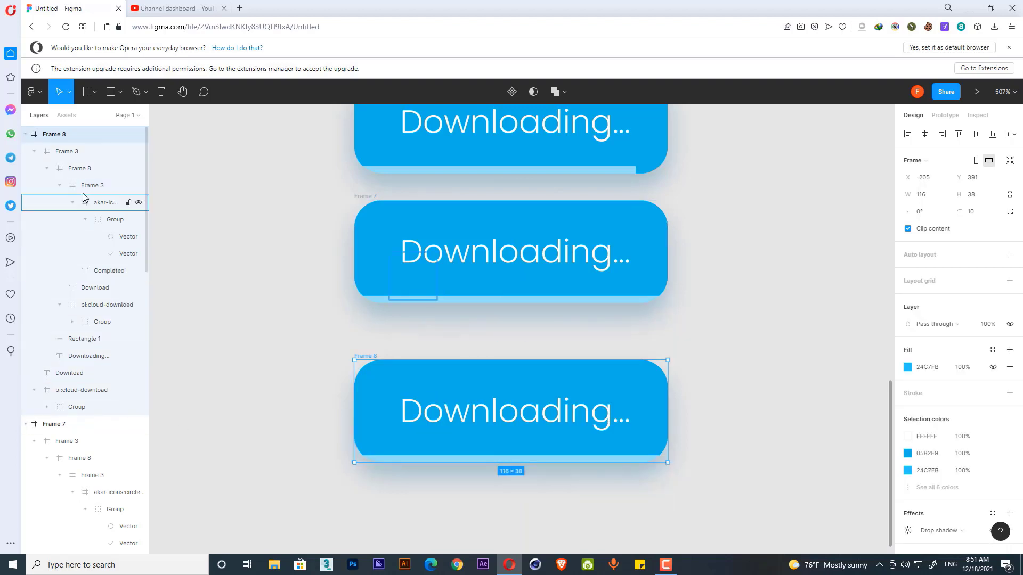
- Move the nested Completed frame inside the outer Frame 8 down to Y 0 so it covers the button
left_click(84, 173)
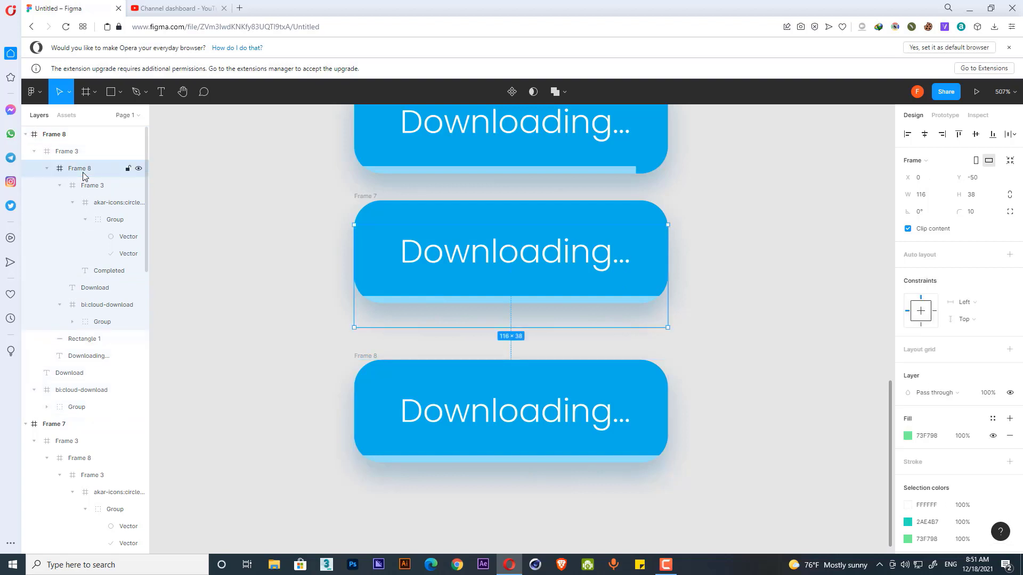
key("shift+Down")
key("shift+Down")
key("shift+Down")
key("shift+Down")
key("shift+Down")
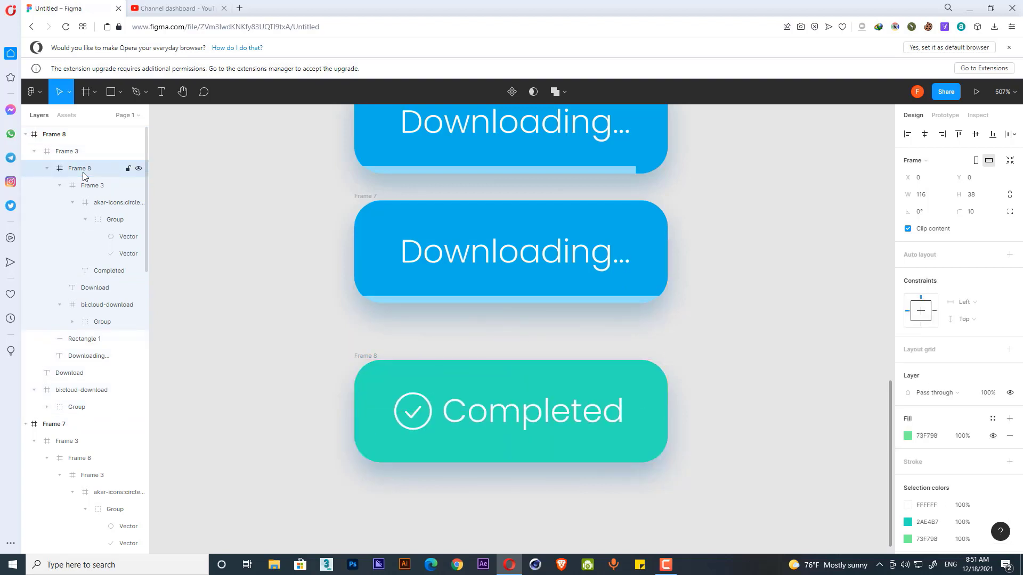
left_click(290, 317)
- Remove the drop shadow effect from Frame 3 and Frame 4
scroll(290, 319, "down", 5, "ctrl")
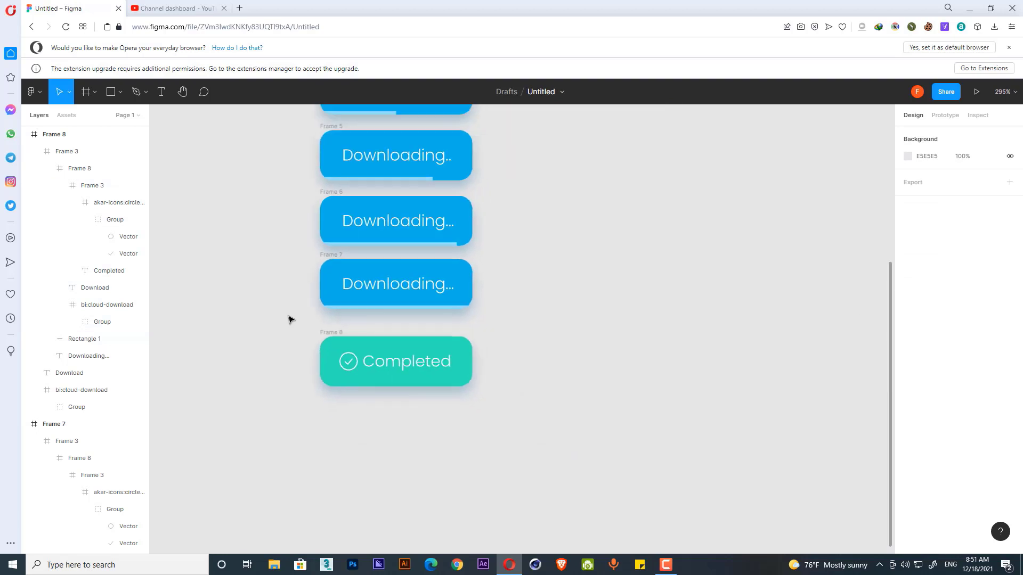
left_click_drag(264, 286, 328, 350)
scroll(330, 351, "down", 3)
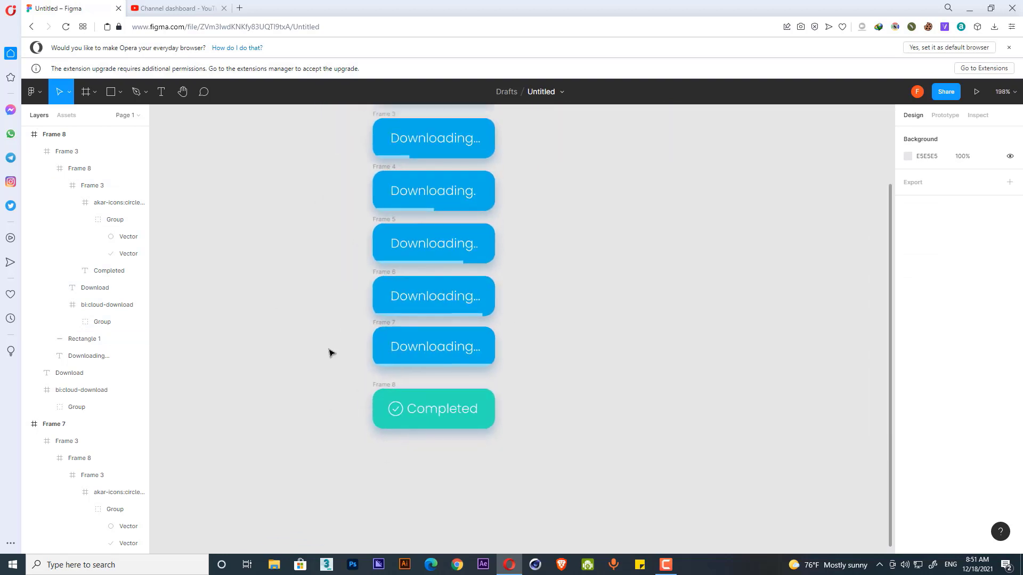
scroll(329, 350, "down", 1)
left_click_drag(307, 279, 314, 322)
scroll(314, 323, "down", 1)
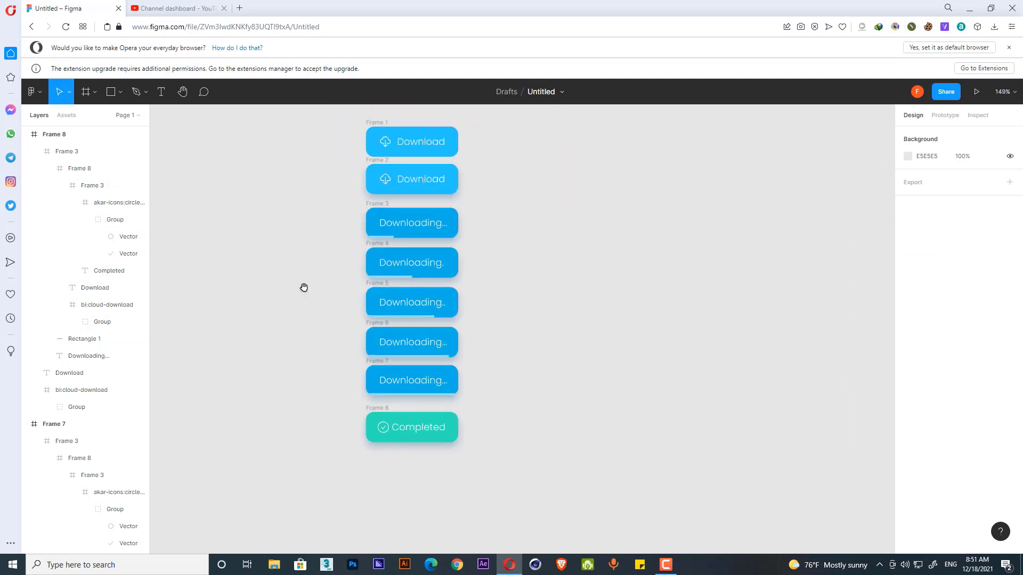
left_click_drag(303, 275, 308, 304)
scroll(309, 303, "up", 3)
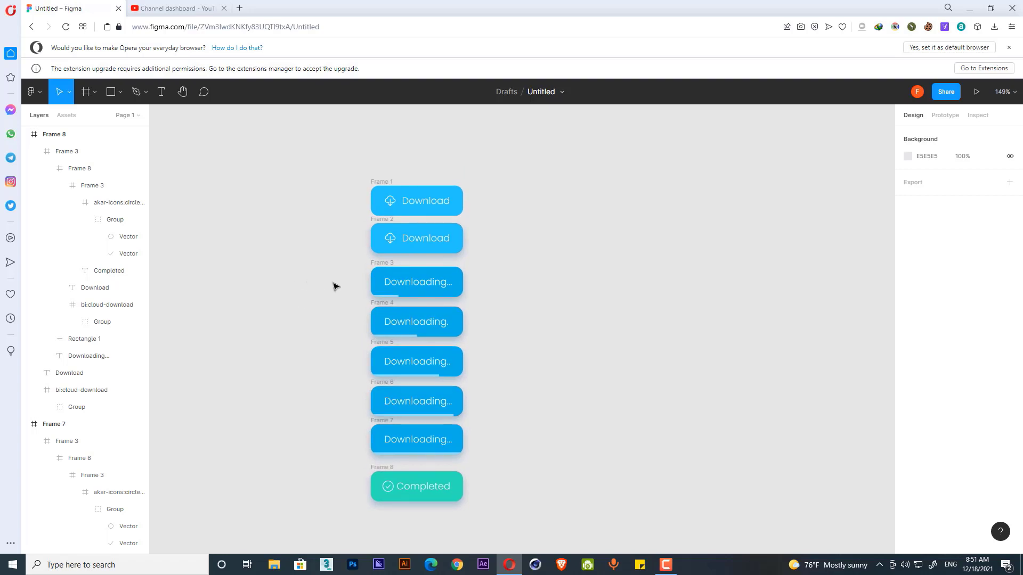
left_click(391, 266)
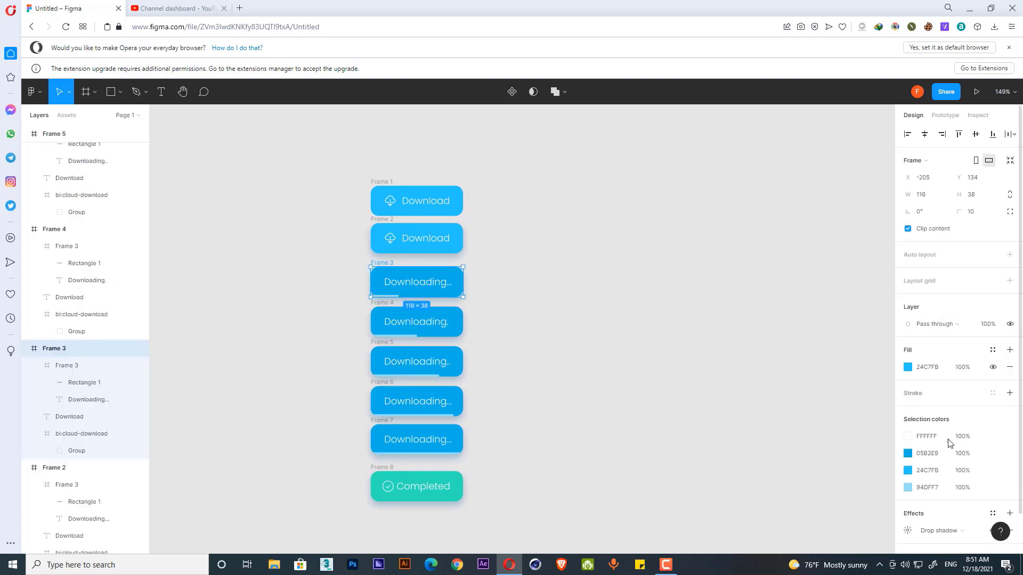
scroll(951, 451, "down", 2)
left_click(1008, 486)
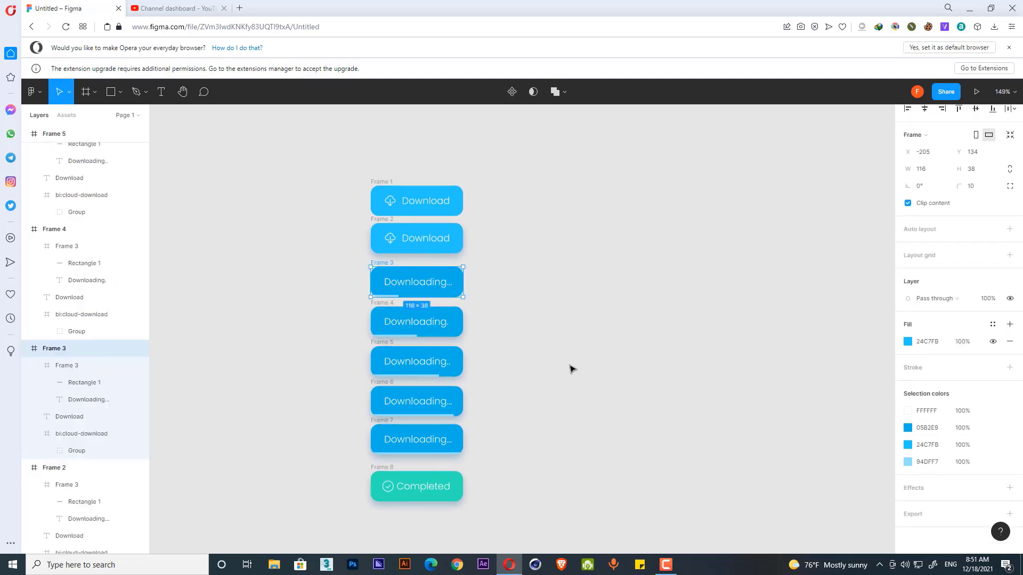
left_click(382, 303)
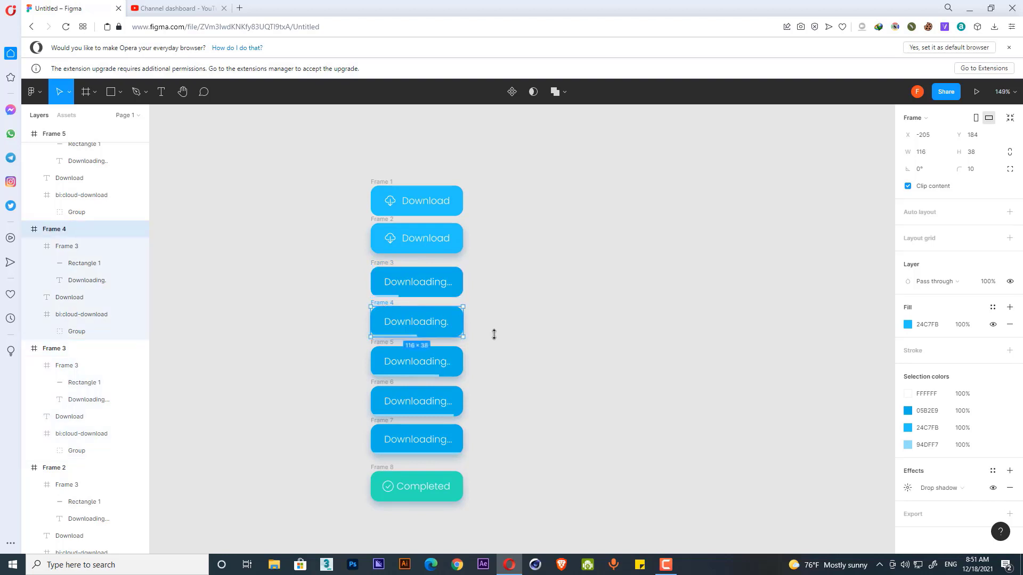
left_click(1009, 488)
- Remove the drop shadow effect from Frames 5, 6, 7 and 8
left_click(384, 344)
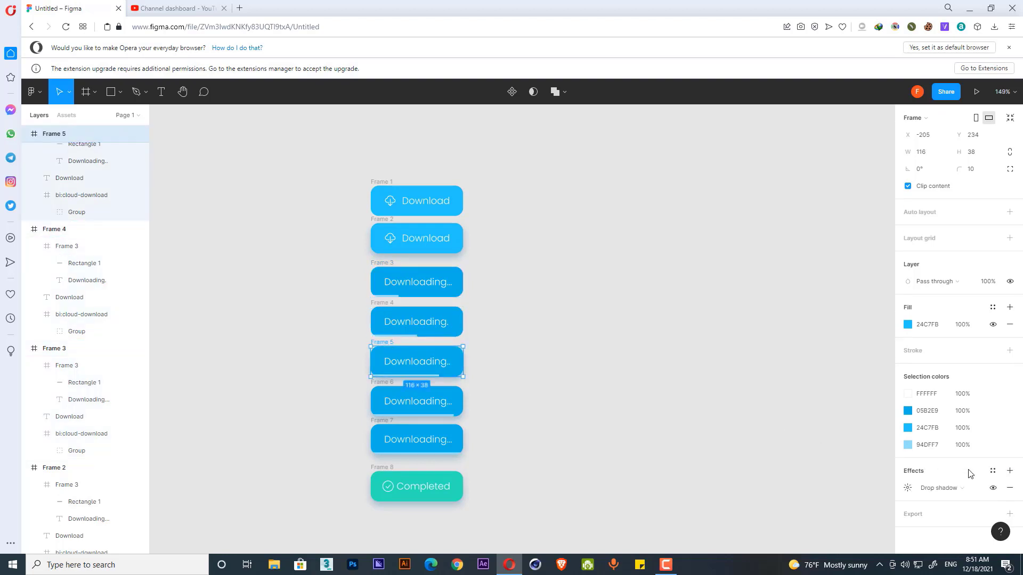
left_click(1009, 488)
left_click(397, 387)
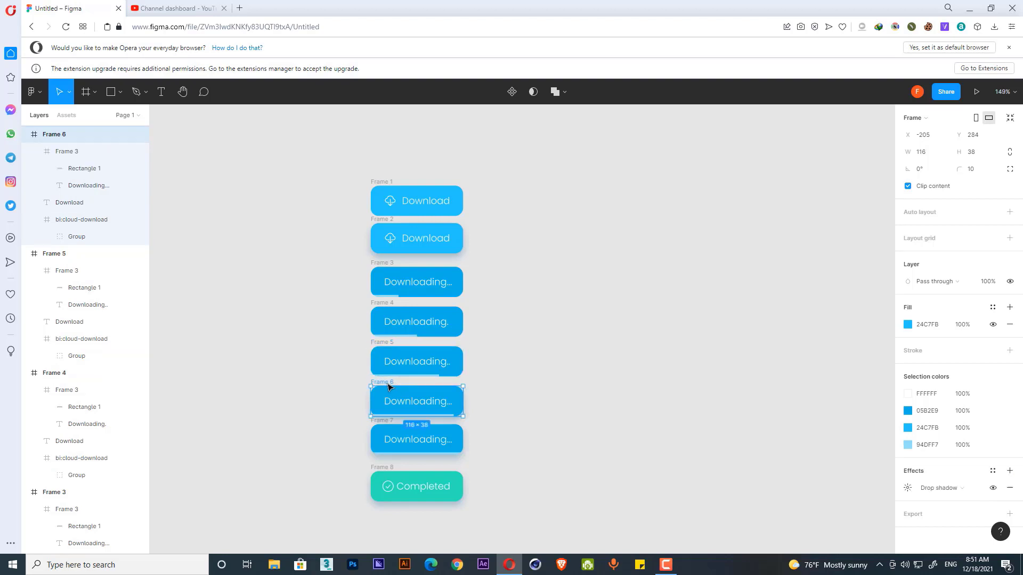
left_click(1009, 488)
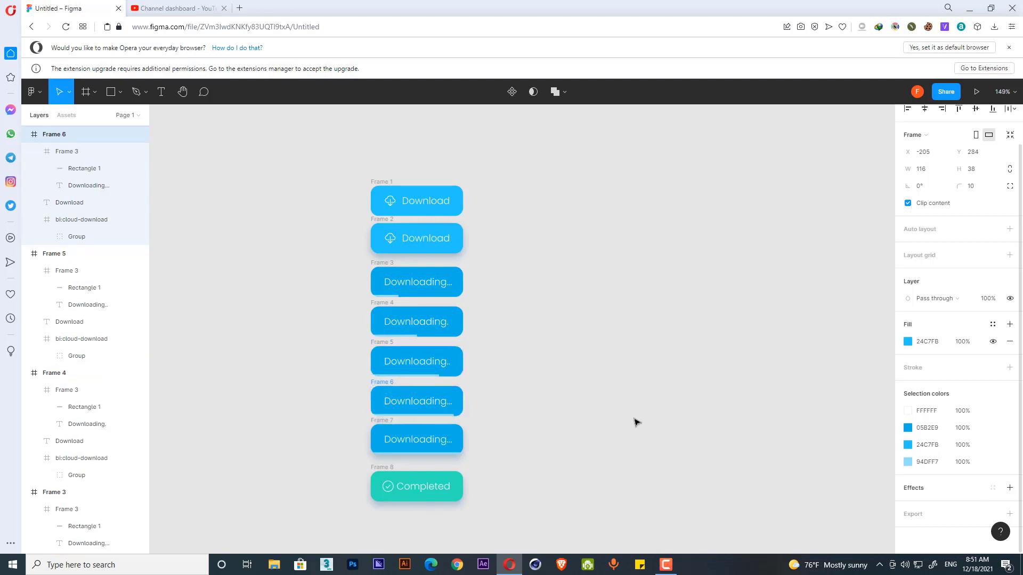
left_click(392, 423)
left_click(1009, 488)
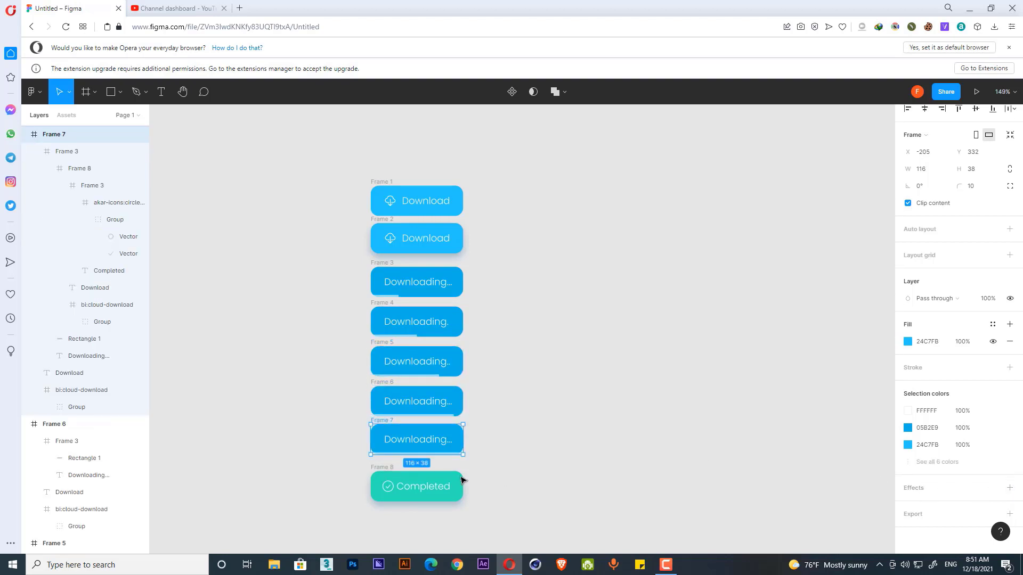
left_click(393, 469)
left_click(1009, 488)
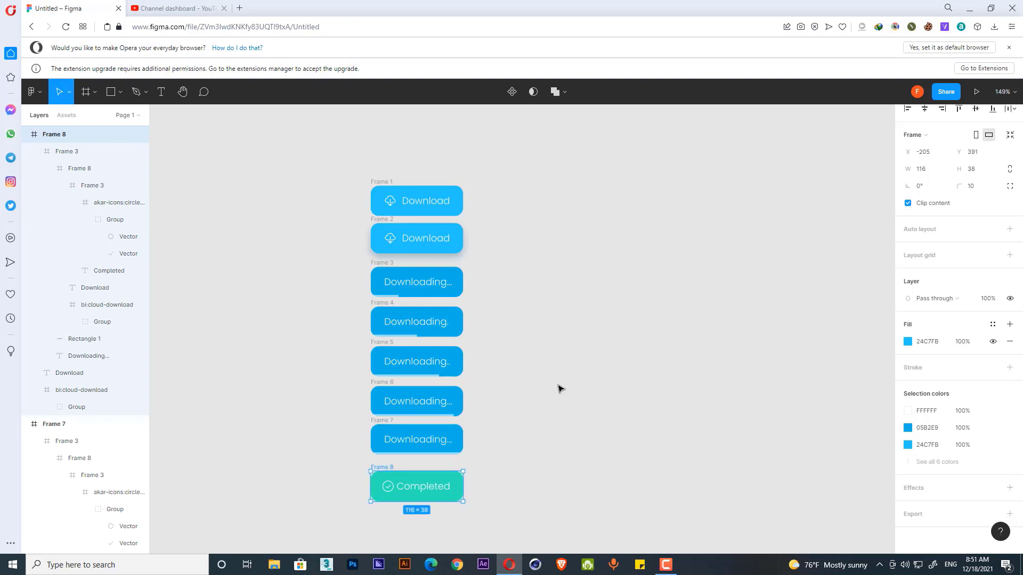
left_click(559, 386)
- Turn all eight button frames into multiple components and combine them as variants of one component set
left_click_drag(293, 149, 551, 512)
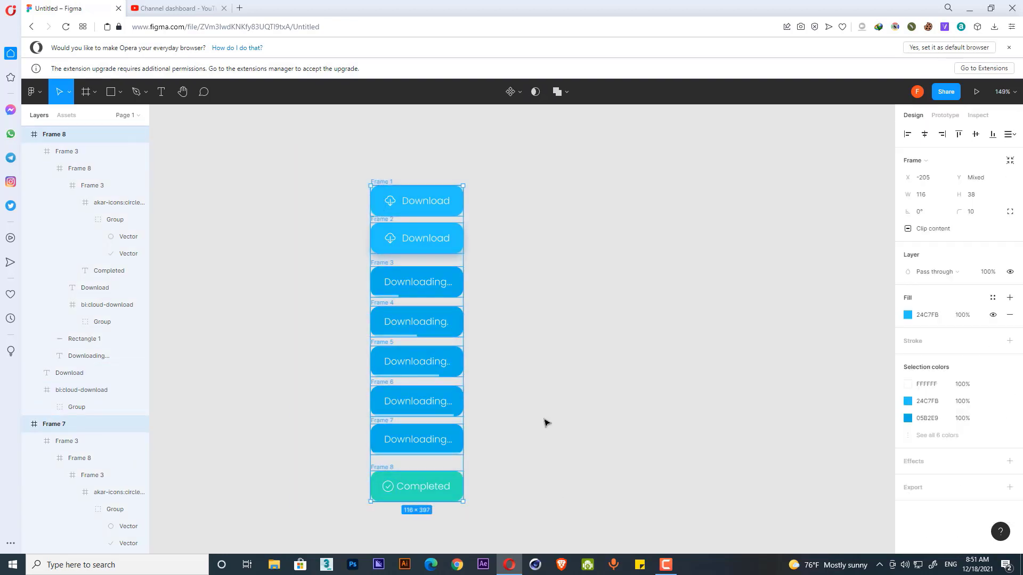
left_click(512, 92)
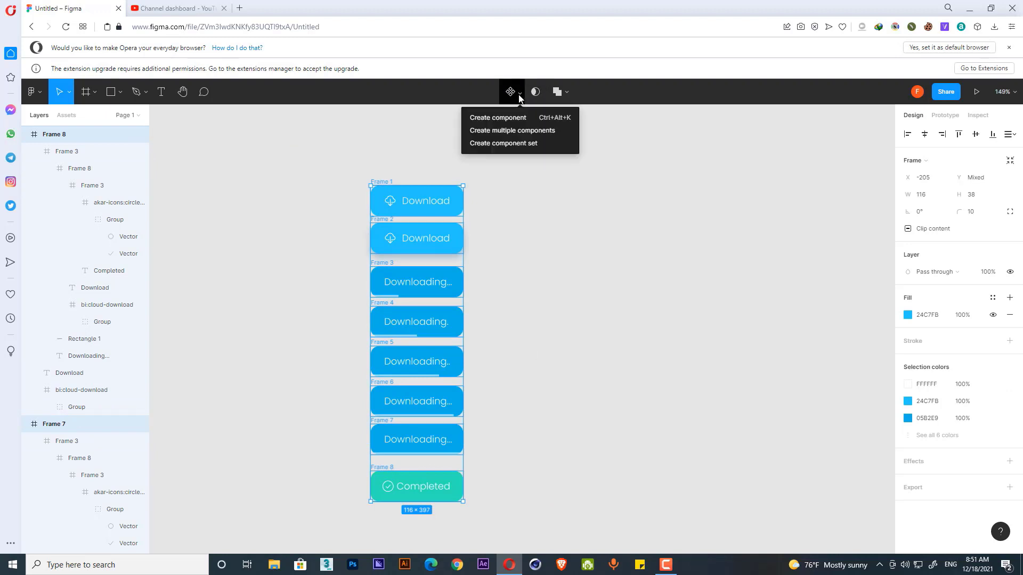
left_click(513, 131)
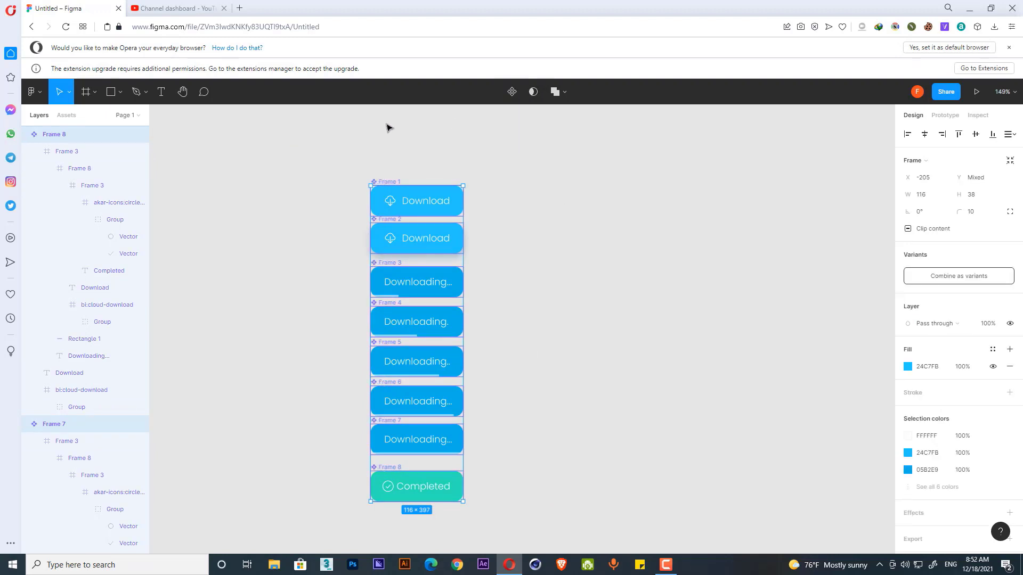
left_click(950, 280)
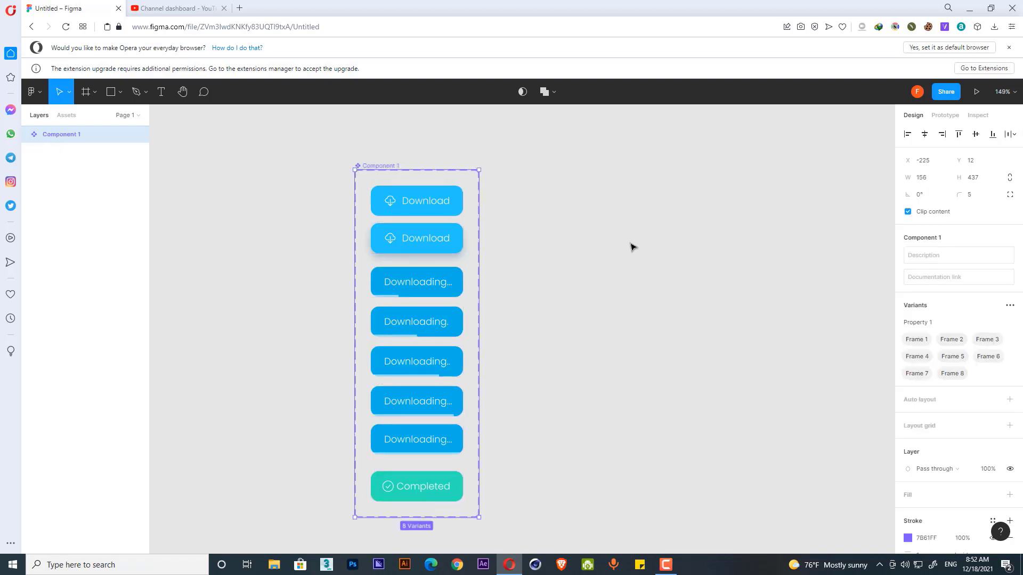
left_click(537, 246)
- Add a prototype interaction from the Frame 1 variant to Frame 2, triggered while hovering
left_click_drag(391, 161, 421, 162)
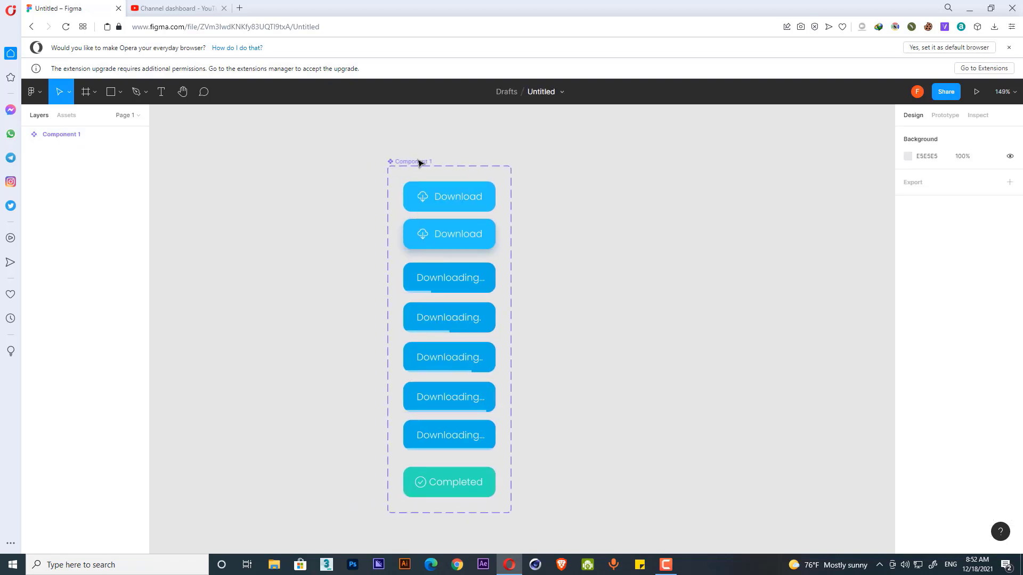
left_click(474, 199)
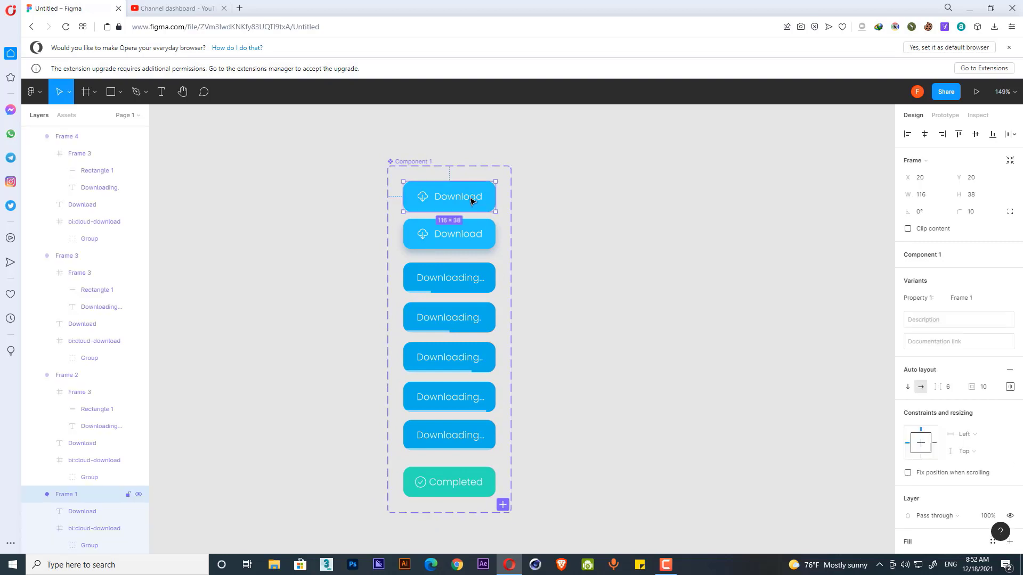
left_click(946, 118)
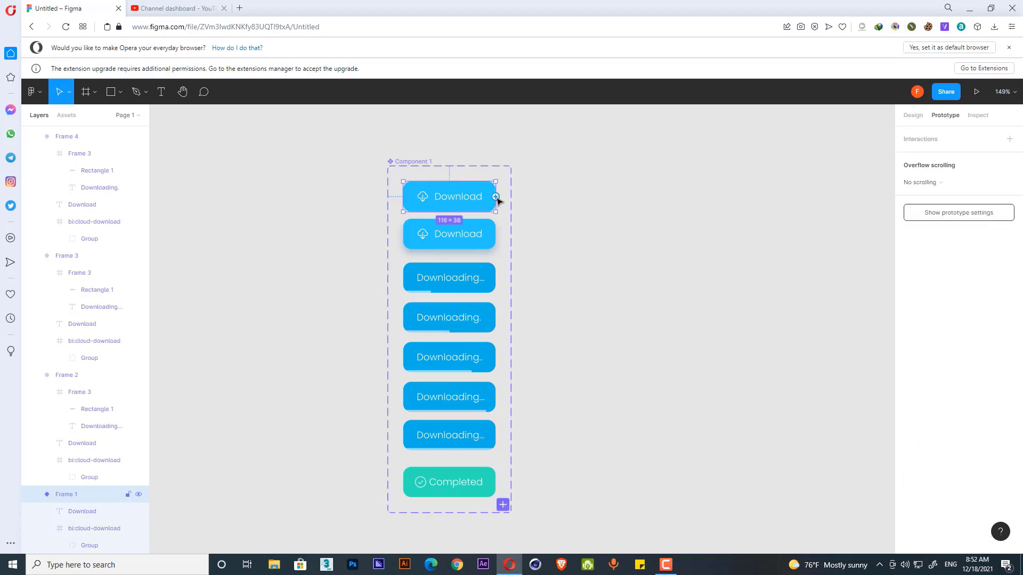
left_click_drag(495, 197, 494, 233)
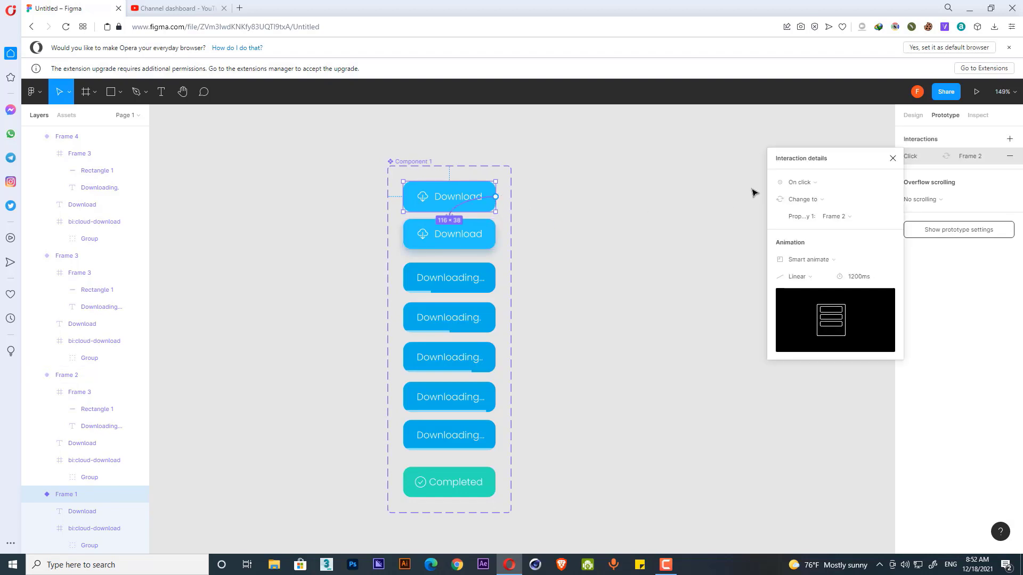
left_click(798, 186)
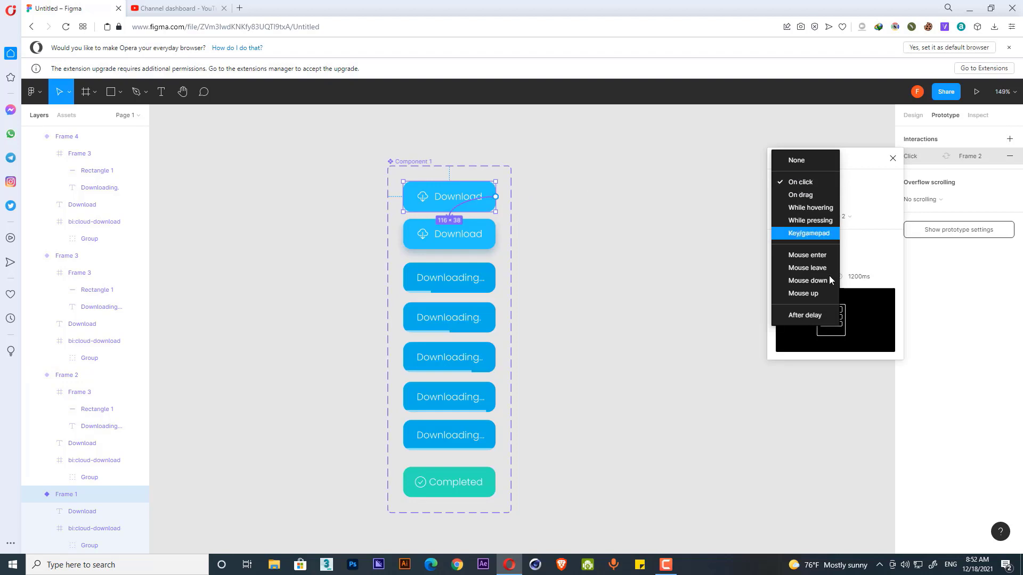
left_click(816, 208)
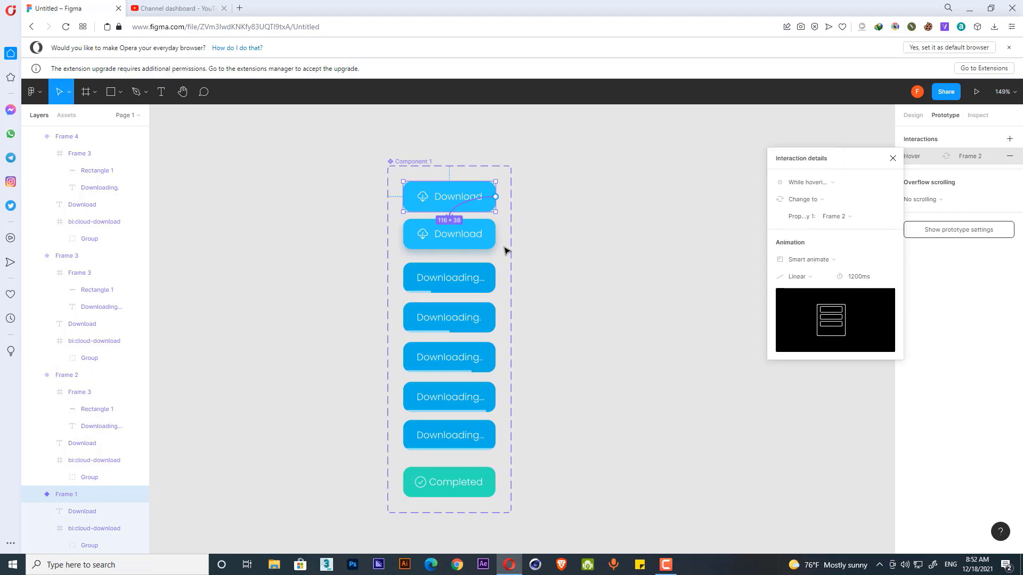
- Connect the Frame 2 variant to Frame 3 on click, and Frame 3 to Frame 4 with the After delay trigger
left_click(476, 253)
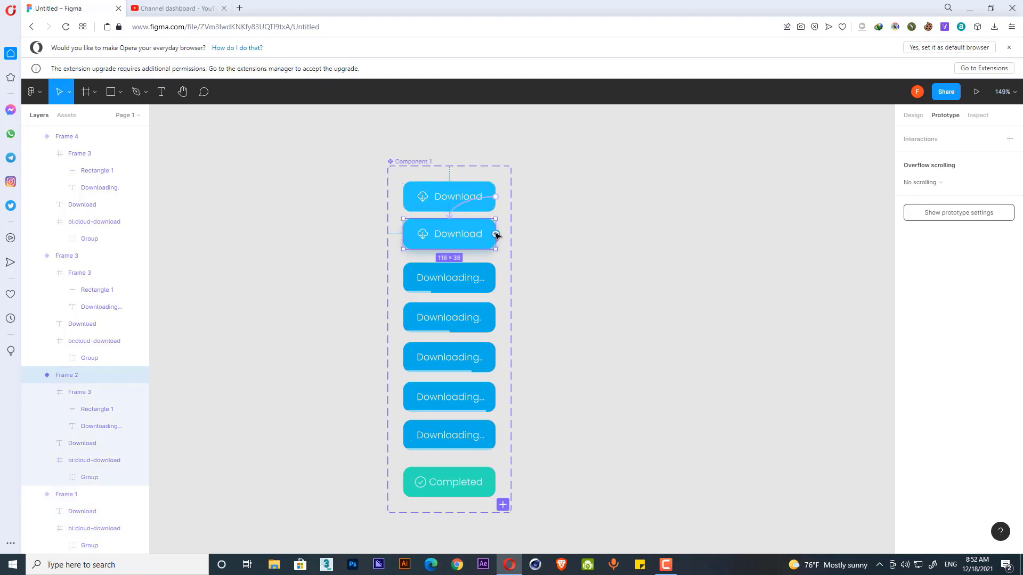
left_click_drag(496, 235, 489, 278)
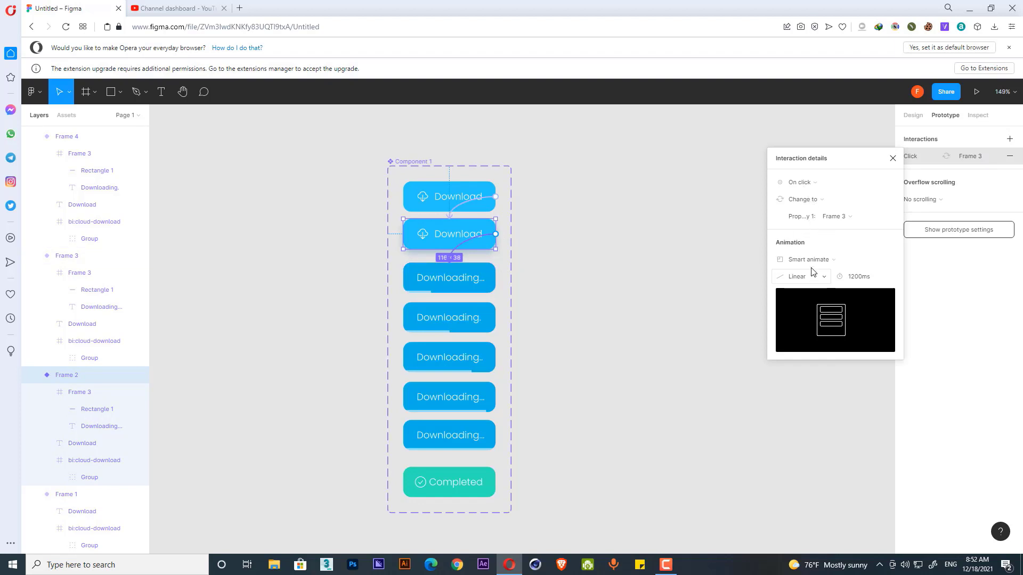
left_click(488, 277)
left_click_drag(497, 277, 486, 315)
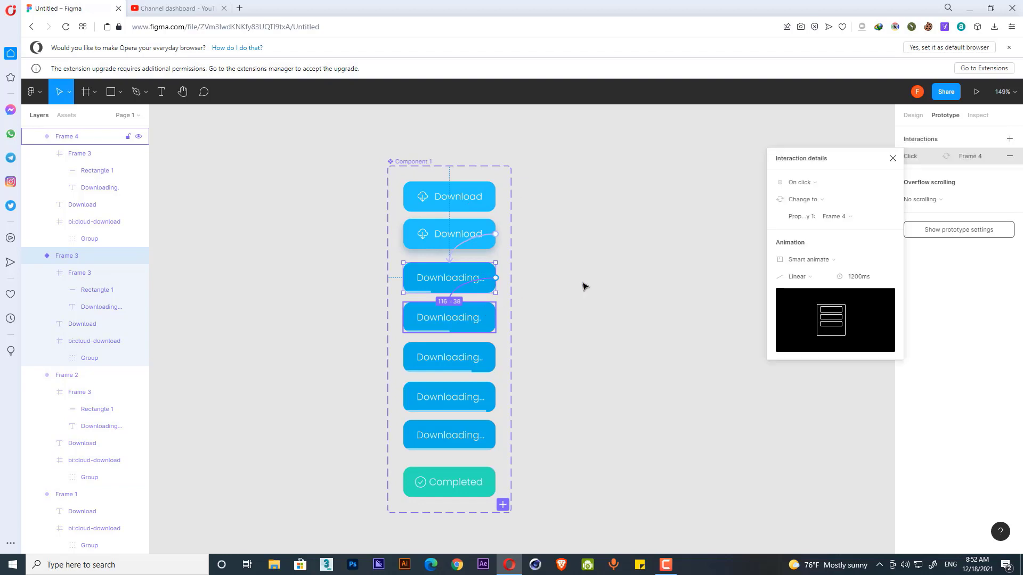
left_click(801, 186)
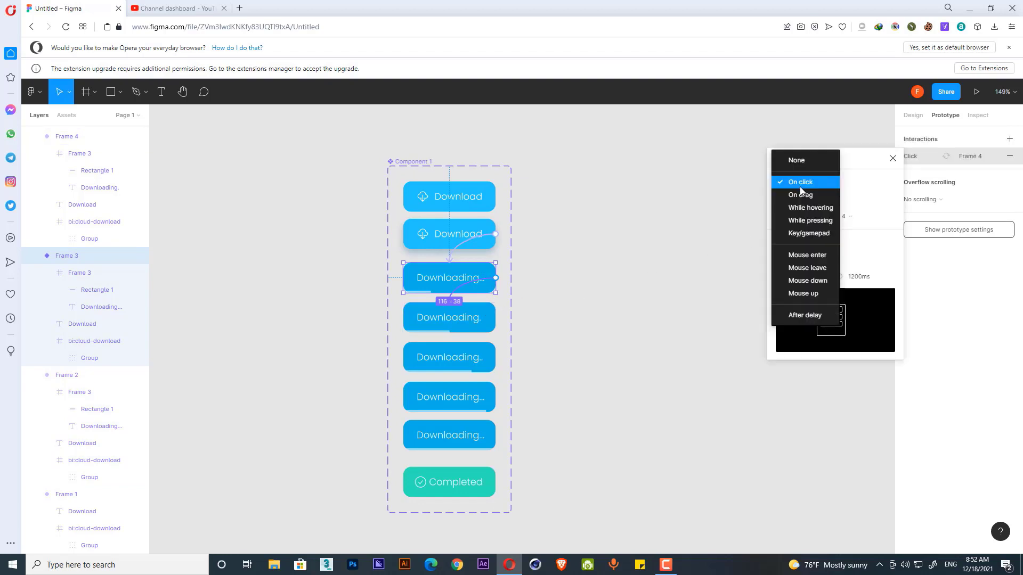
left_click(804, 315)
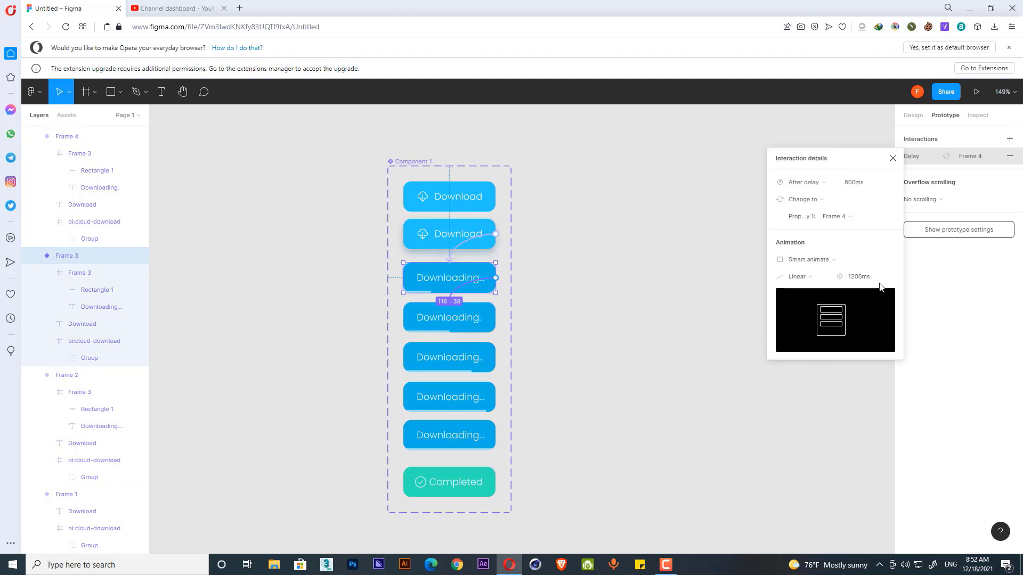
- Connect the Frame 4 variant to Frame 5 and Frame 5 to Frame 6, using a Smart animate transition
left_click(492, 330)
left_click_drag(497, 318, 489, 356)
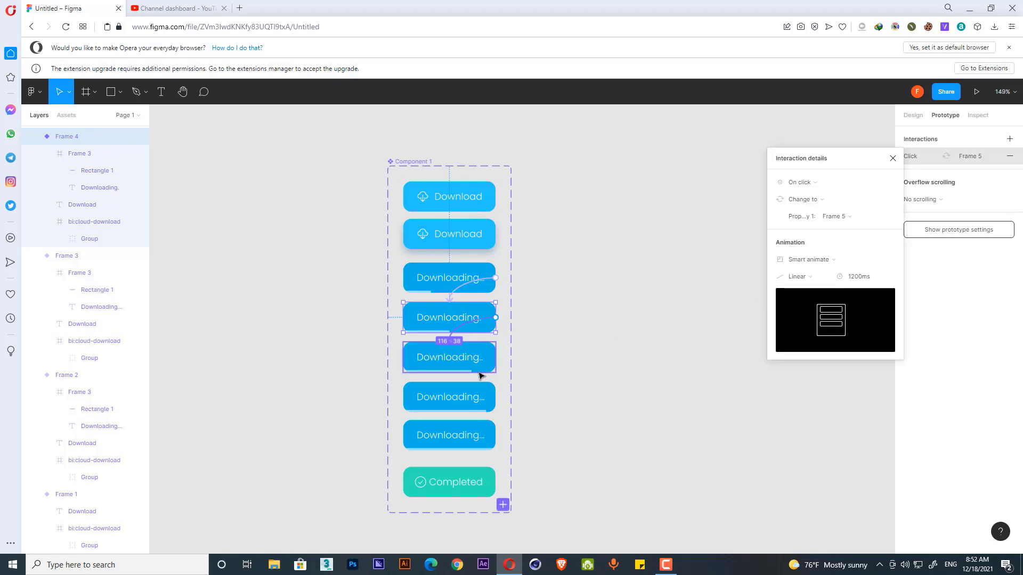
left_click(492, 369)
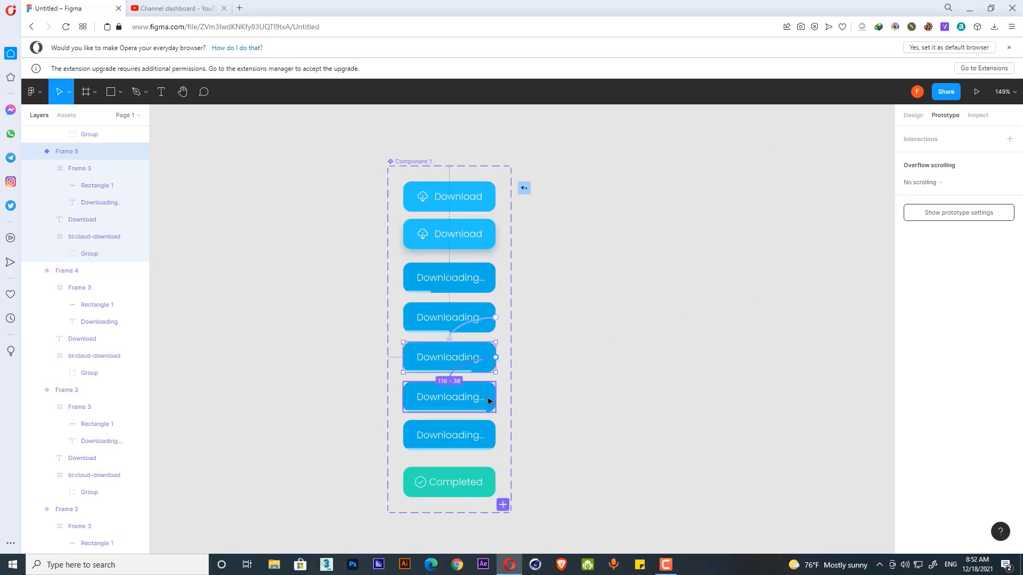
left_click_drag(489, 401, 492, 400)
left_click(805, 261)
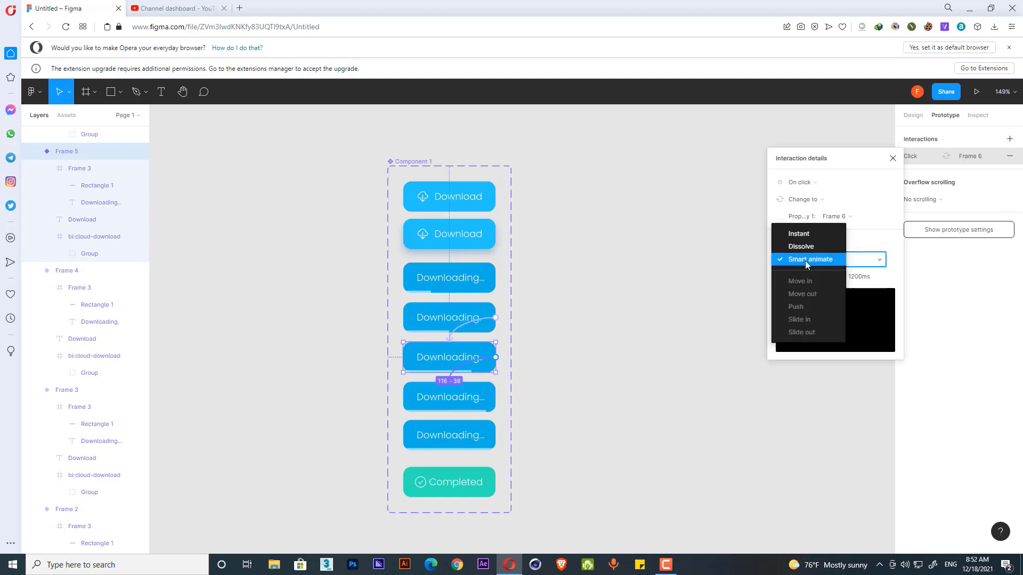
left_click(805, 261)
left_click(802, 274)
left_click(803, 274)
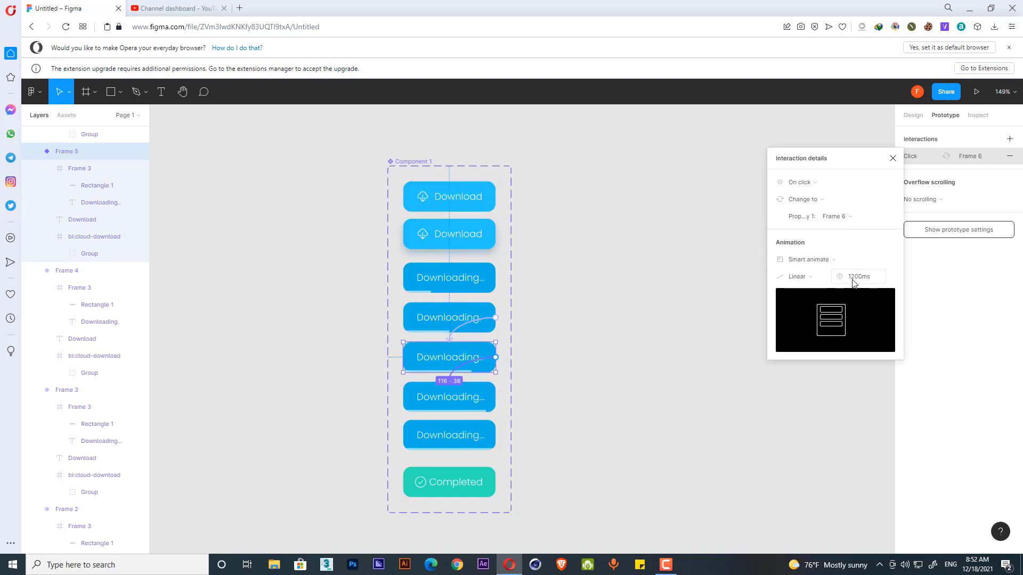
- Connect the Frame 6 variant to Frame 7 and Frame 7 to the Completed variant, Frame 8
left_click(482, 397)
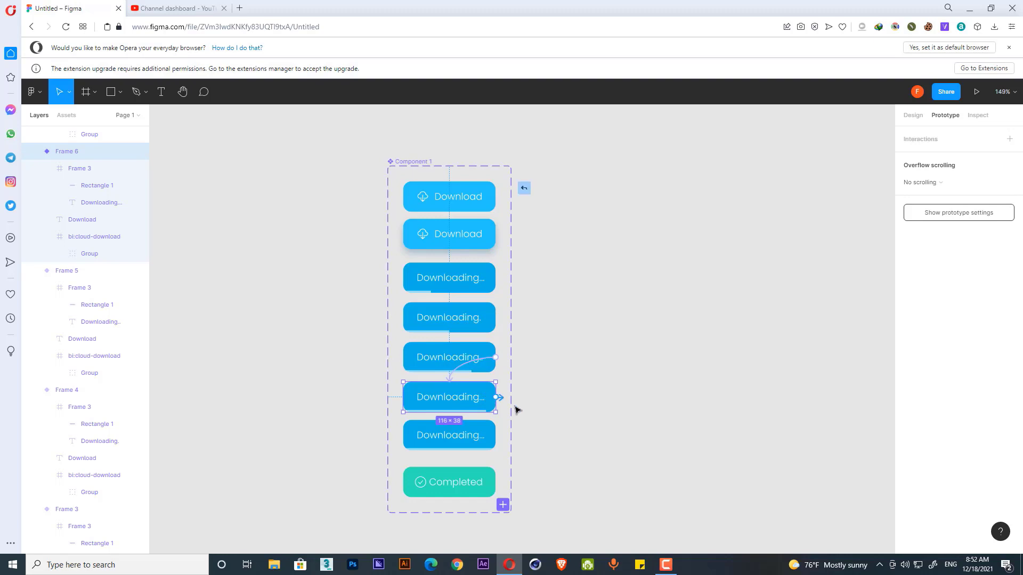
left_click_drag(495, 396, 482, 437)
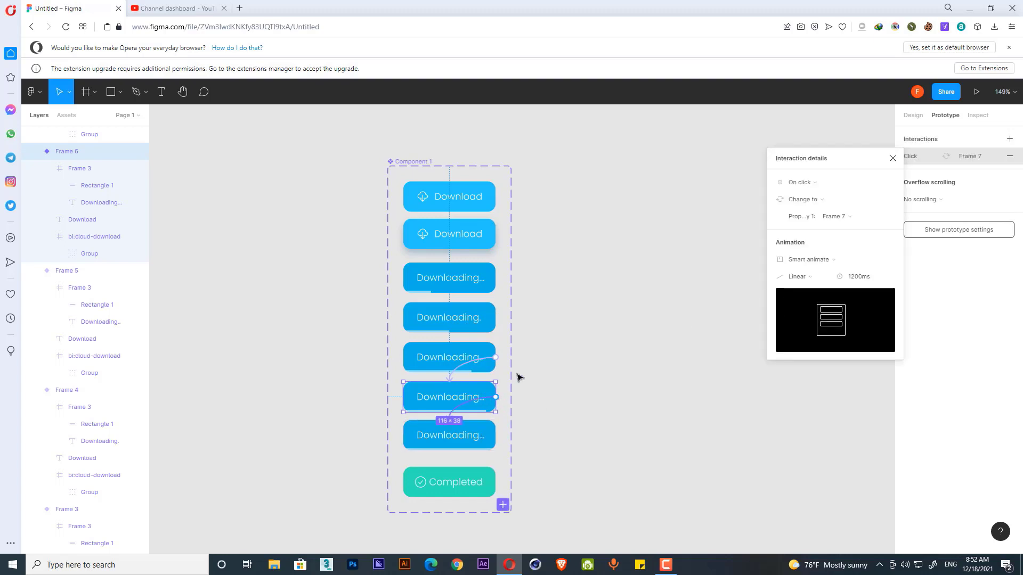
left_click(494, 437)
left_click_drag(496, 436, 481, 476)
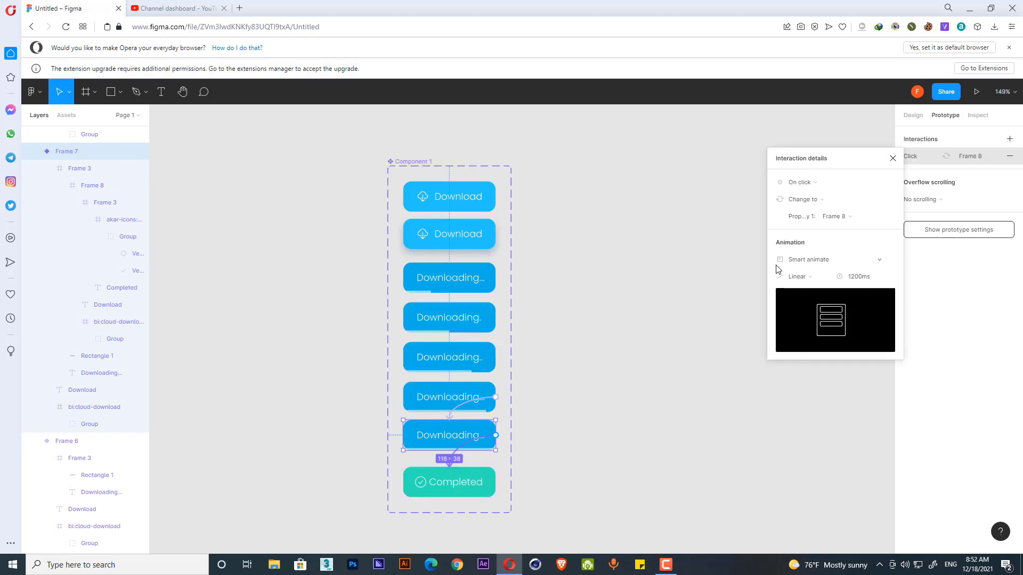
- Change the interaction triggers of the Frame 6, Frame 5 and Frame 4 variants to After delay
left_click(477, 398)
left_click(816, 181)
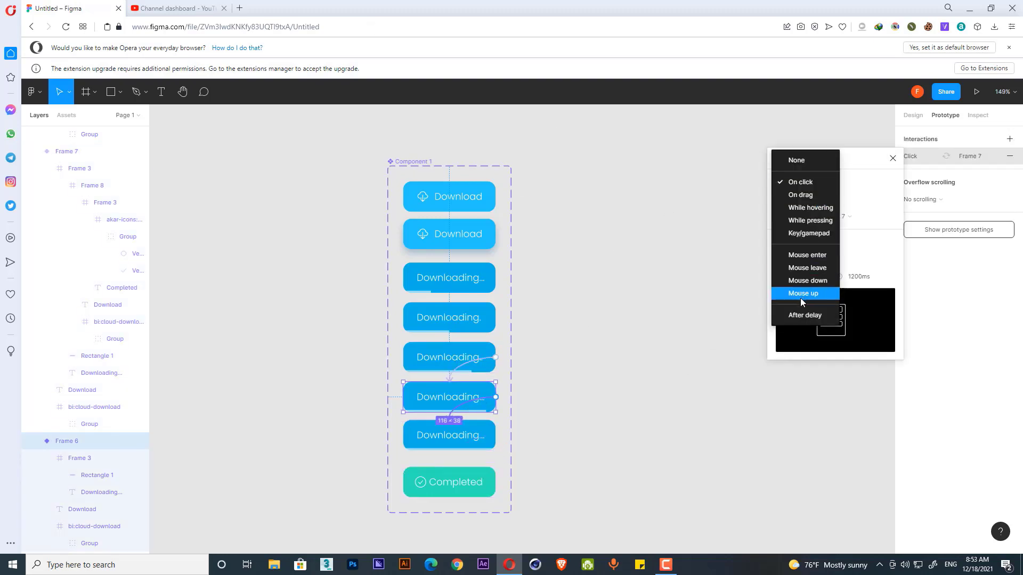
left_click(766, 309)
left_click(489, 361)
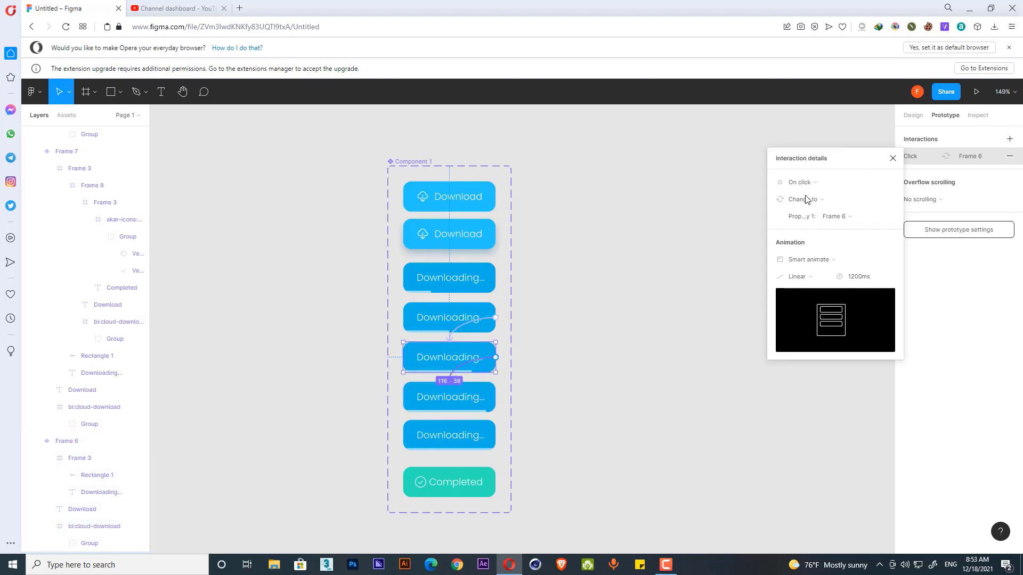
left_click(803, 182)
left_click(799, 314)
left_click(487, 320)
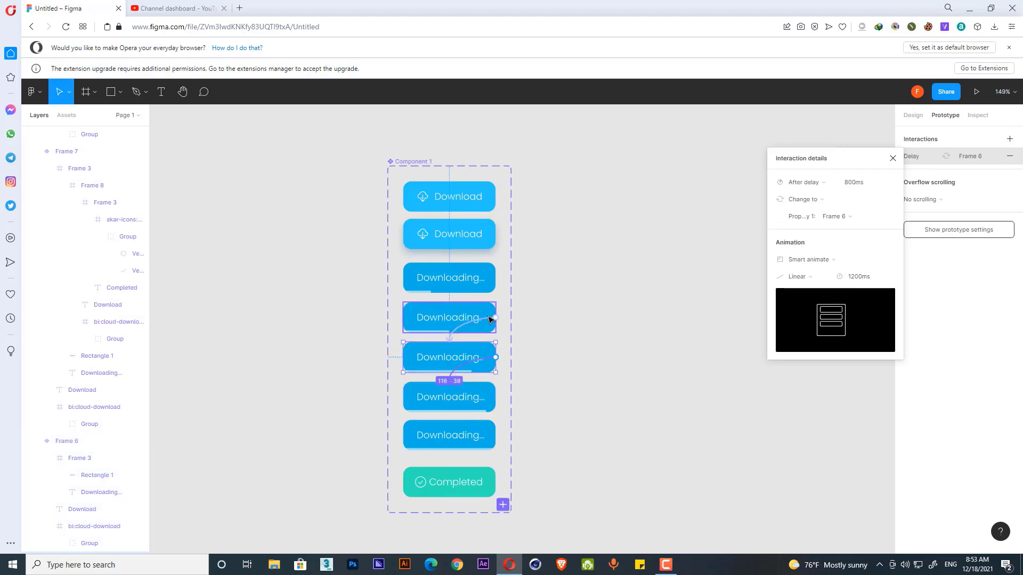
left_click(791, 184)
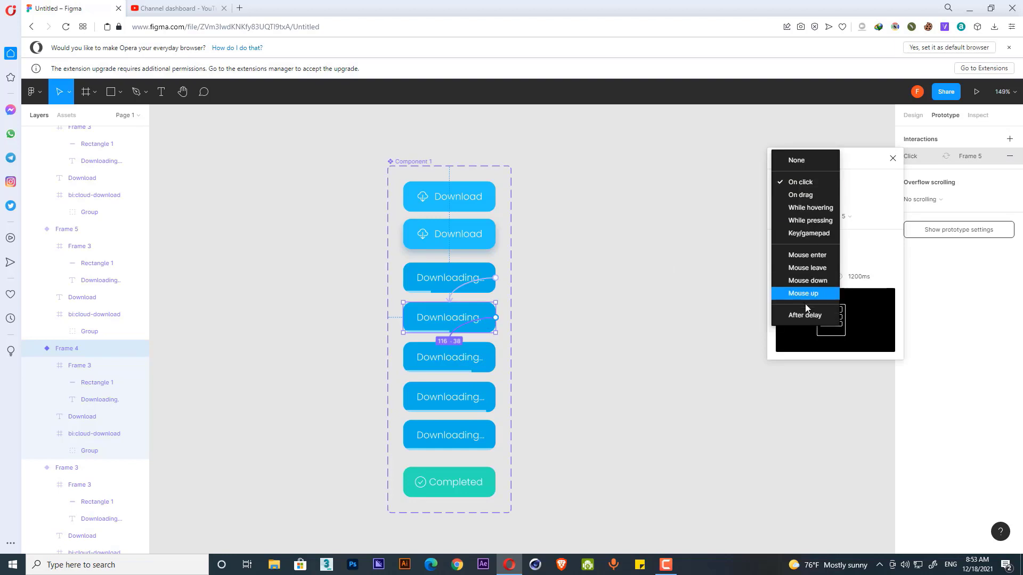
left_click(803, 311)
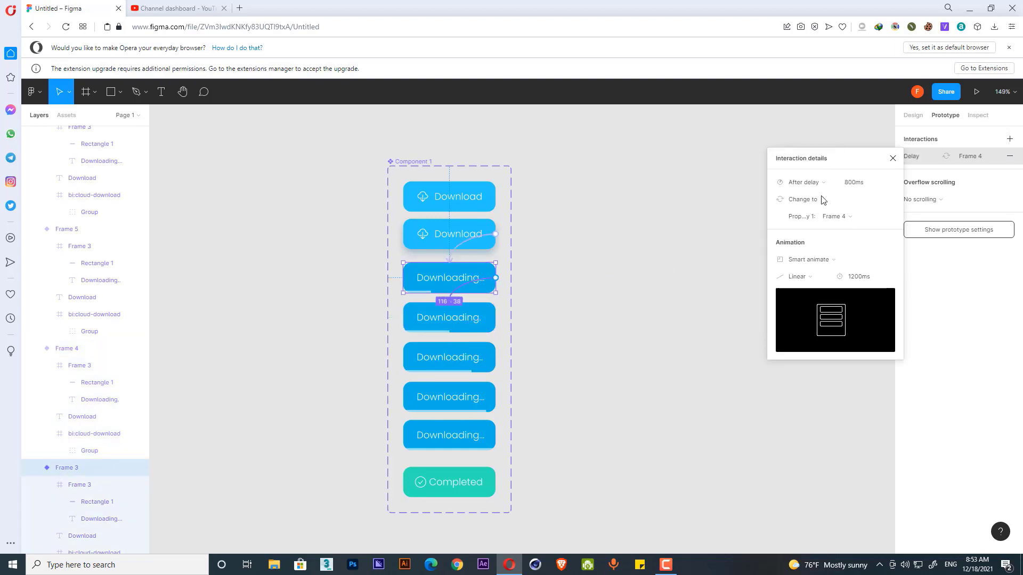
- Change the trigger of the Frame 7 to Frame 8 interaction to After delay
left_click(495, 438)
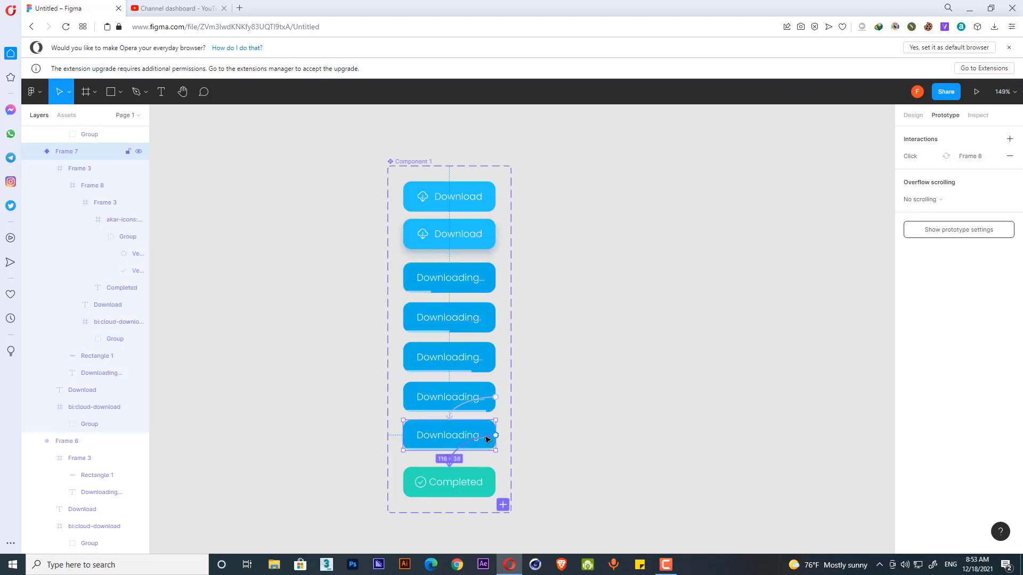
left_click(495, 437)
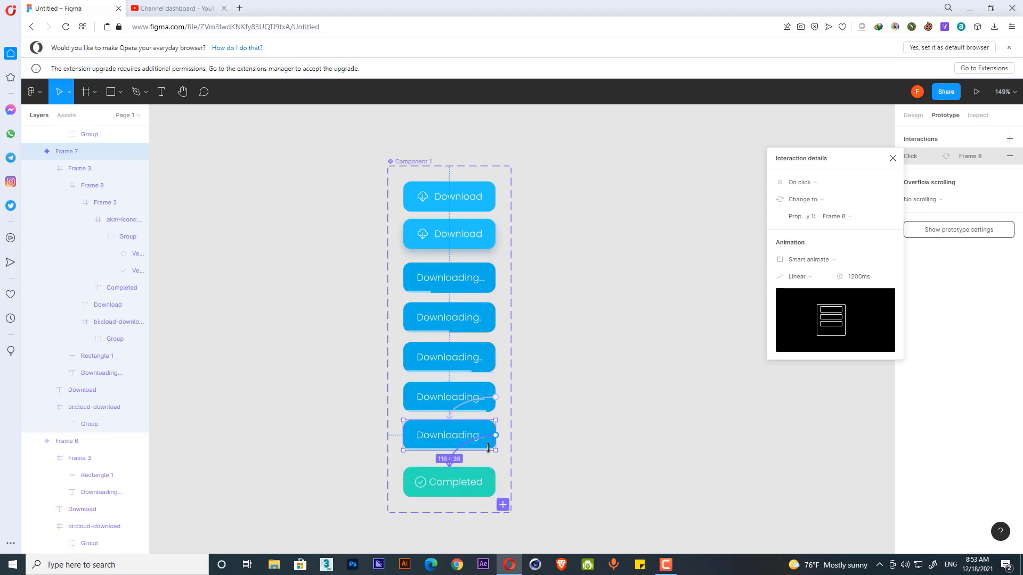
left_click(800, 183)
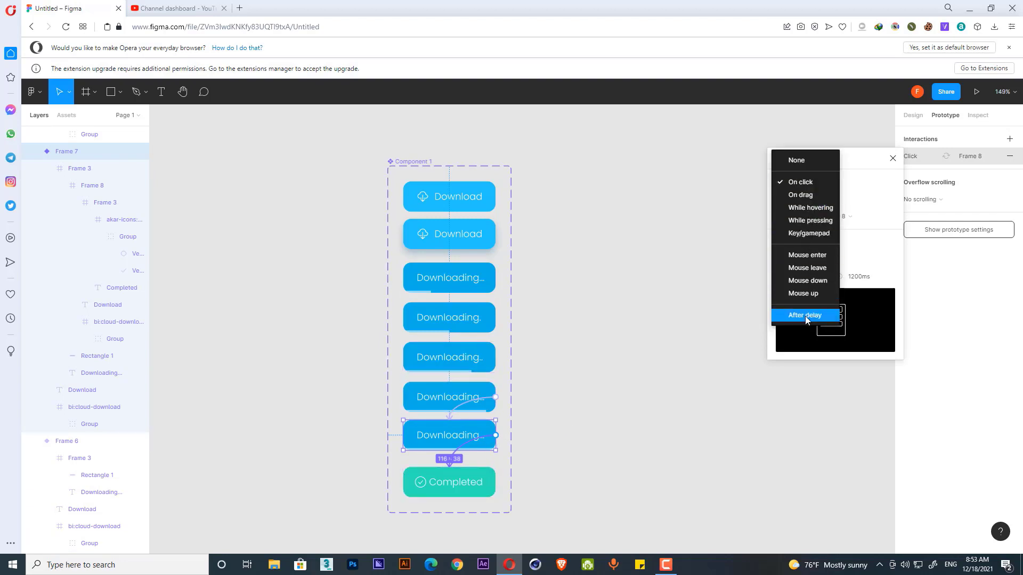
left_click(804, 316)
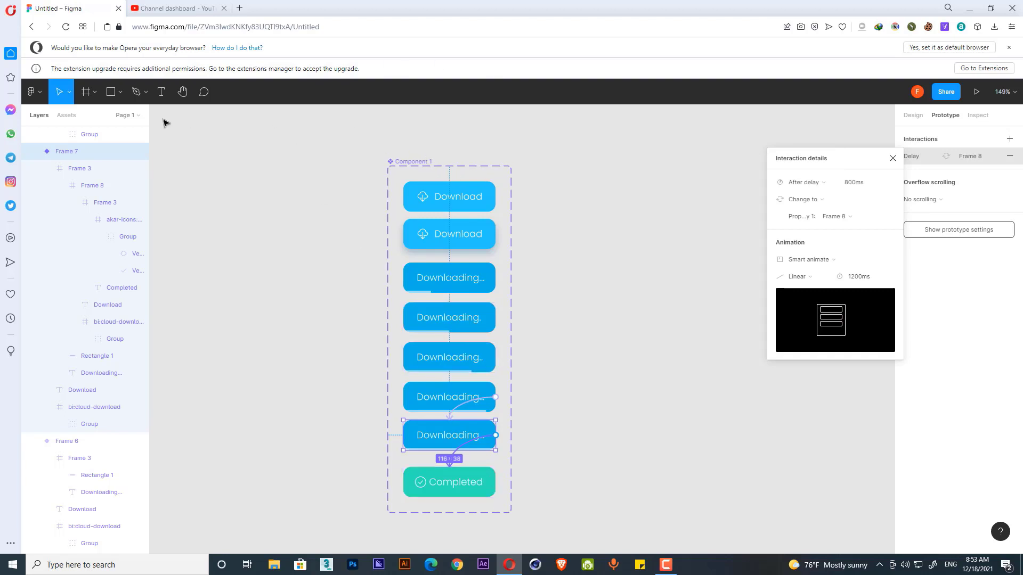
- Display the file's local components in the asset library
left_click(66, 116)
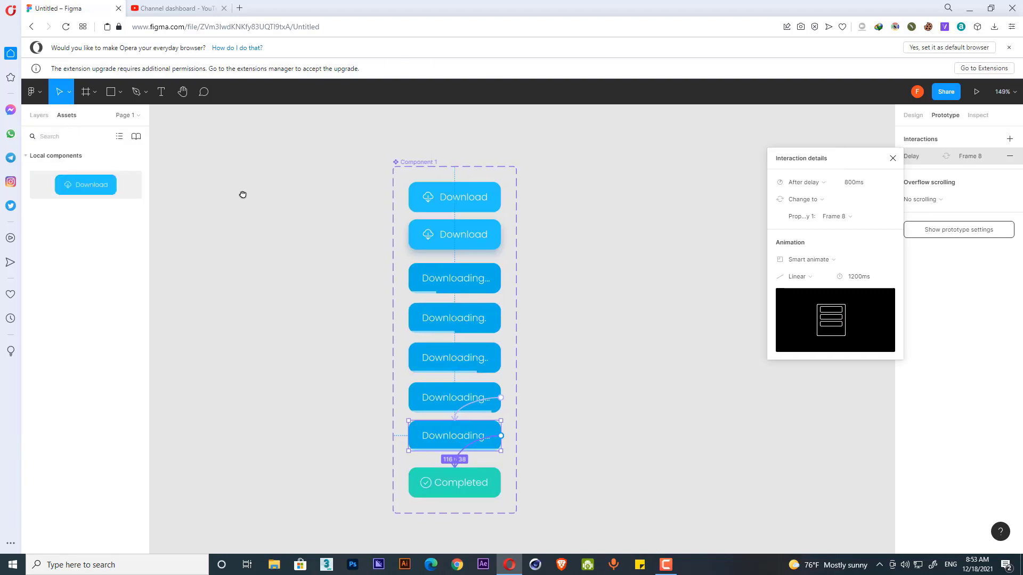
scroll(243, 194, "left", 1)
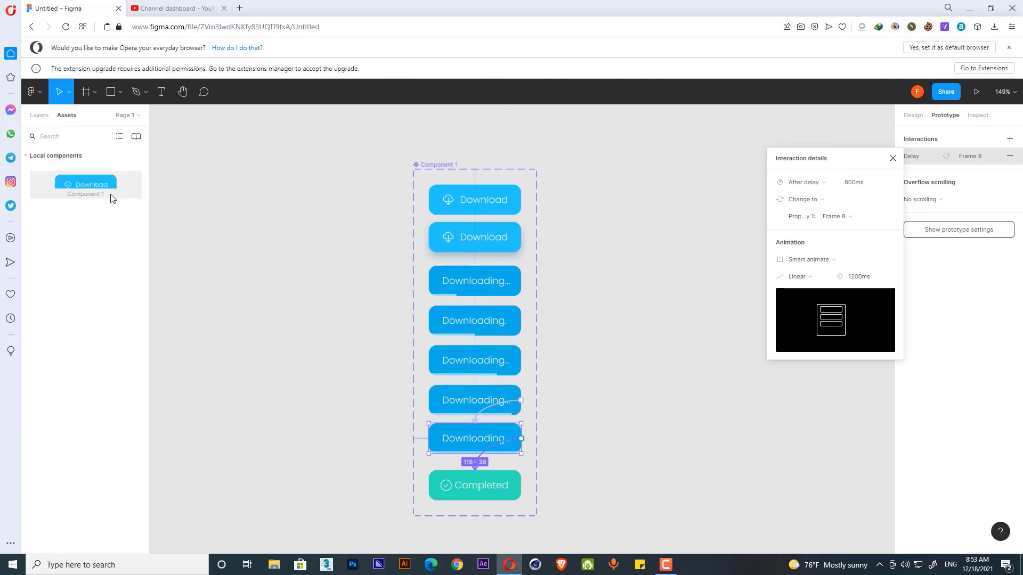
- Try a Slide 16:9 presentation frame with an instance of the Download component placed near its centre
left_click(94, 93)
left_click(85, 117)
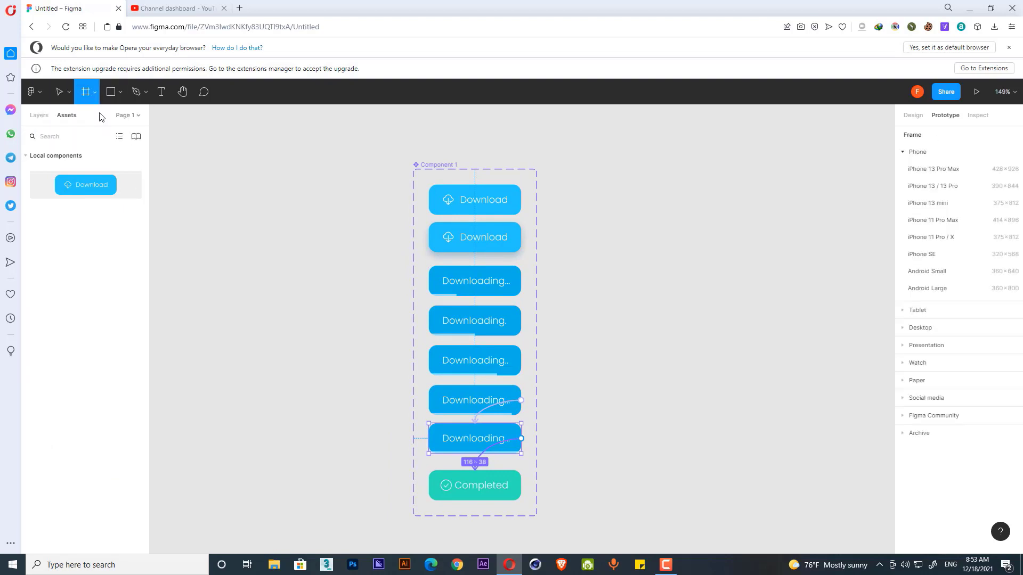
left_click(916, 329)
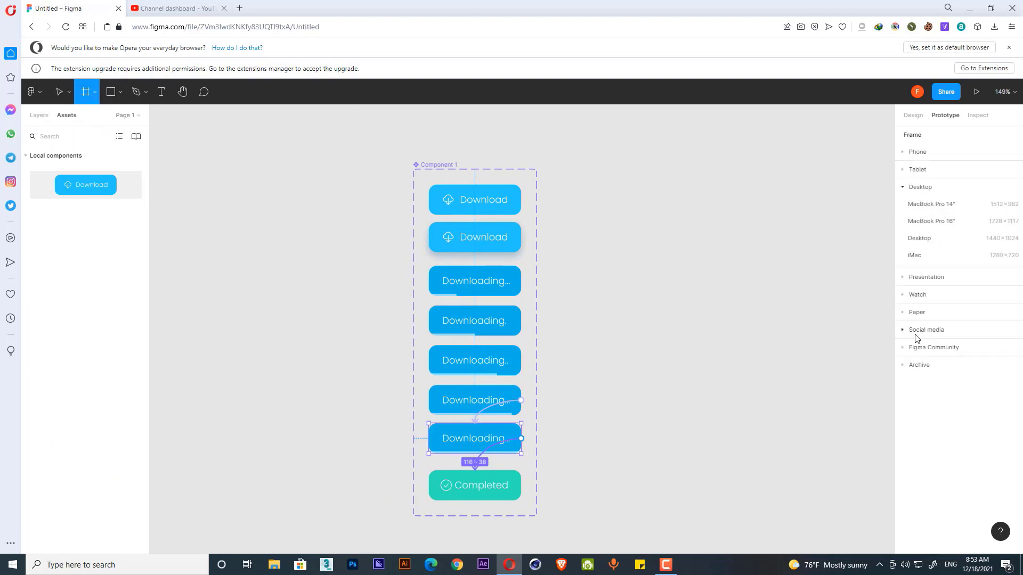
left_click(920, 276)
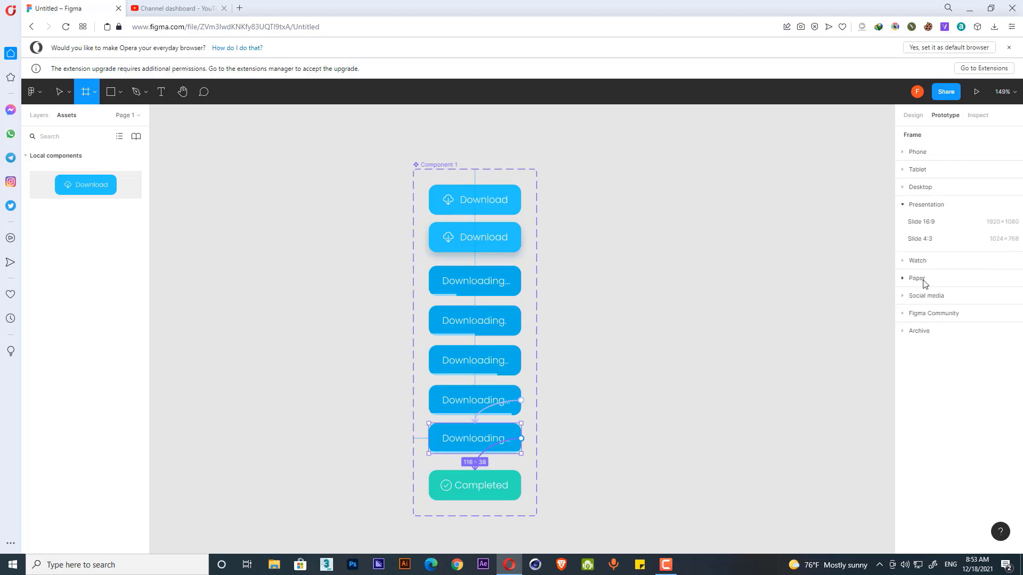
left_click(921, 222)
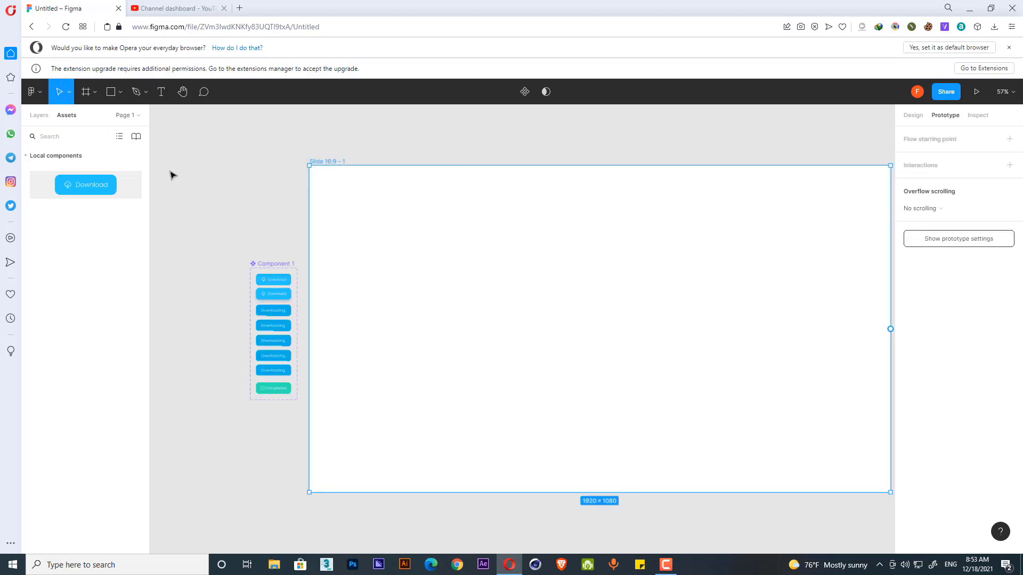
left_click(269, 140)
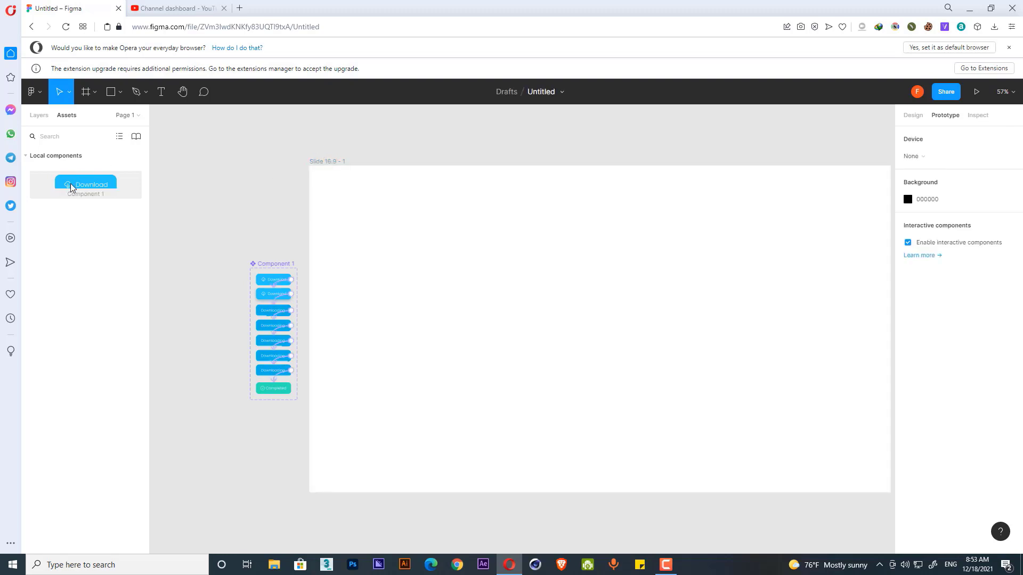
left_click_drag(75, 187, 601, 289)
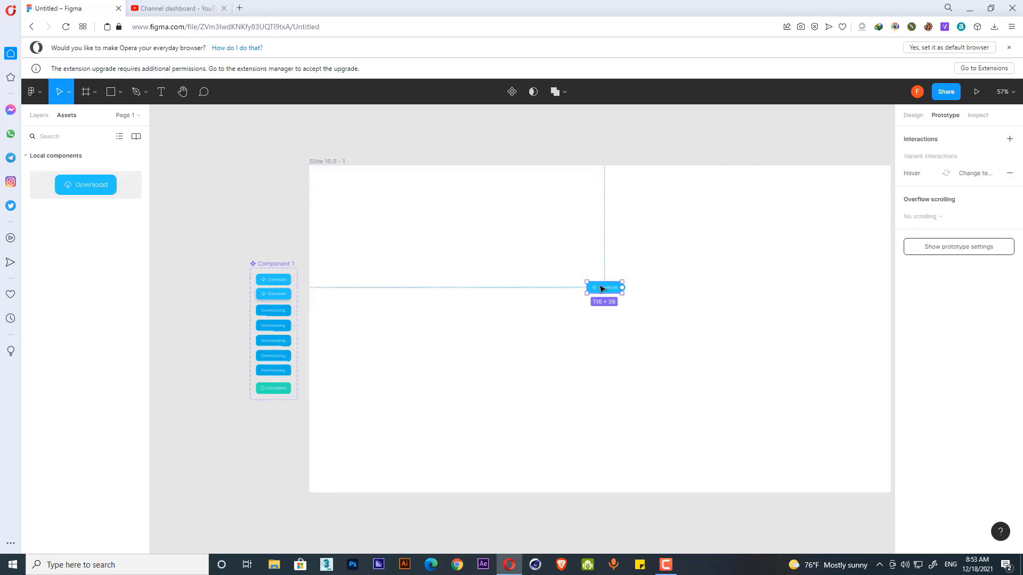
left_click(655, 270)
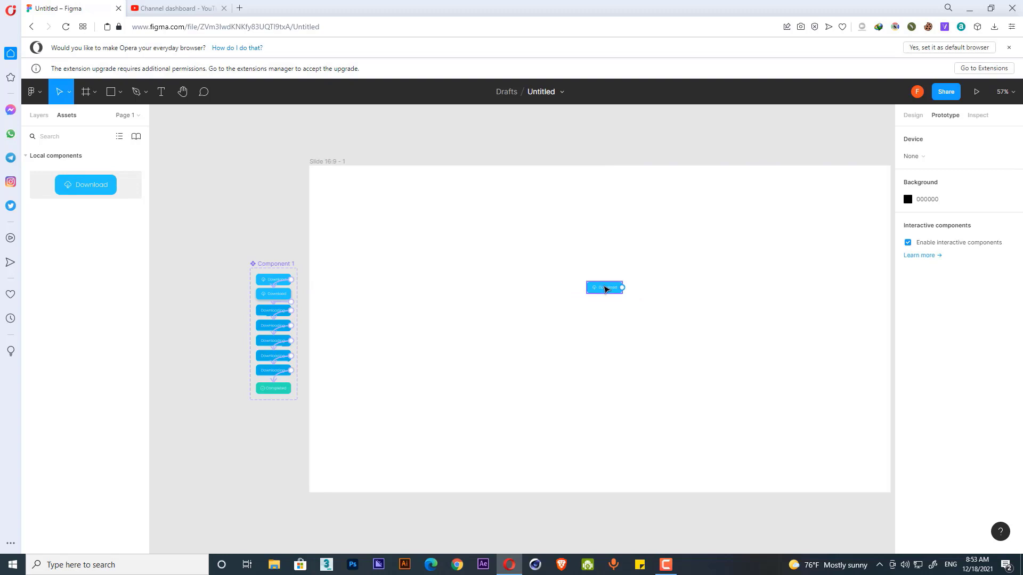
- Delete the Download button instance and the Slide 16:9 frame
left_click(606, 290)
key("Delete")
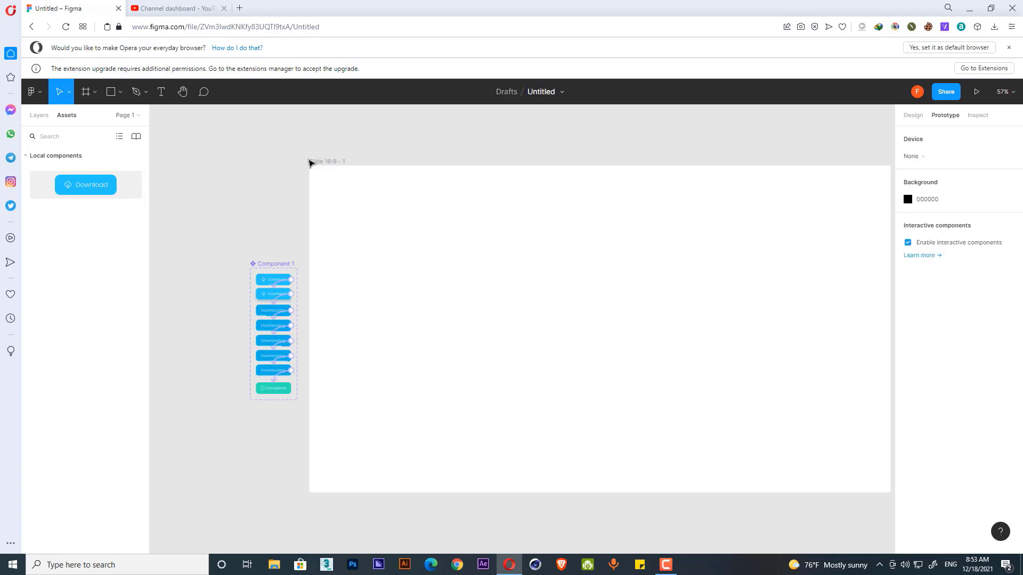
left_click(313, 162)
key("Delete")
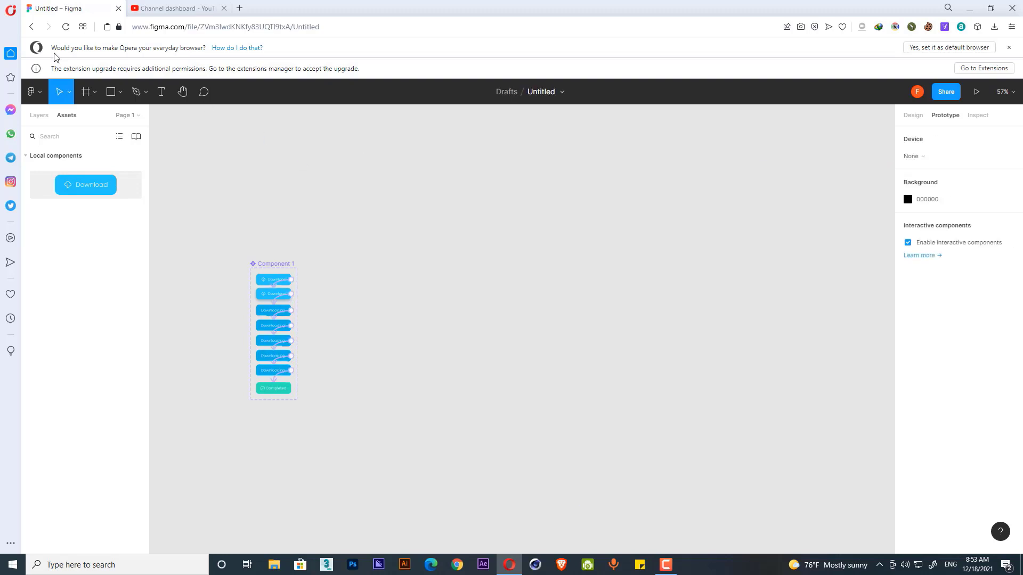
- Add an iPhone 13 Pro Max frame and place a Download component instance in it, centred horizontally below the middle
left_click(85, 92)
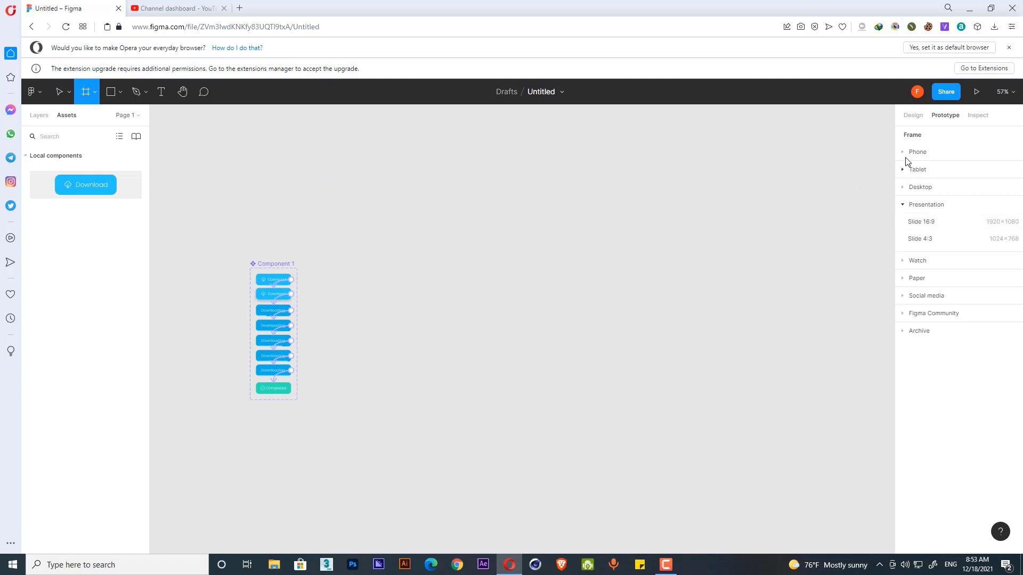
left_click(908, 153)
left_click(913, 170)
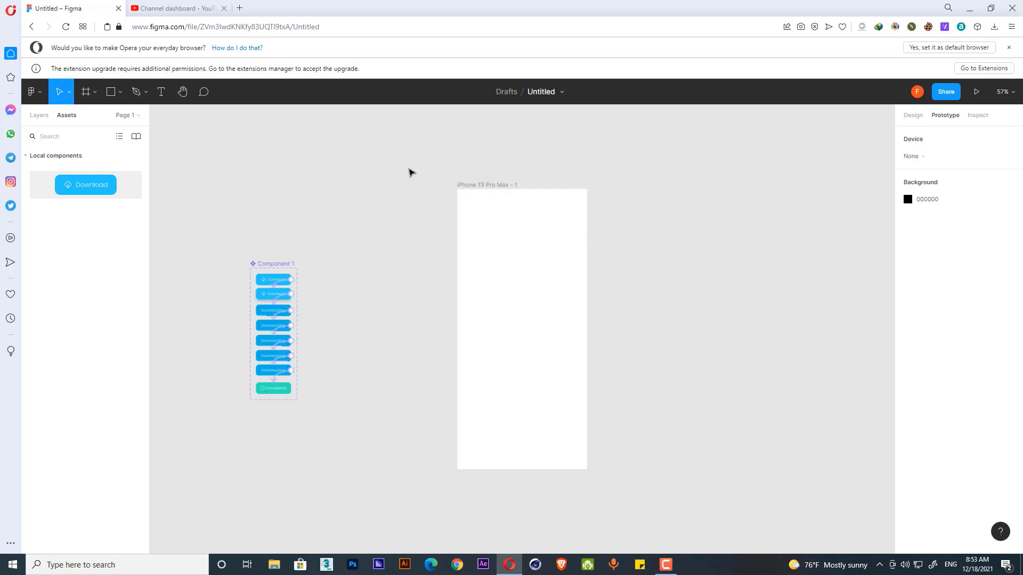
left_click_drag(84, 183, 533, 384)
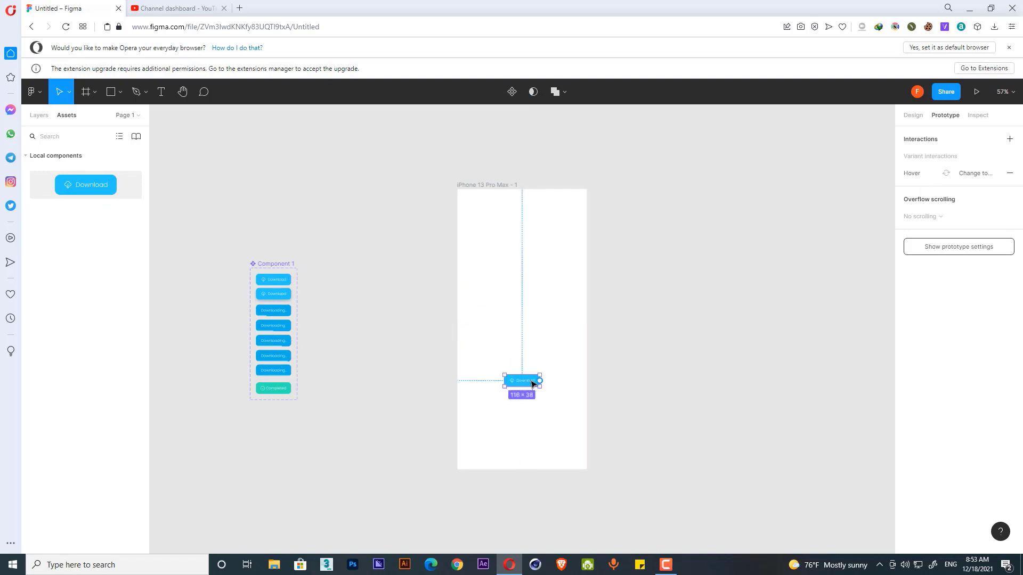
left_click(618, 323)
left_click(520, 381)
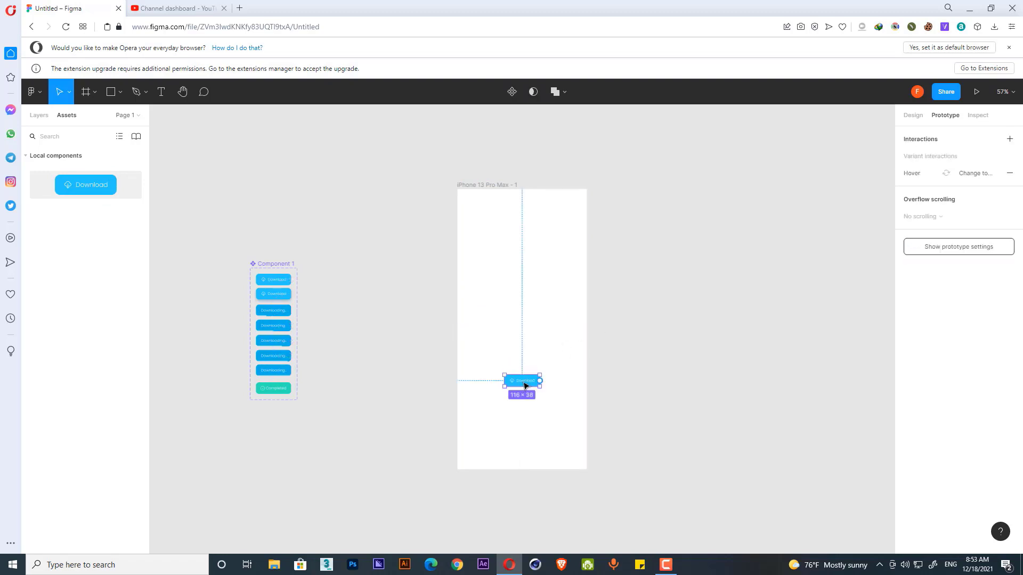
- Preview the iPhone 13 Pro Max frame as a prototype and trigger its Download button to play the animation
left_click(494, 185)
left_click(977, 92)
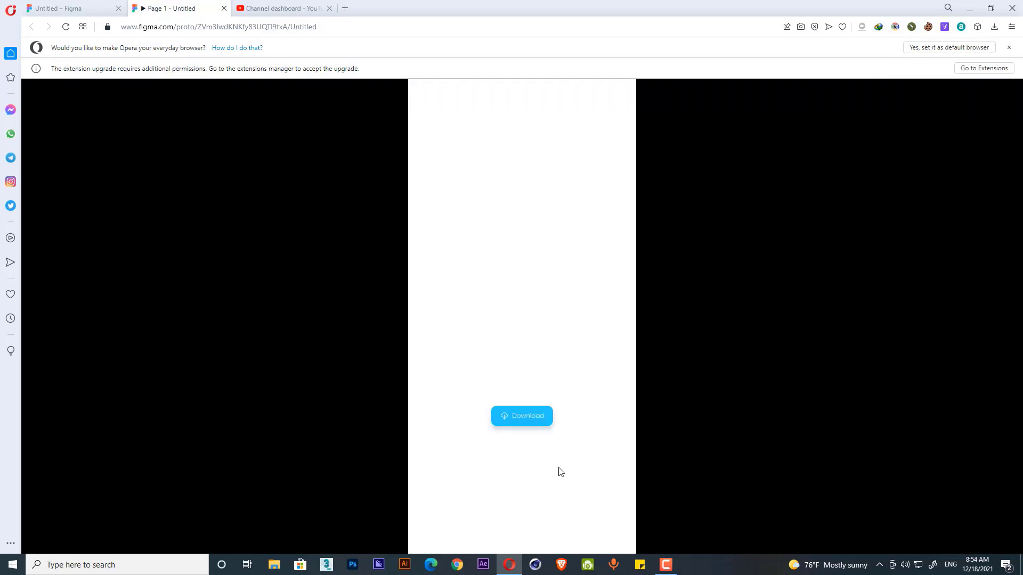
left_click(536, 423)
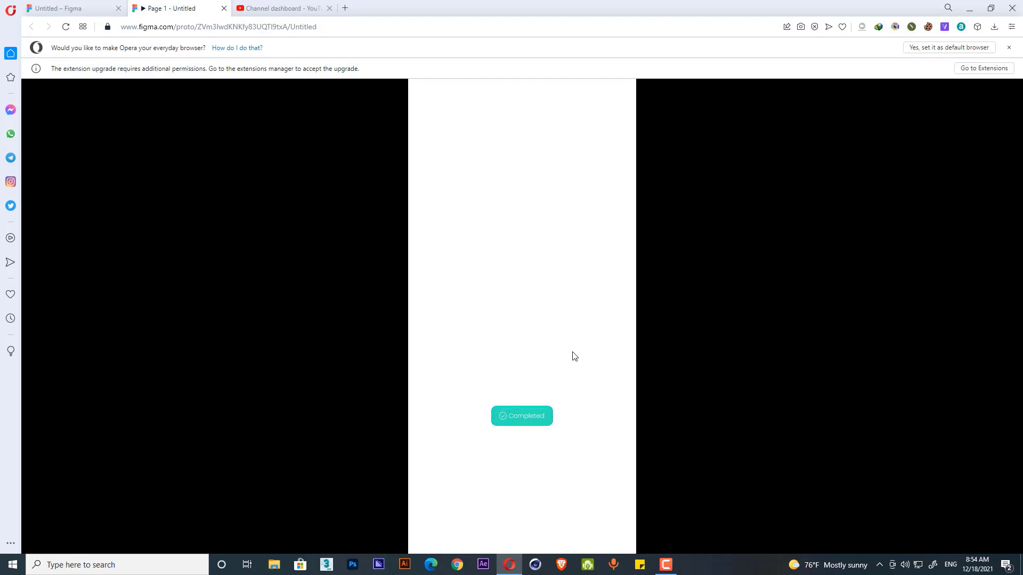
- Return to the design file and set the fourth Downloading variant's Smart animate duration towards Frame 7 to 500 ms
left_click(58, 8)
scroll(280, 340, "up", 5)
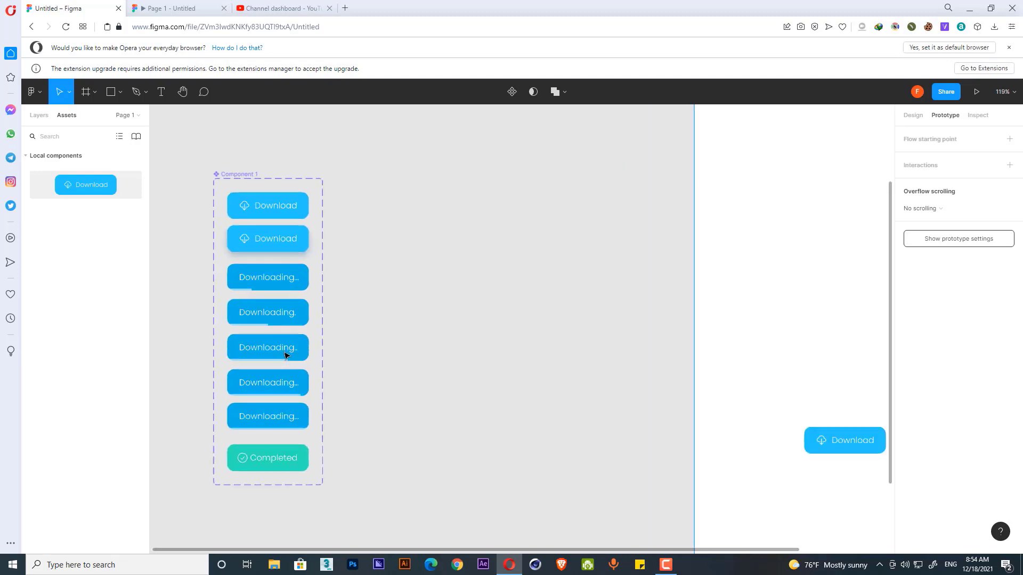
left_click(286, 372)
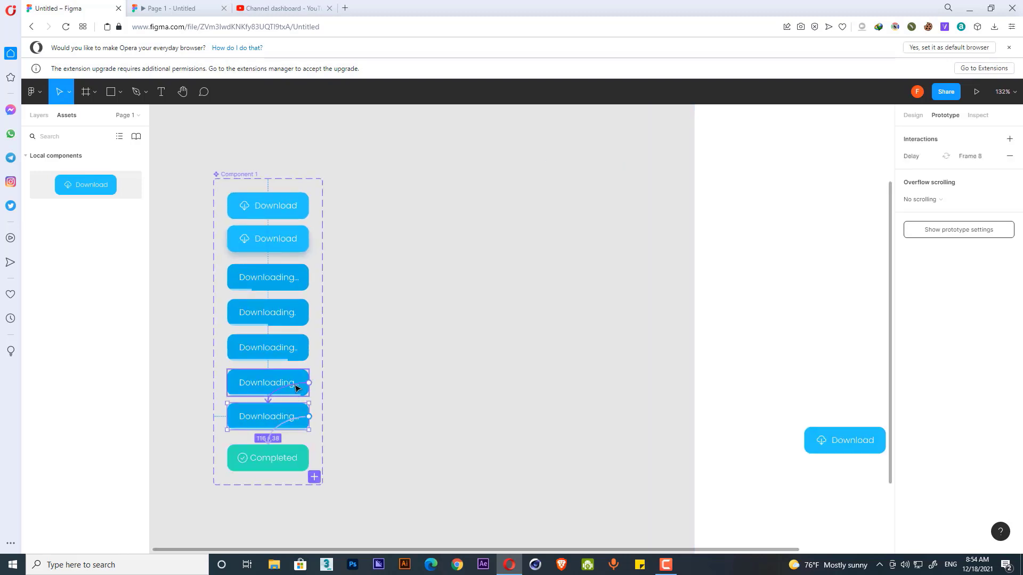
left_click(297, 392)
left_click(867, 279)
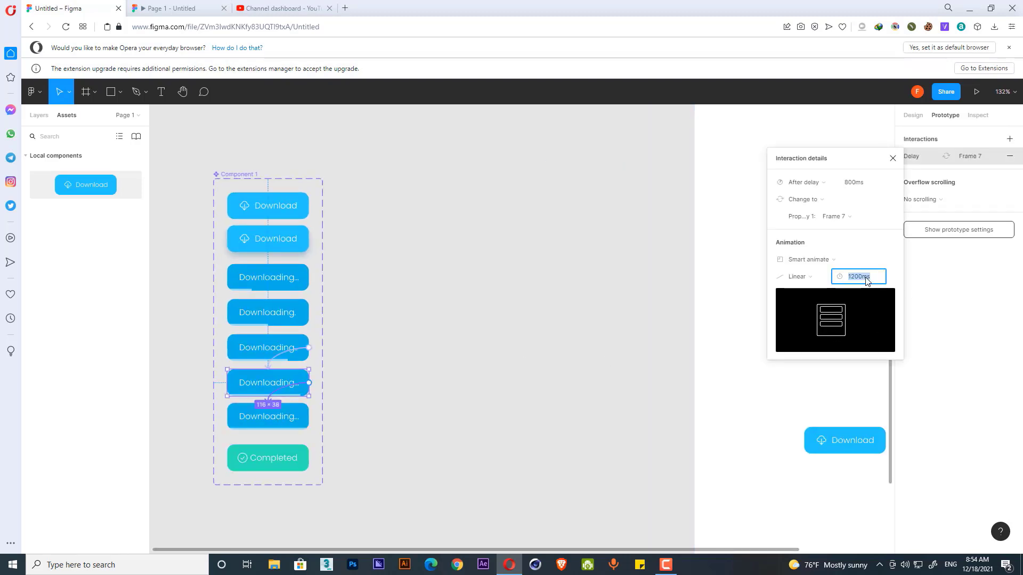
type("500")
- Edit the Smart animate duration of the third Downloading variant's transition to Frame 6
left_click(299, 350)
left_click(859, 279)
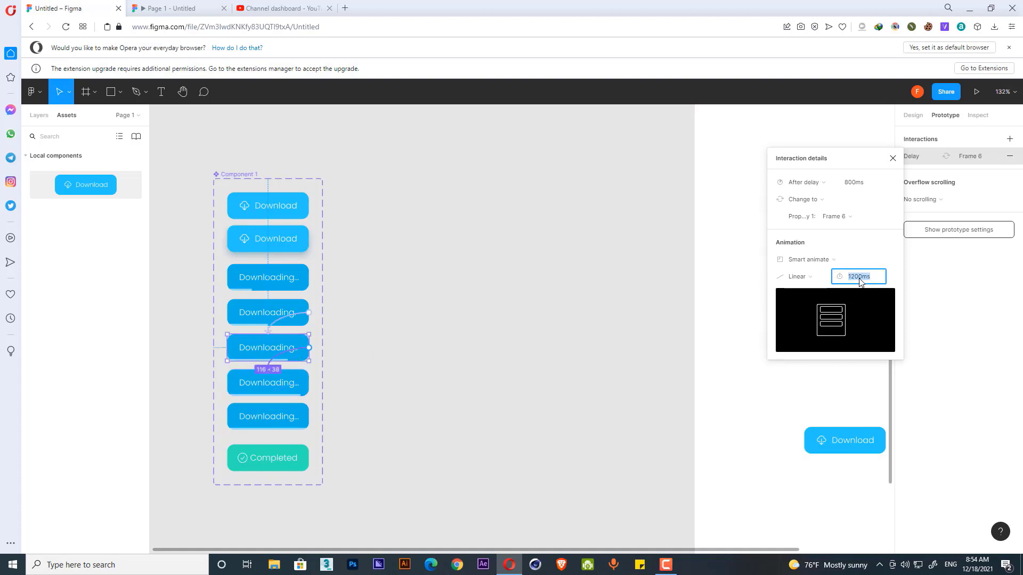
type("00")
key("Return")
left_click(308, 388)
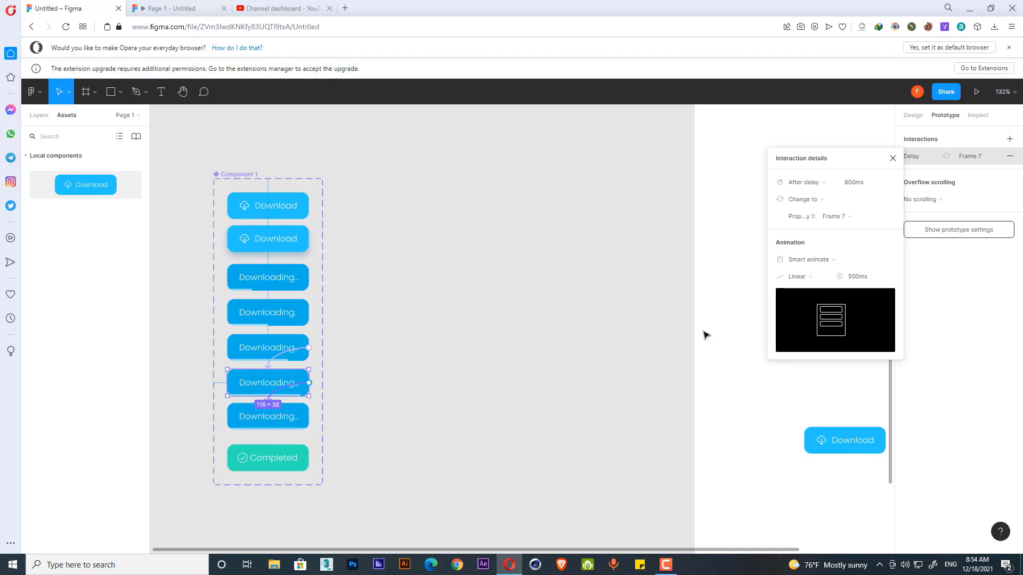
- Set the Smart animate duration of the last Downloading variant's transition to Frame 8 to 500 ms
left_click(308, 422)
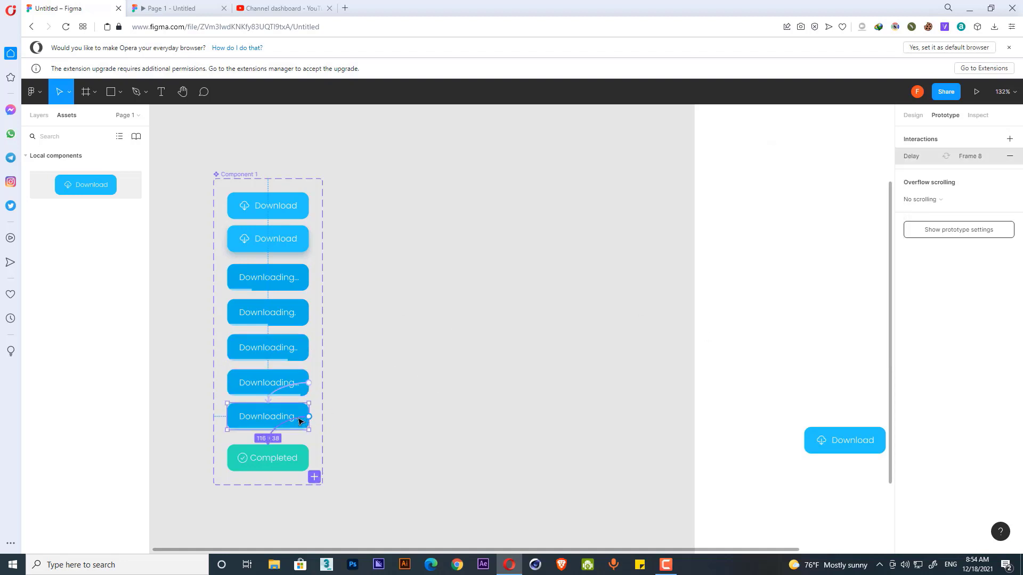
left_click(856, 276)
type("5")
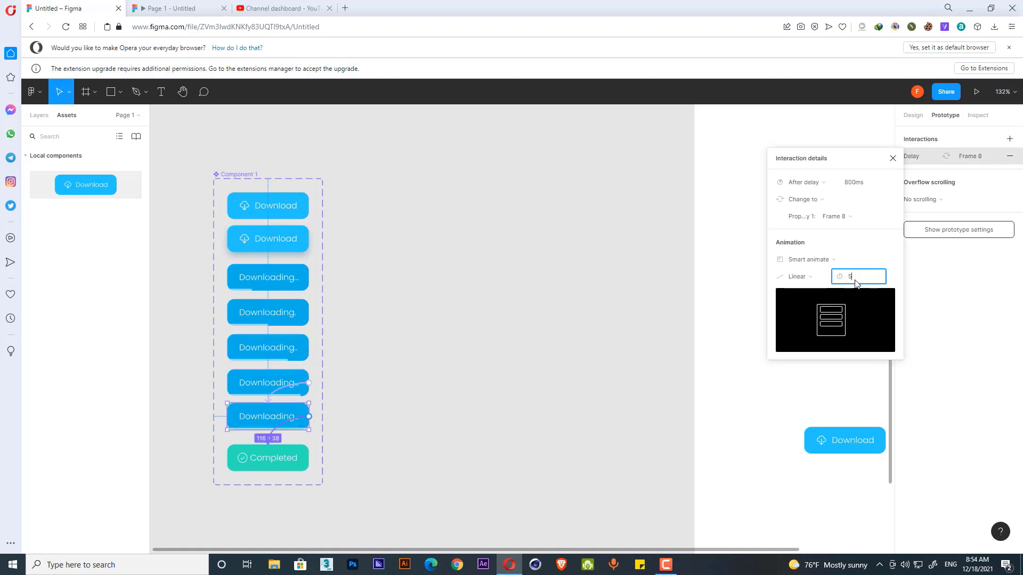
type("00")
key("Return")
- Restore the Smart animate duration of the fourth Downloading variant's transition to Frame 7 to 1200 ms
left_click(297, 384)
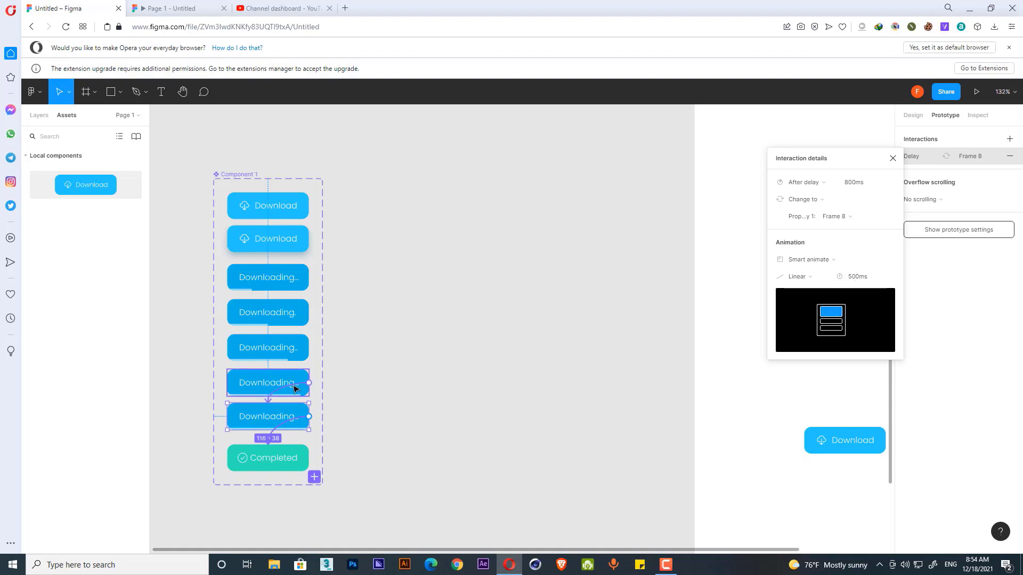
left_click(857, 277)
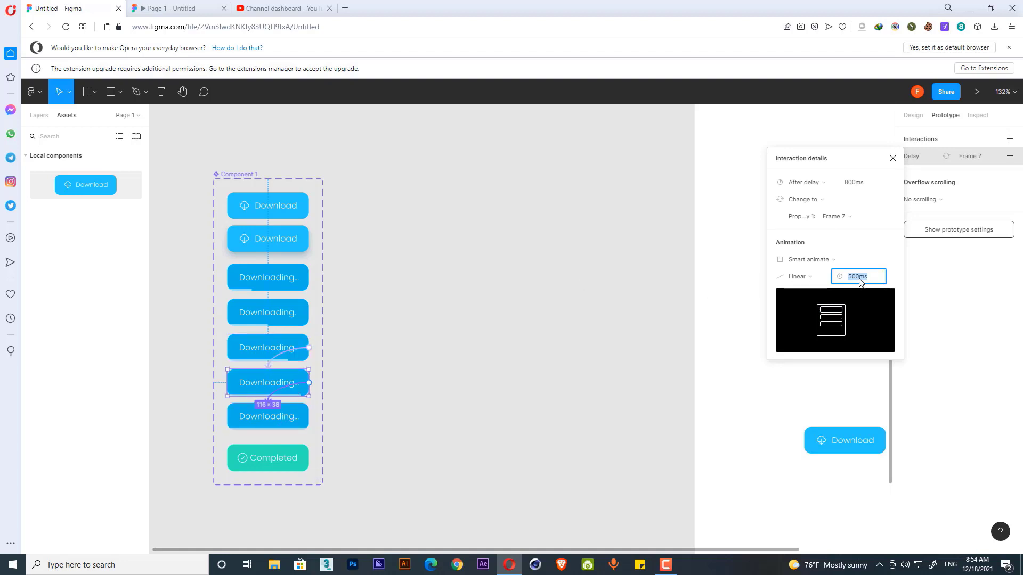
type("12")
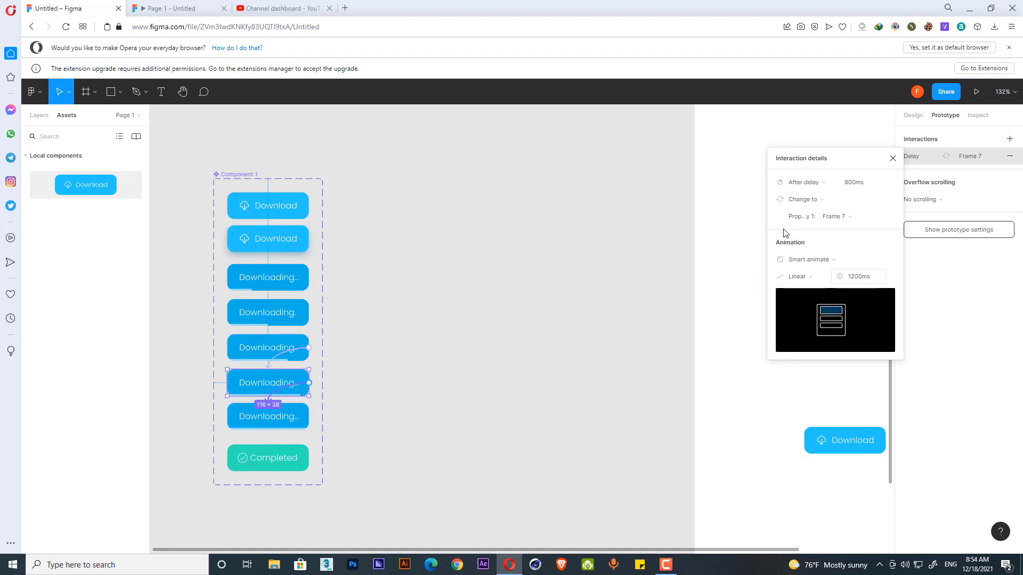
- Set the duration of the first Download variant's hover transition to Frame 2 to 500 ms
left_click(296, 212)
left_click(296, 213)
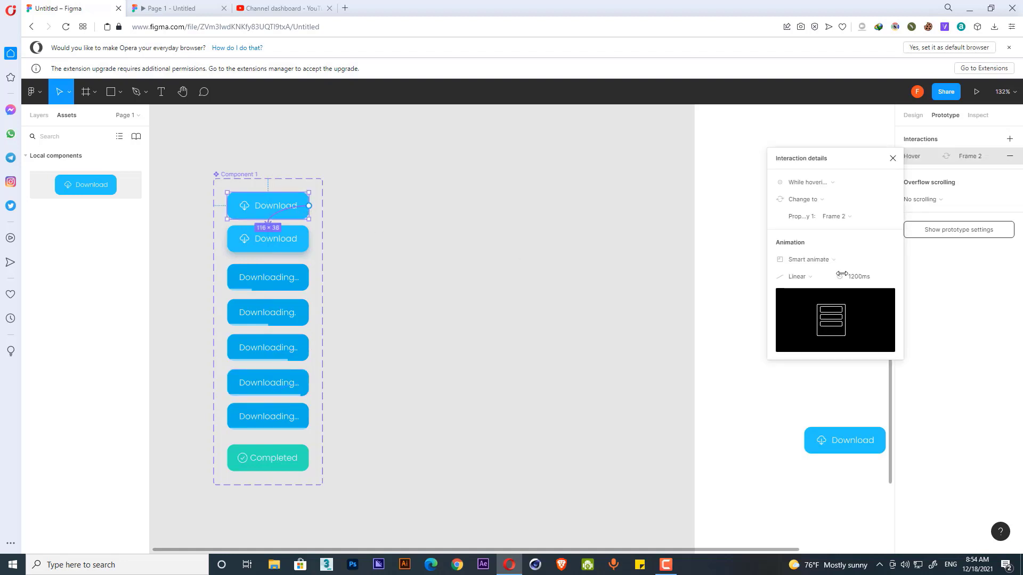
left_click(854, 277)
type("500")
- Set the duration of the second Download variant's on-click transition to Frame 3 to 500 ms
left_click(289, 243)
left_click(302, 241)
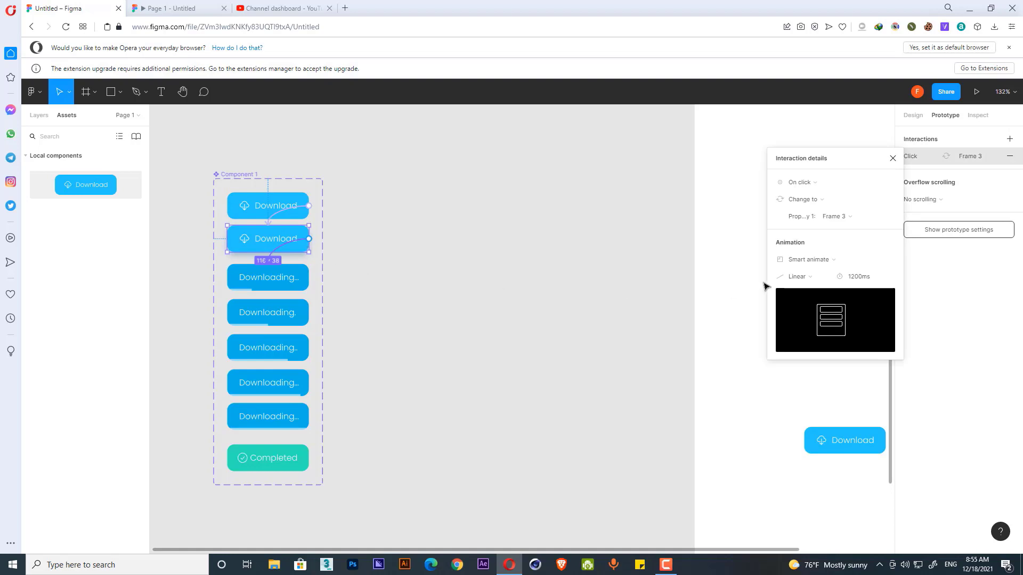
left_click(860, 277)
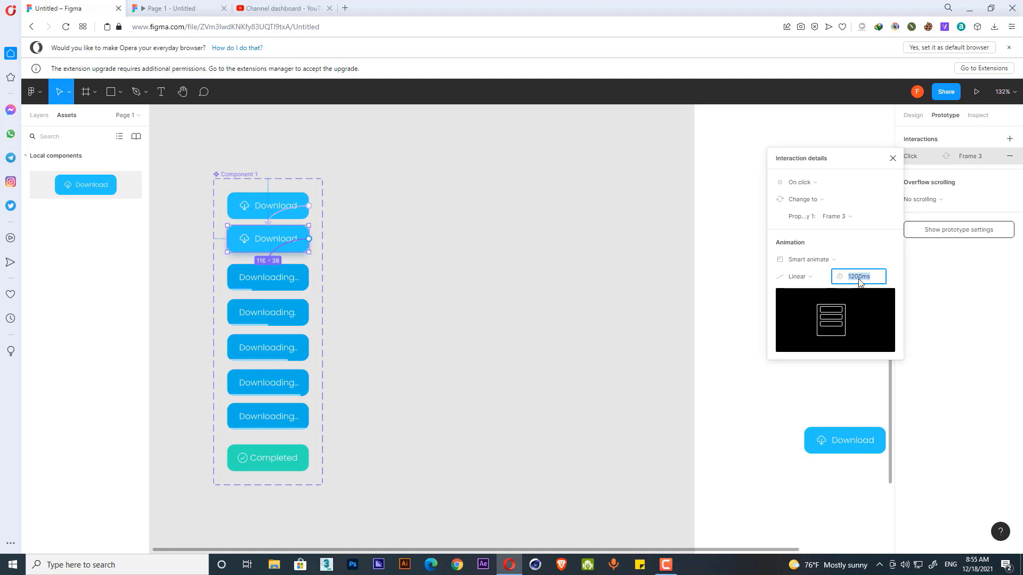
type("500")
left_click(473, 245)
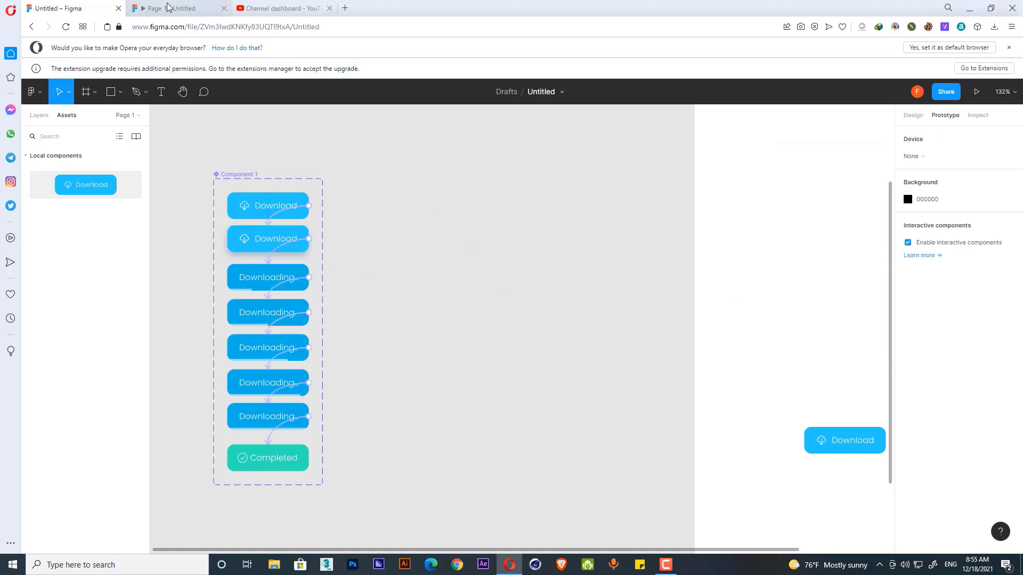
- Close the old prototype preview, launch a fresh one and trigger the Download button to test the revised animation timing
left_click(170, 8)
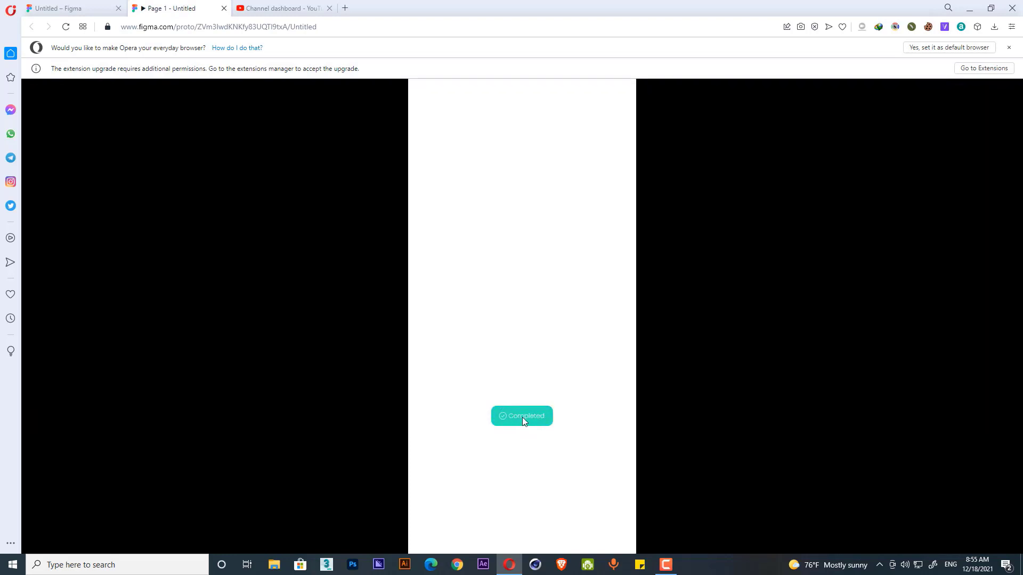
left_click(224, 9)
left_click(977, 91)
left_click(531, 427)
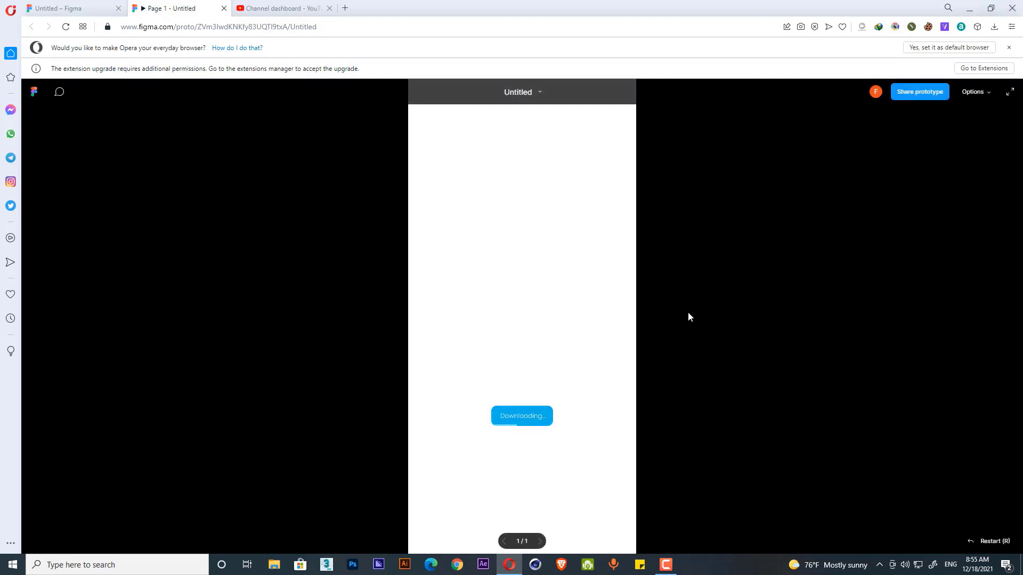